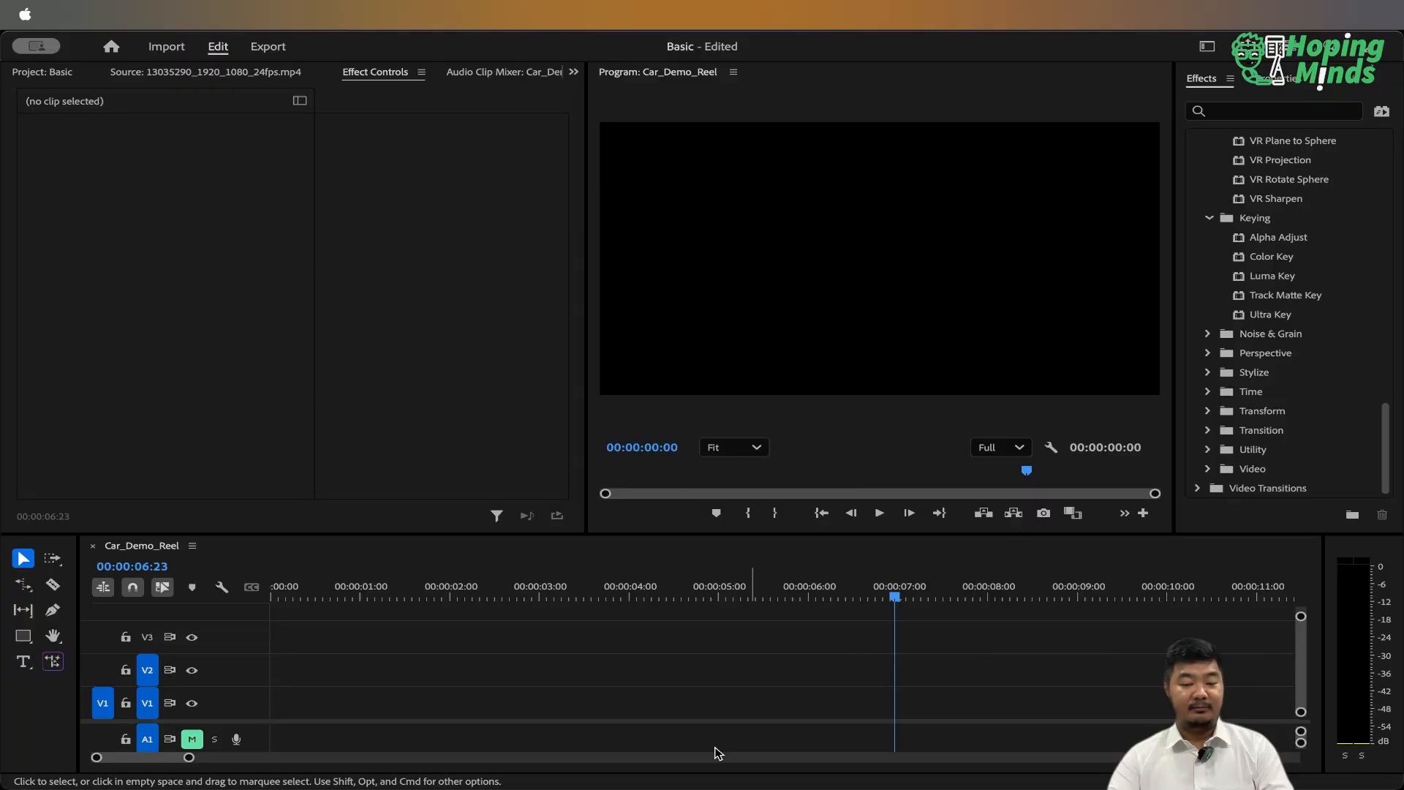
# Enlarge the timeline to show more of the audio tracks and unmute audio track A1.
pyautogui.click(716, 752)
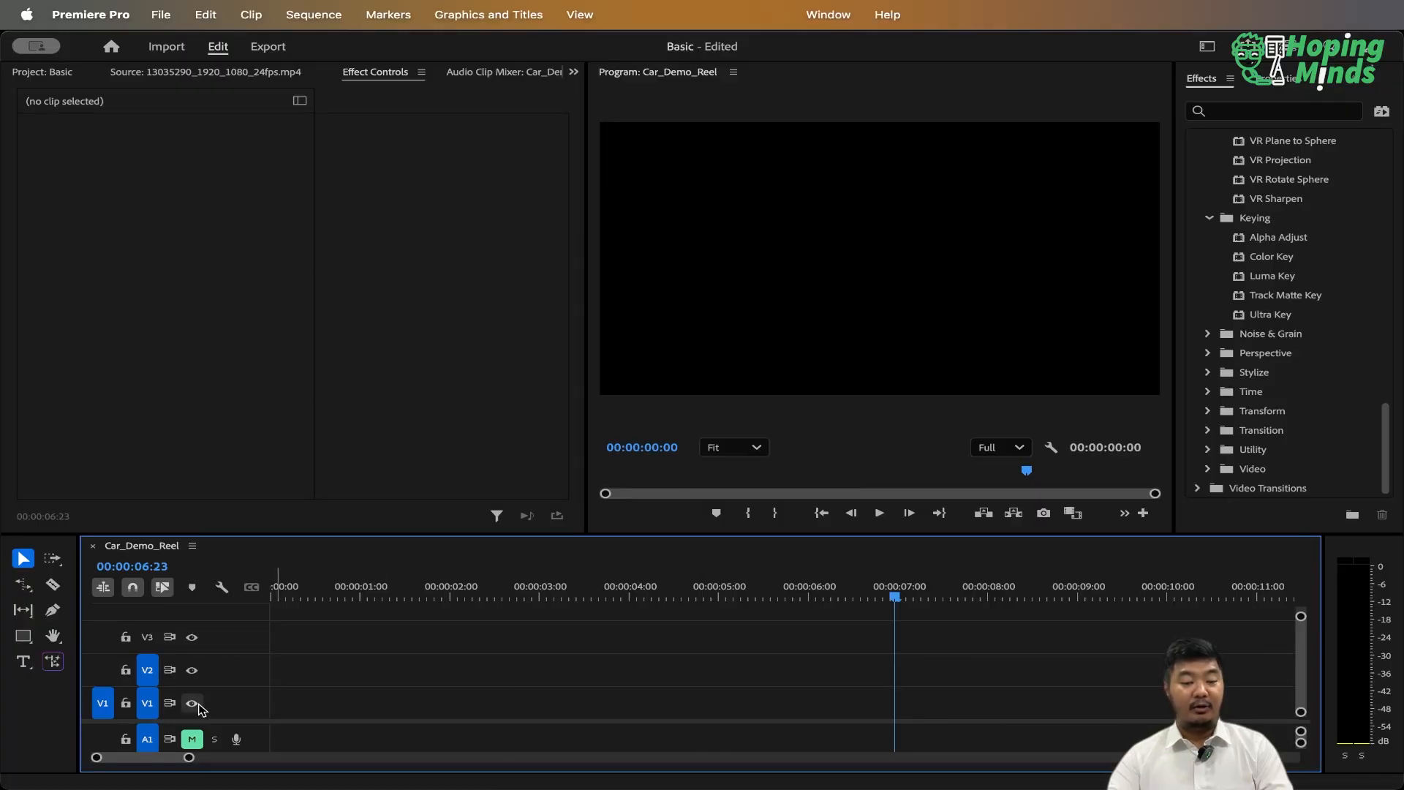
pyautogui.moveTo(190, 722); pyautogui.dragTo(253, 660)
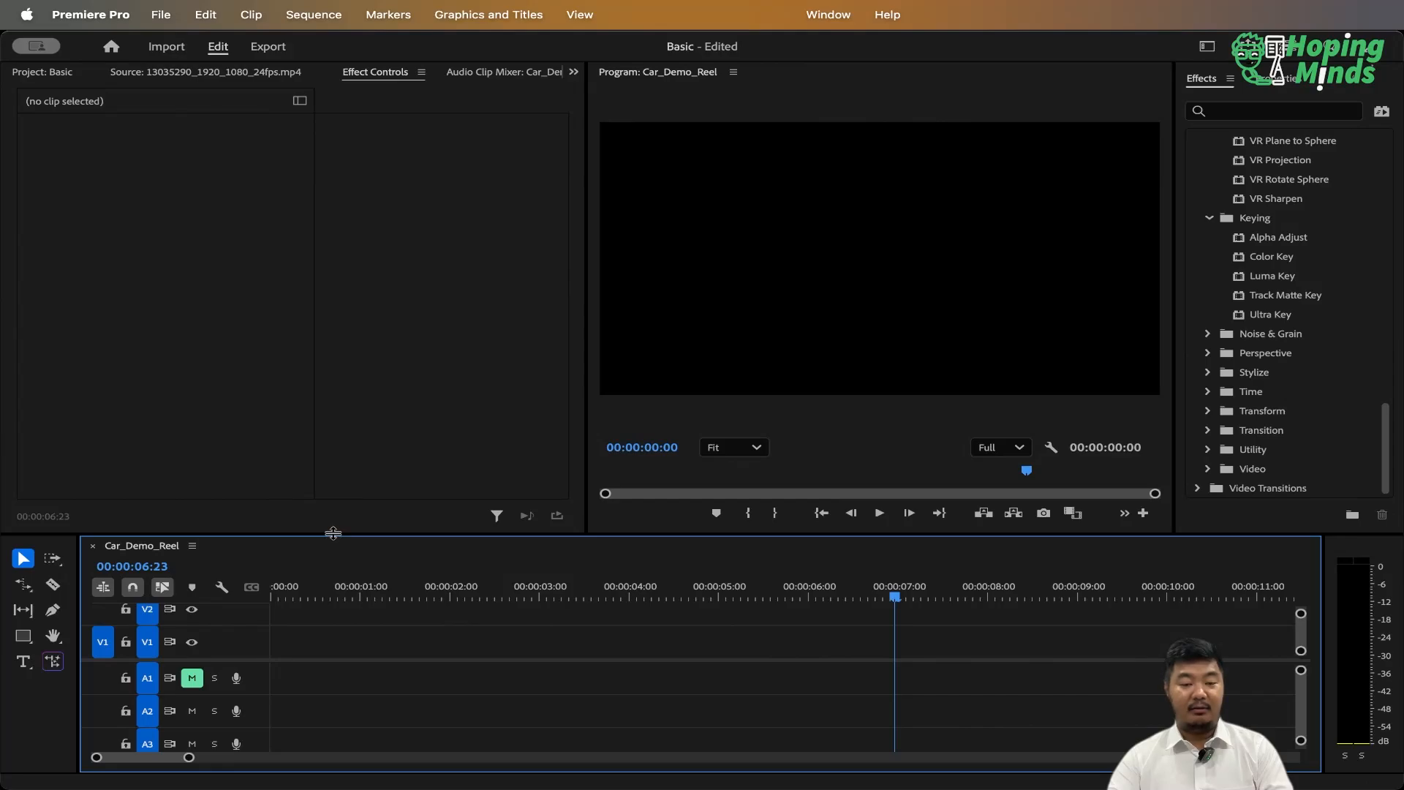
pyautogui.moveTo(329, 534); pyautogui.dragTo(336, 488)
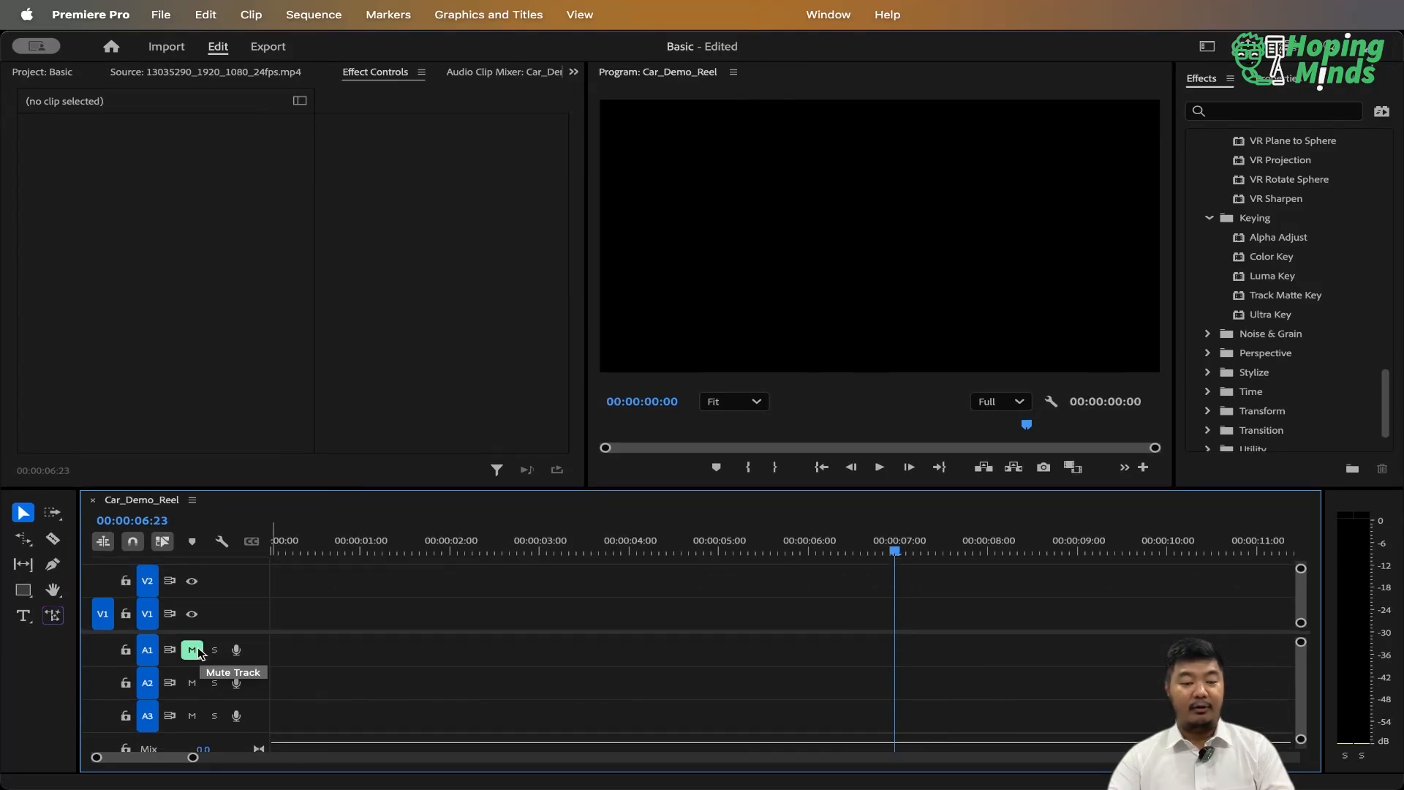
pyautogui.click(191, 649)
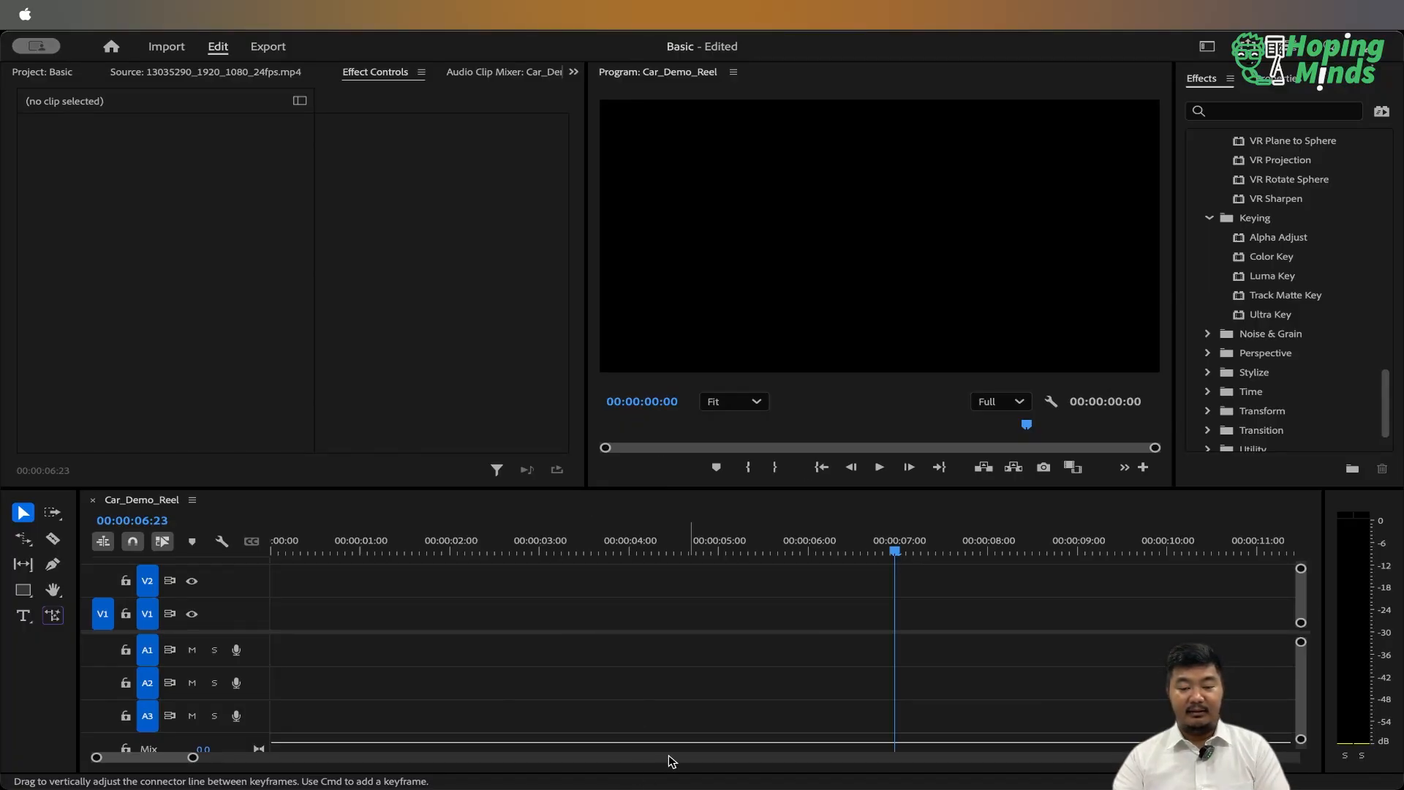
# Import the ElevenLabs voice-over MP3 and the inspiring-inspirational music MP3 from the References folder into the project.
pyautogui.click(740, 739)
pyautogui.click(42, 72)
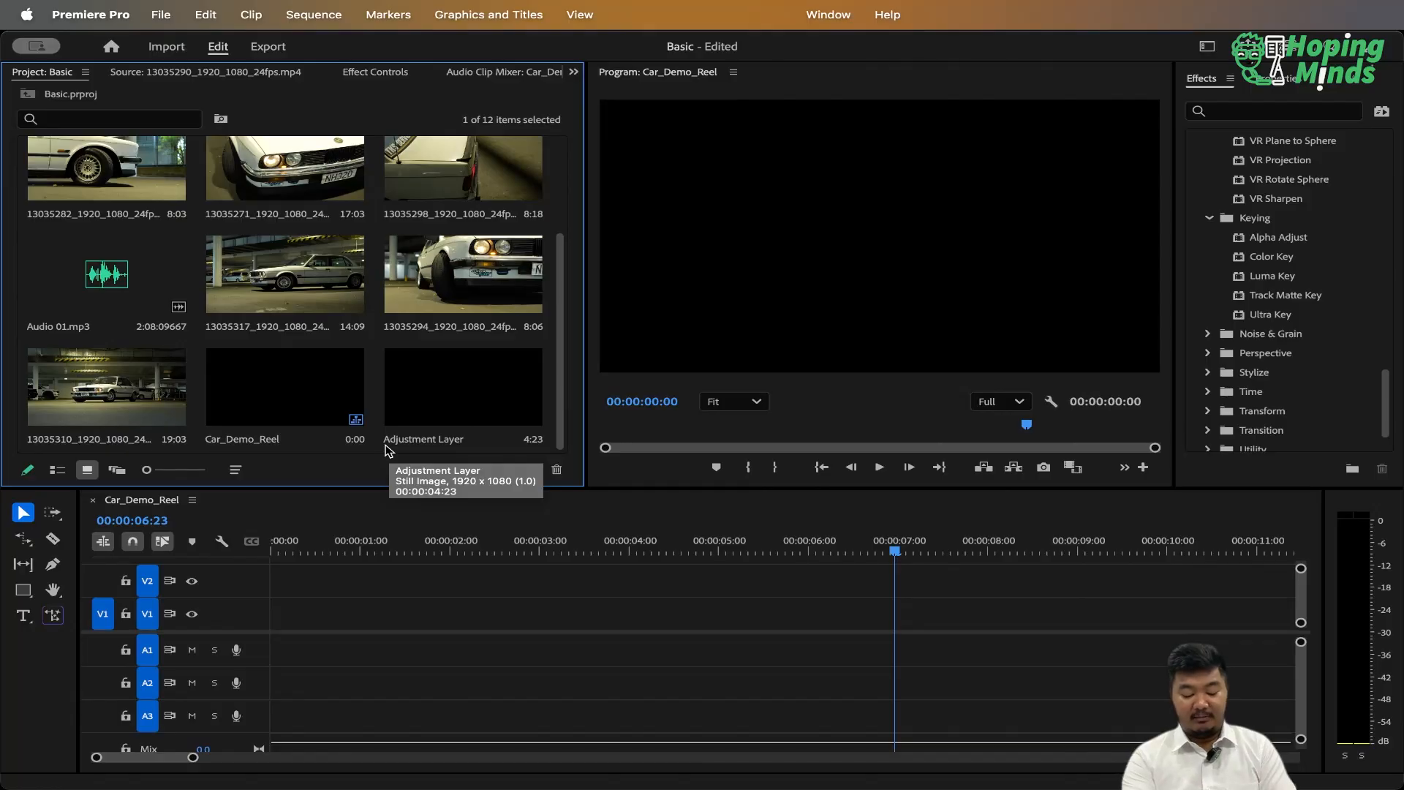
pyautogui.press('super+i')
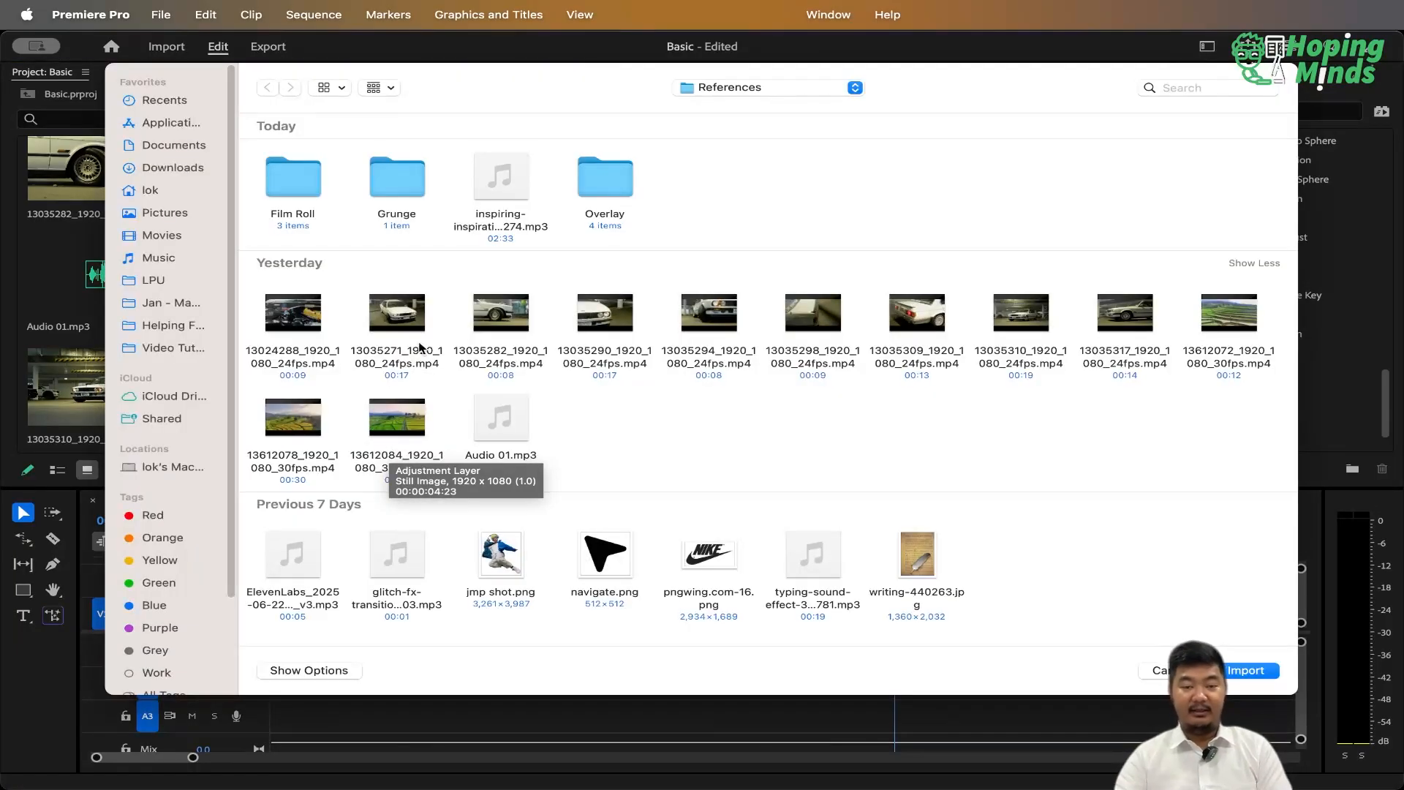
pyautogui.click(512, 181)
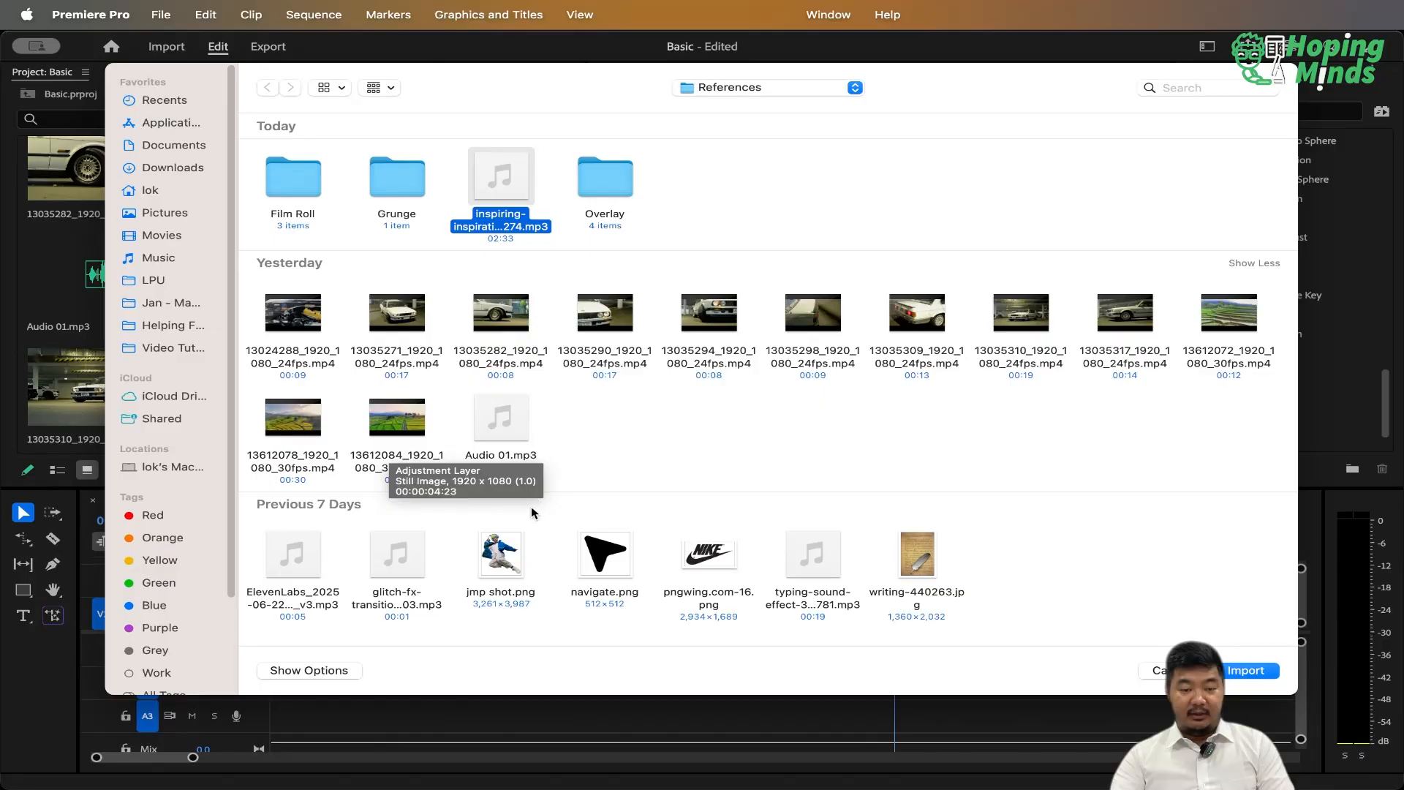
pyautogui.keyDown('super'); pyautogui.click(321, 564); pyautogui.keyUp('super')
pyautogui.click(1243, 670)
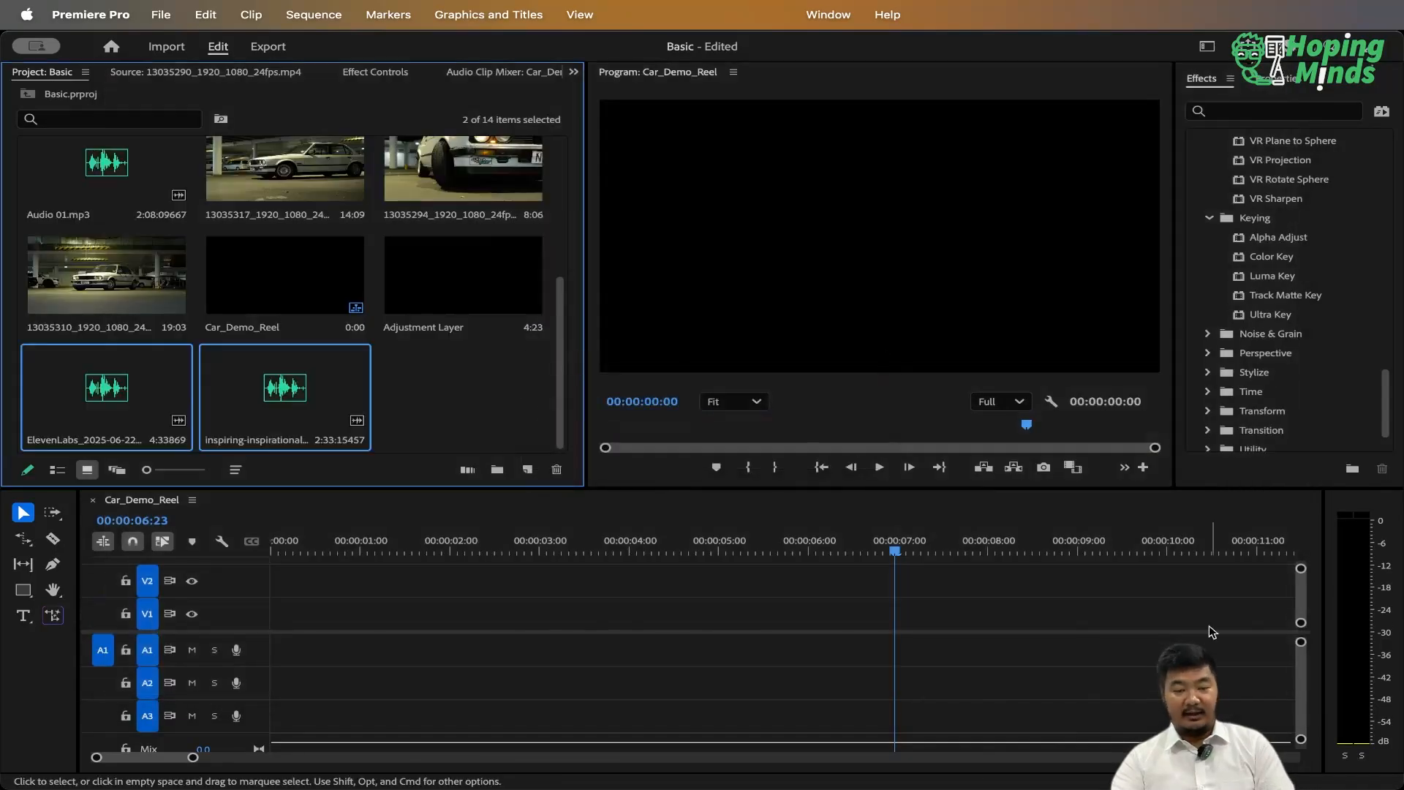
pyautogui.click(453, 433)
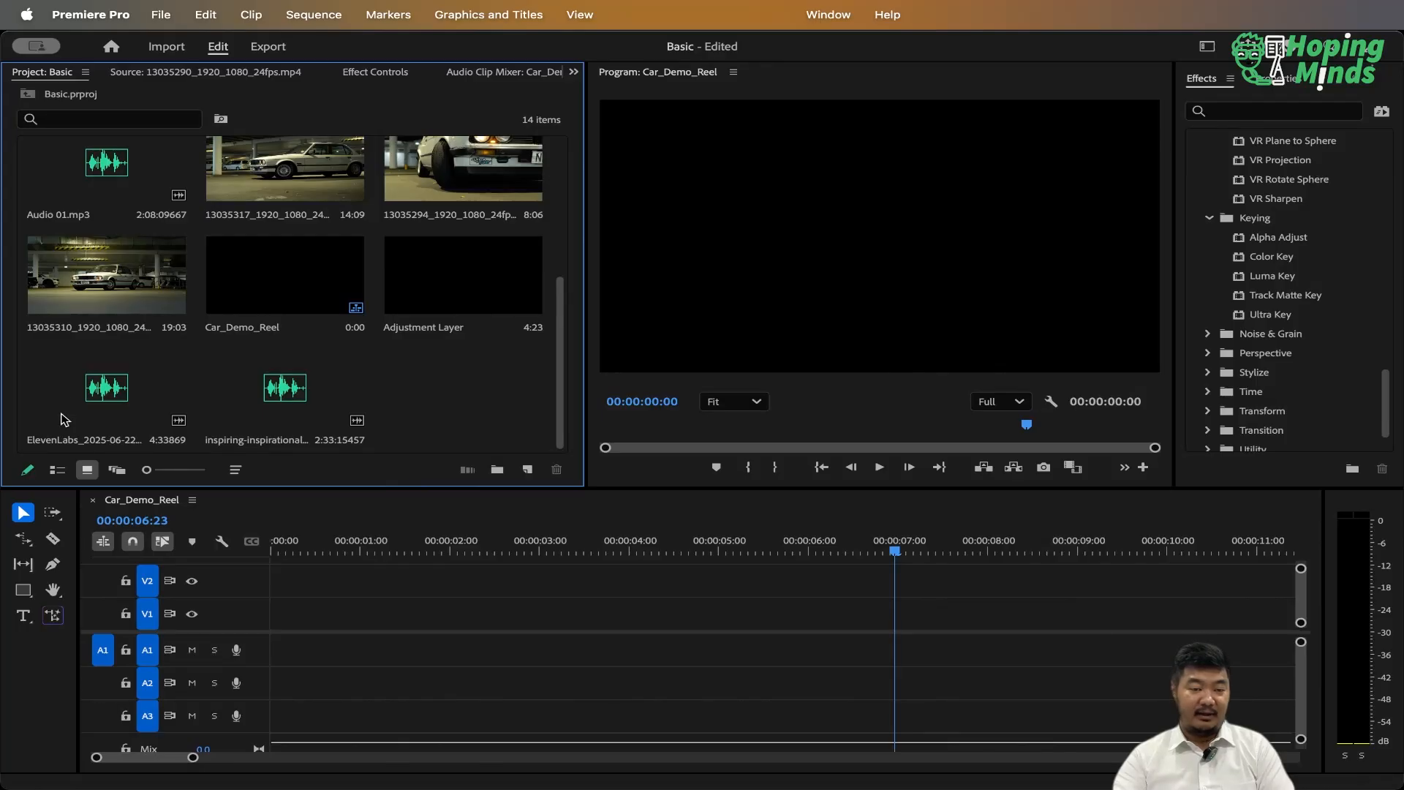
# Try to place the ElevenLabs voice-over clip on video track V1.
pyautogui.moveTo(88, 393)
pyautogui.mouseDown()
pyautogui.moveTo(289, 635)
pyautogui.moveTo(273, 648)
pyautogui.moveTo(106, 412)
pyautogui.mouseUp()
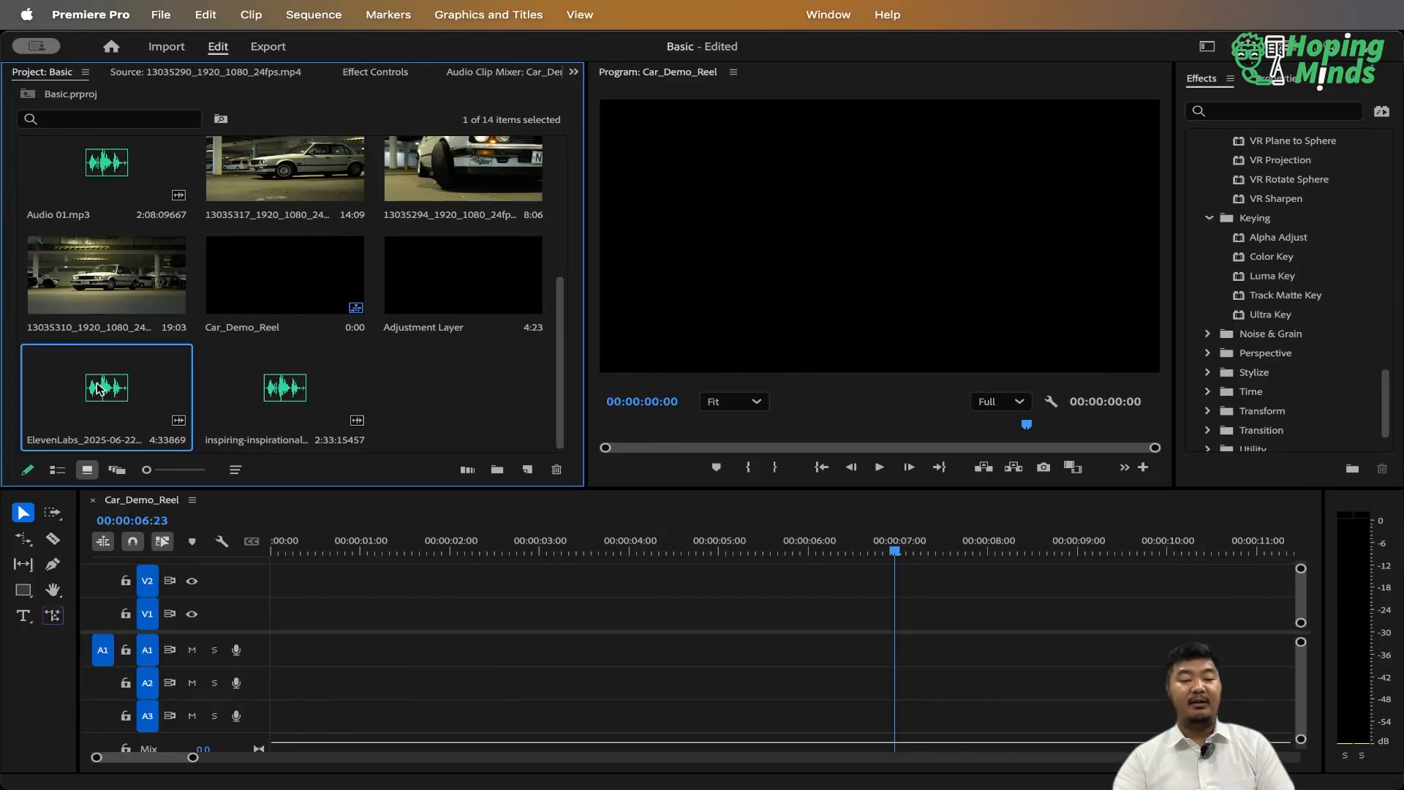
pyautogui.moveTo(99, 388); pyautogui.dragTo(128, 662)
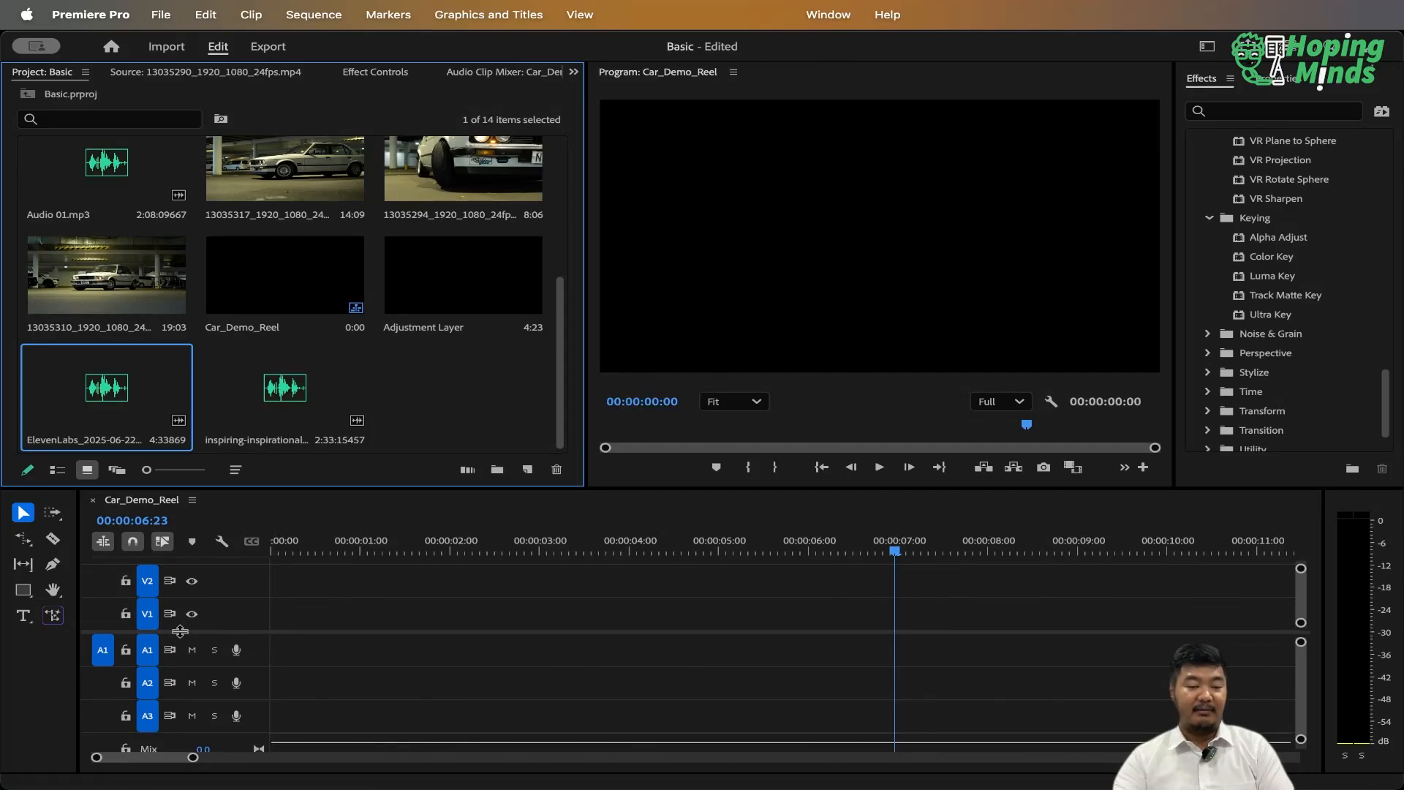
pyautogui.moveTo(179, 635); pyautogui.dragTo(185, 651)
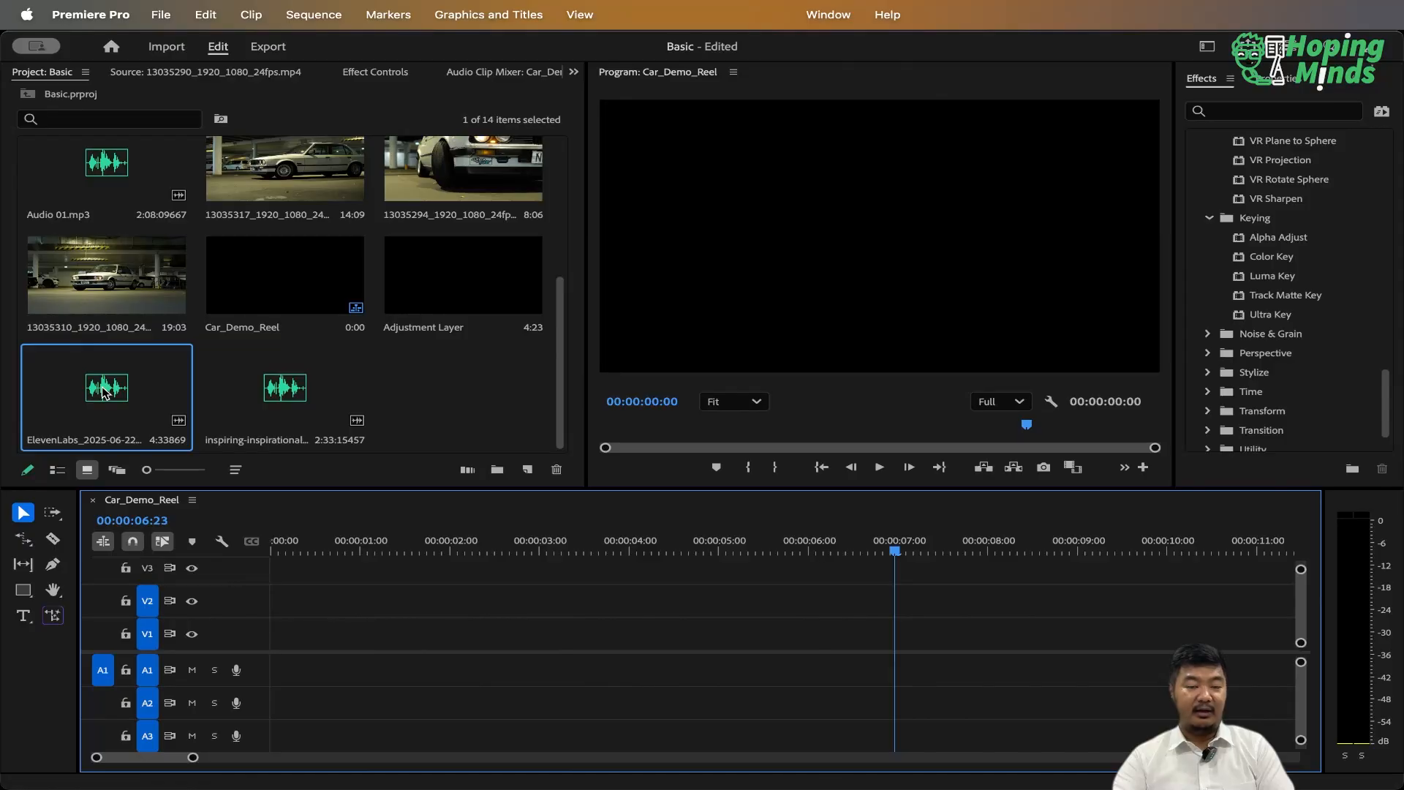
pyautogui.moveTo(104, 392); pyautogui.dragTo(300, 619)
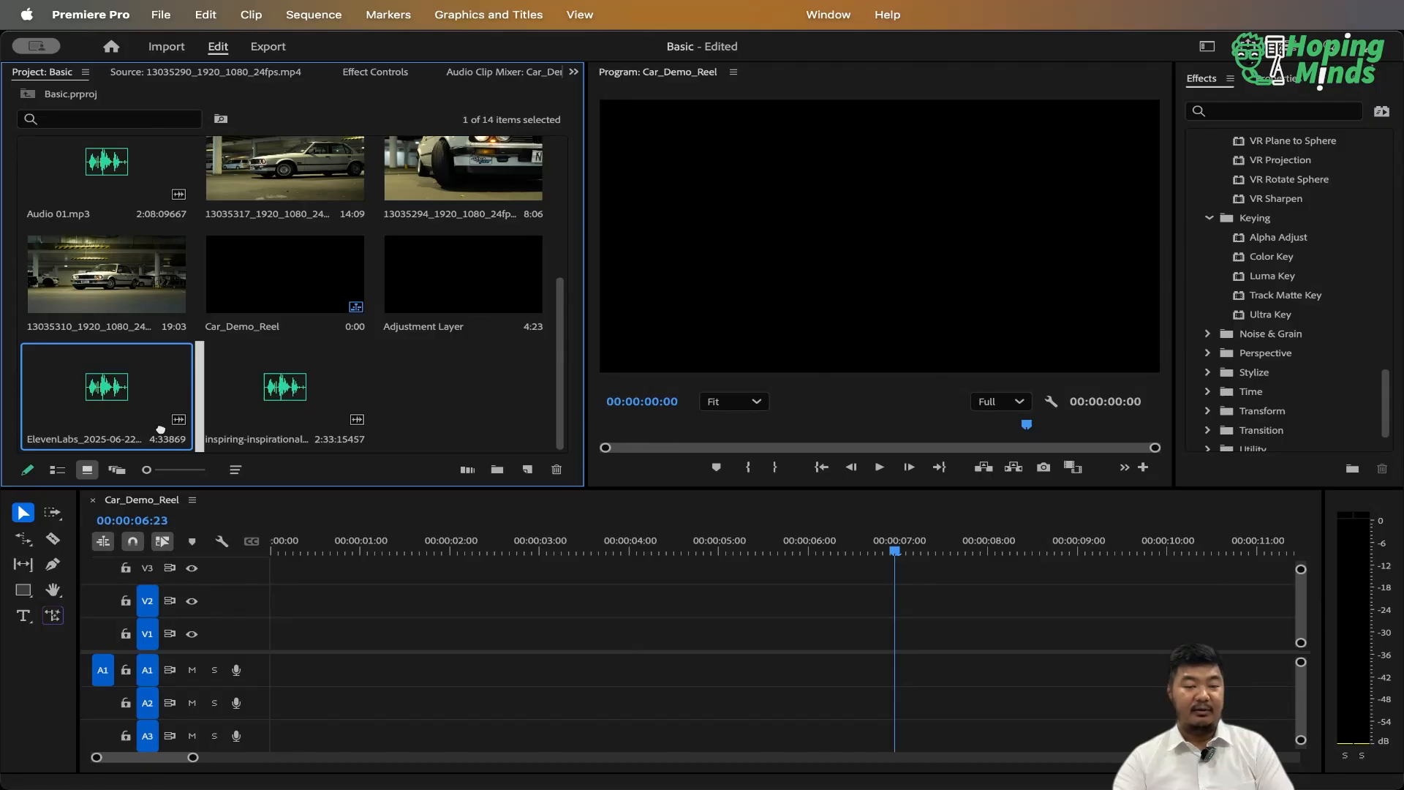
pyautogui.moveTo(160, 429); pyautogui.dragTo(403, 627)
pyautogui.moveTo(117, 399); pyautogui.dragTo(314, 630)
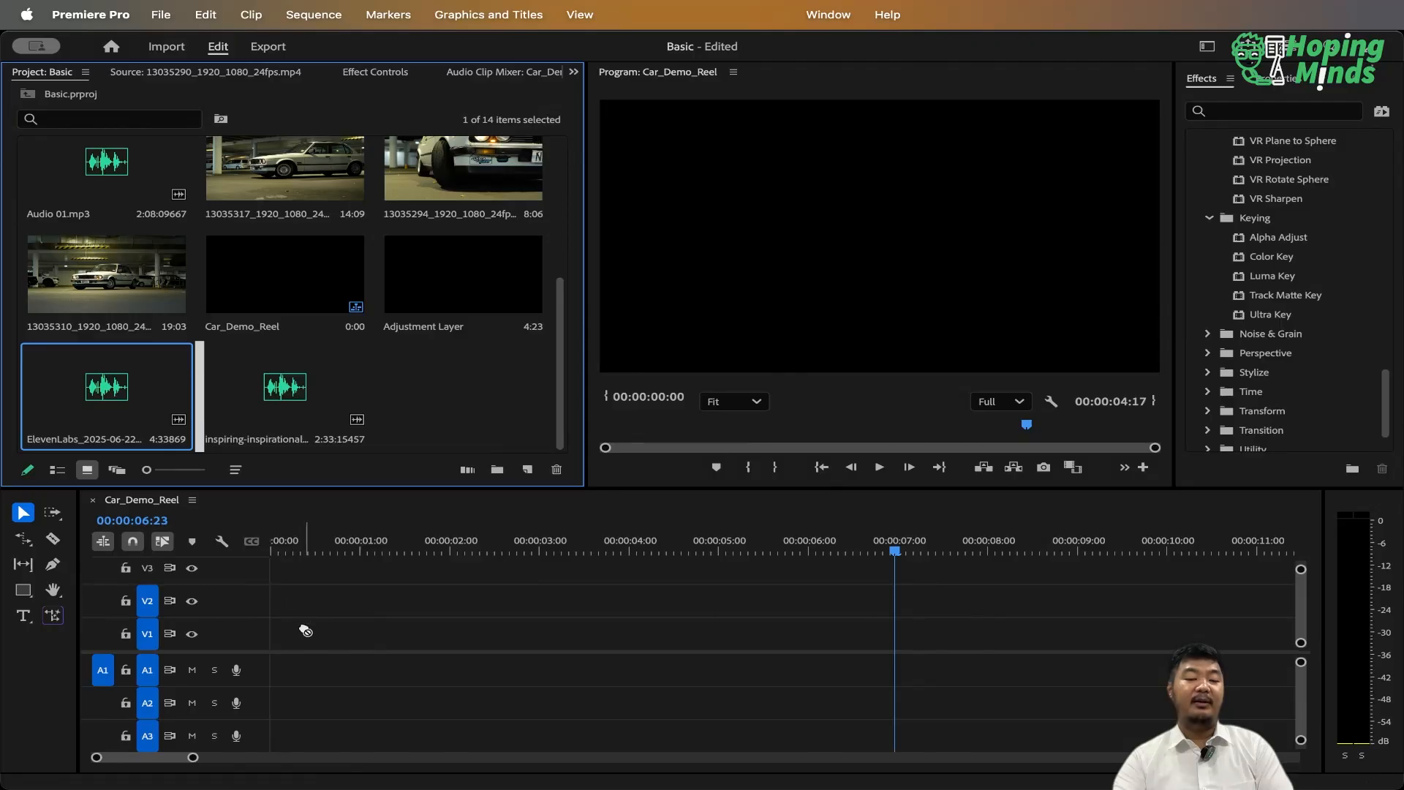
pyautogui.moveTo(306, 630); pyautogui.dragTo(301, 633)
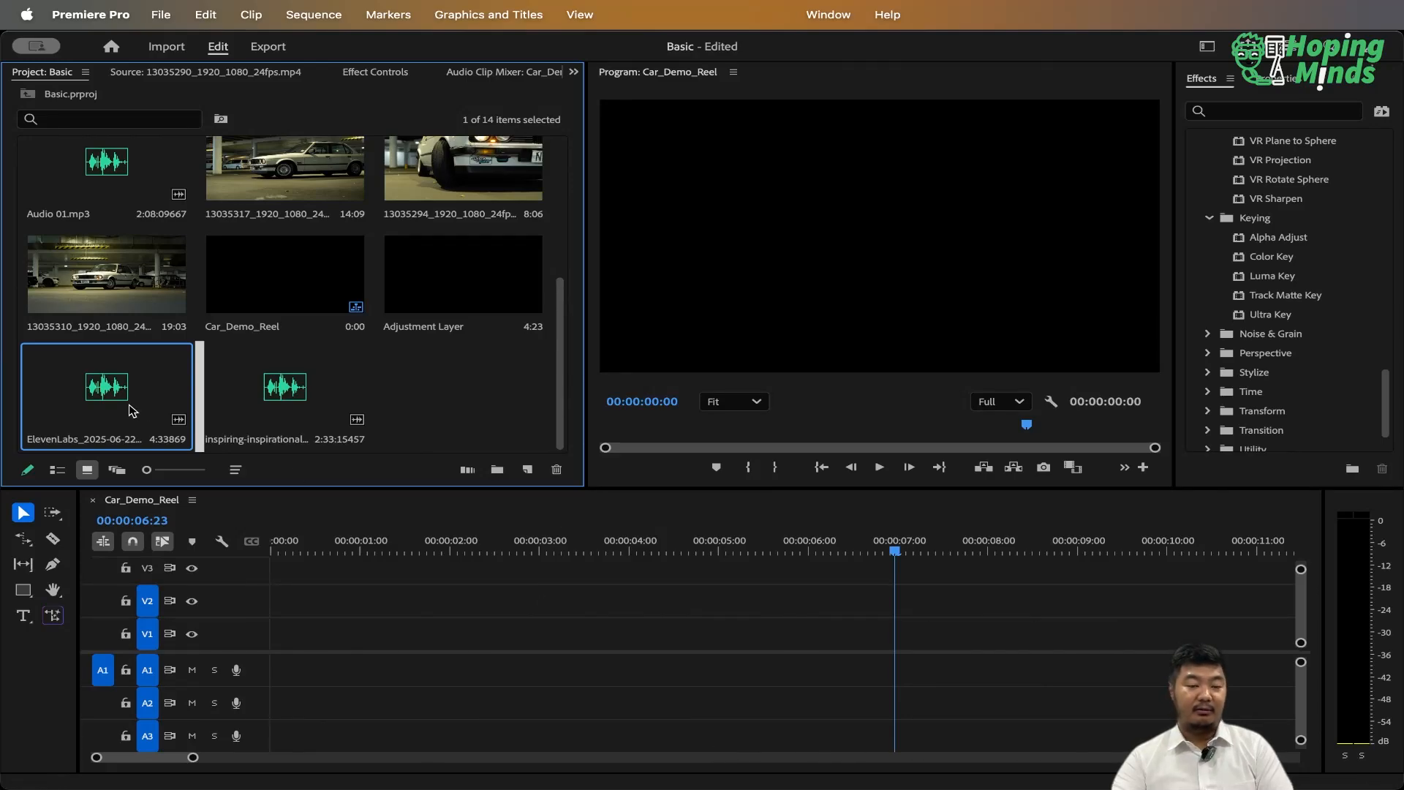
# Place the ElevenLabs voice-over at the start of audio track A1 and play it through from the beginning.
pyautogui.moveTo(90, 395); pyautogui.dragTo(269, 667)
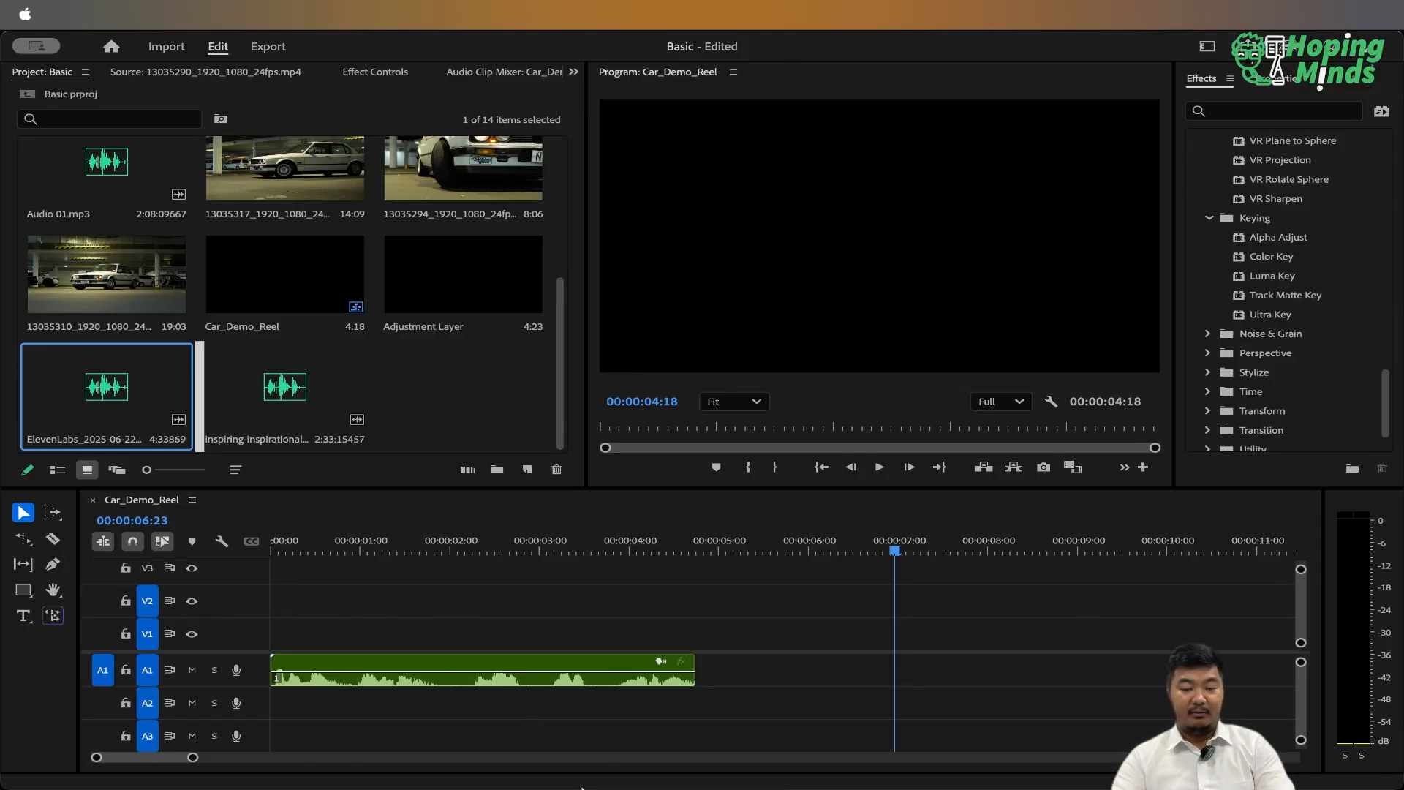
pyautogui.click(748, 740)
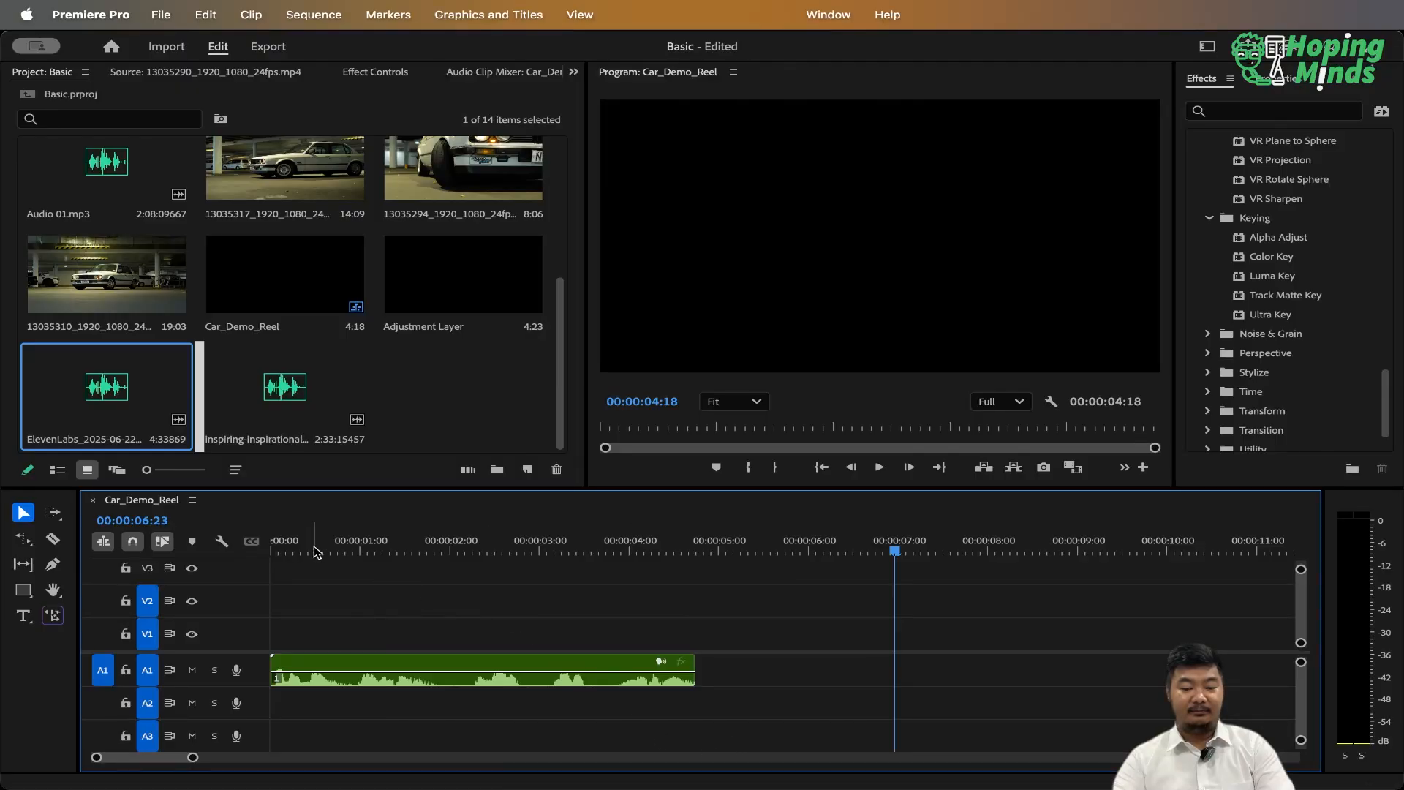
pyautogui.press('Up')
pyautogui.press('Up')
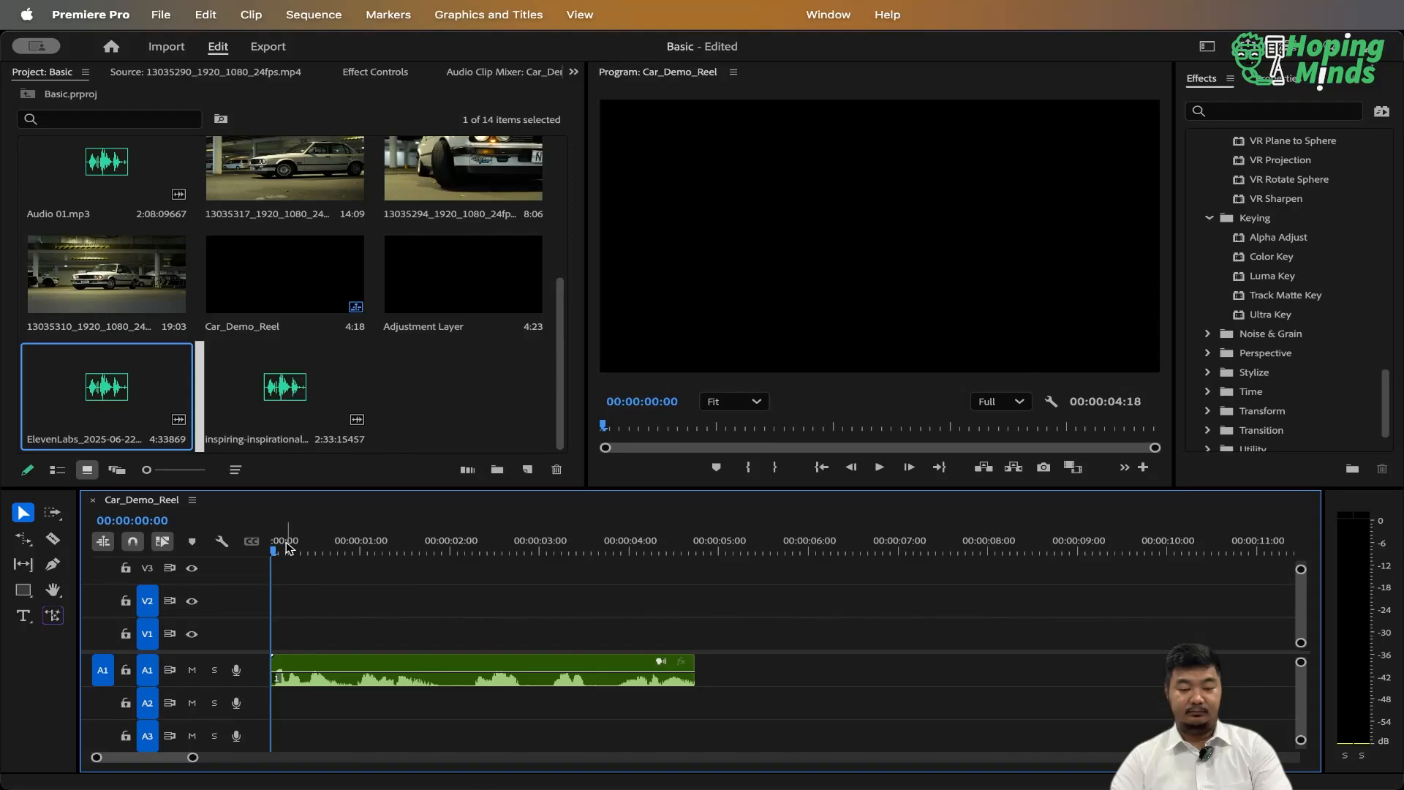
pyautogui.press('space')
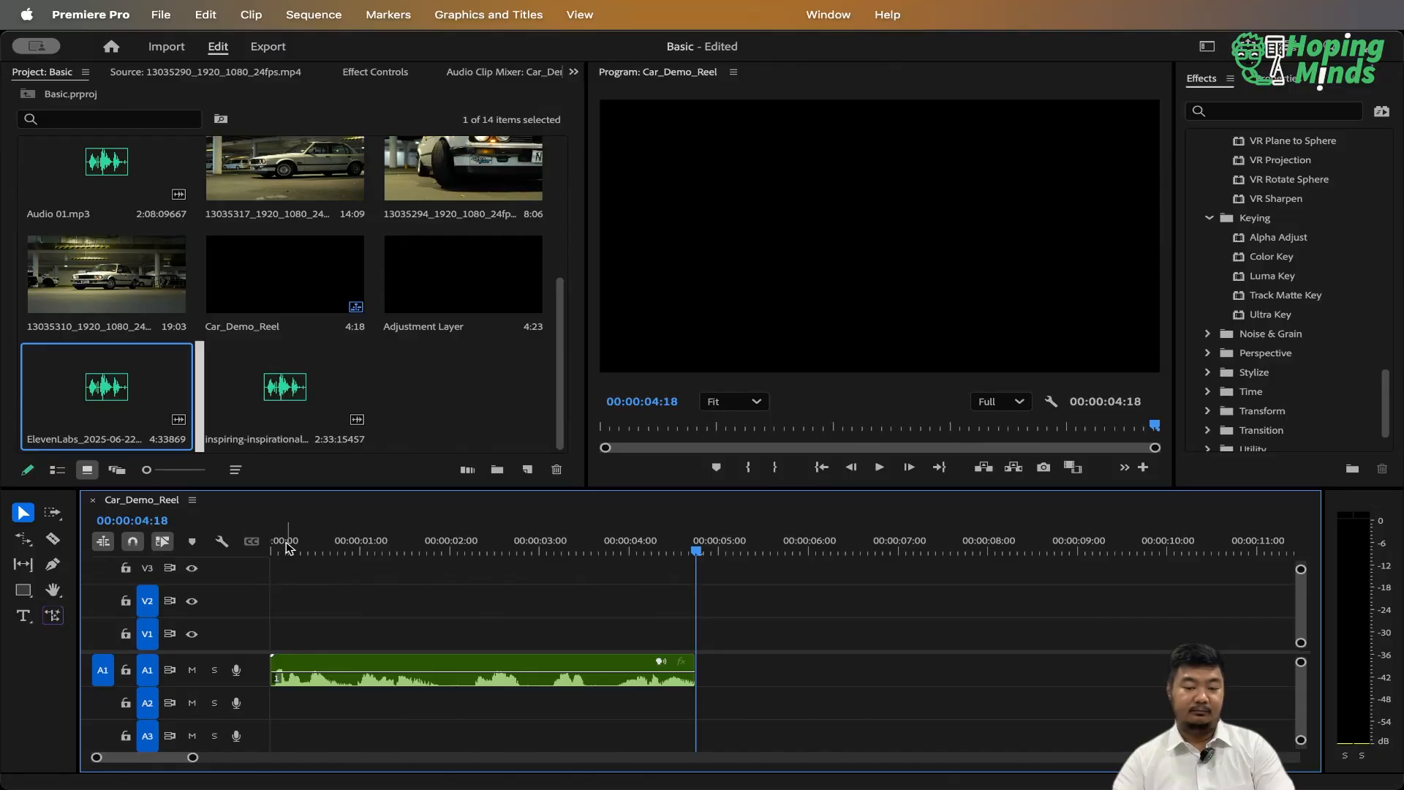
pyautogui.press('space')
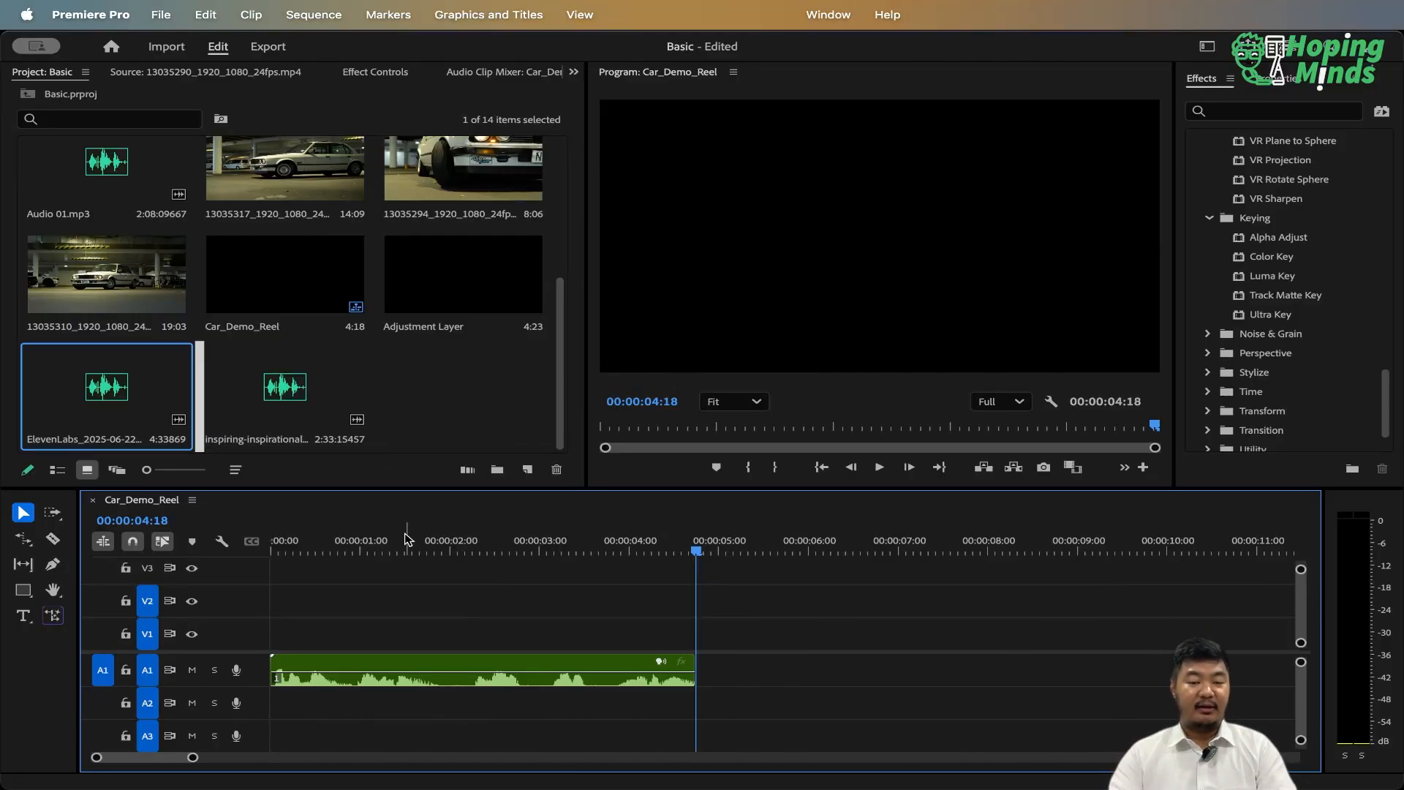
pyautogui.press('Home')
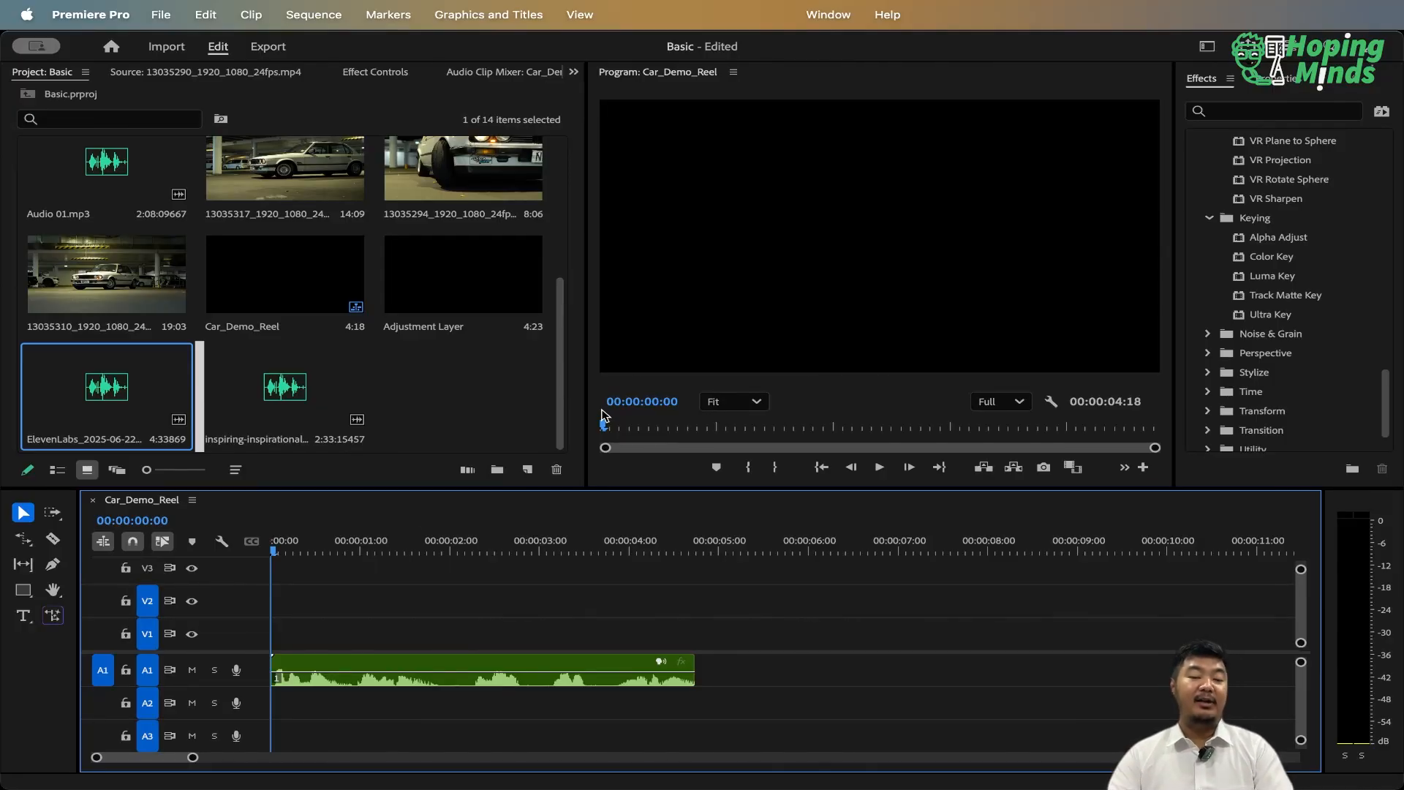
# Place the inspiring-inspirational music clip at the start of audio track A2, below the voice-over.
pyautogui.click(531, 395)
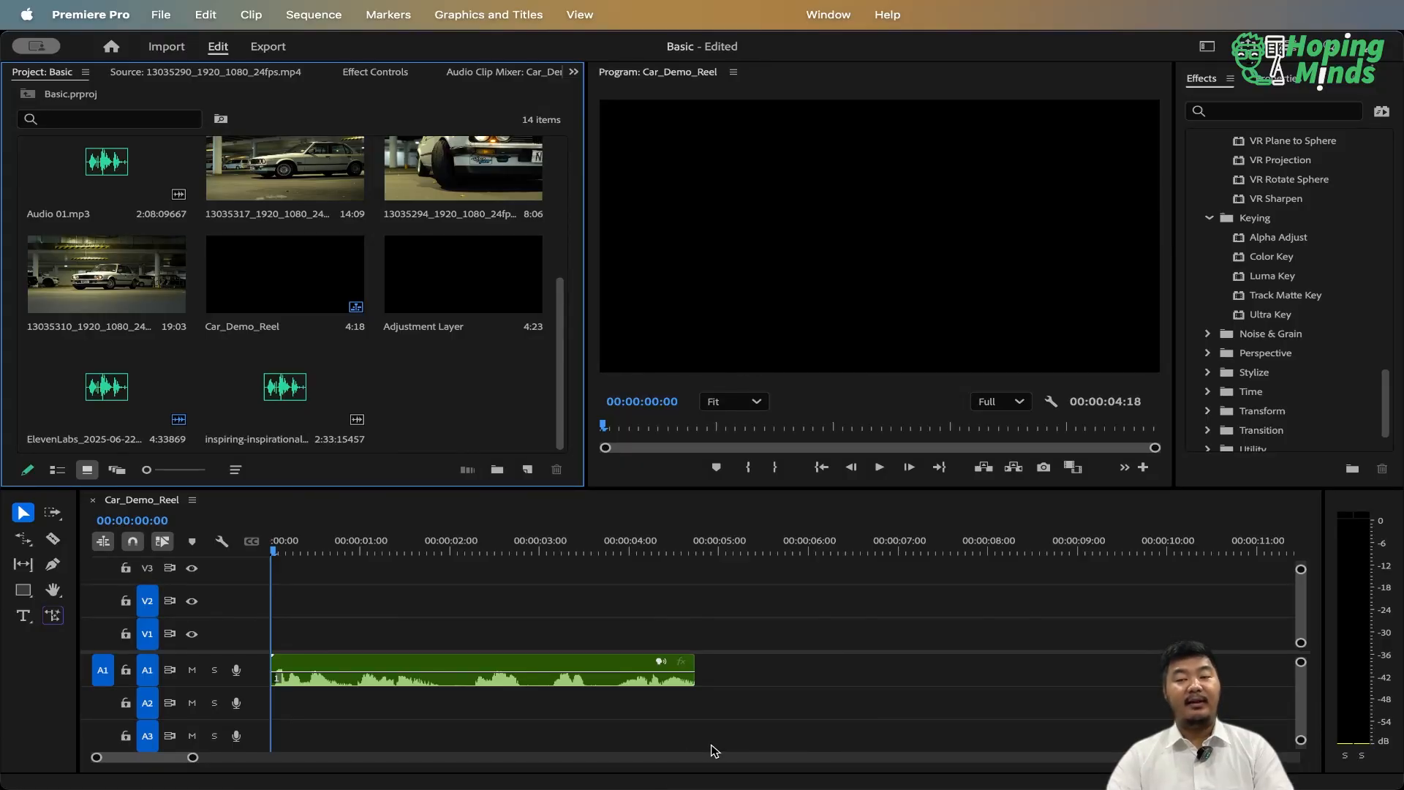
pyautogui.click(287, 391)
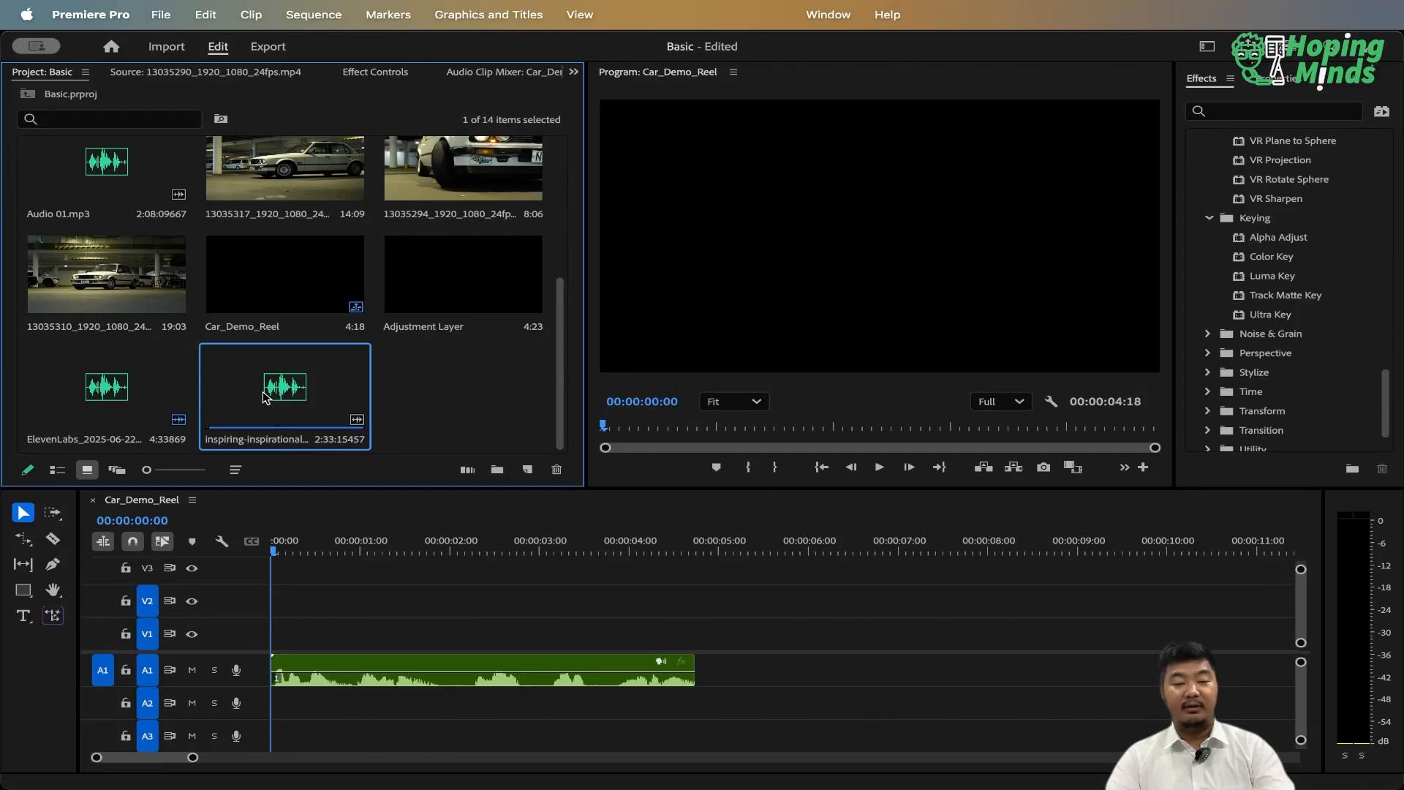
pyautogui.moveTo(262, 392); pyautogui.dragTo(286, 706)
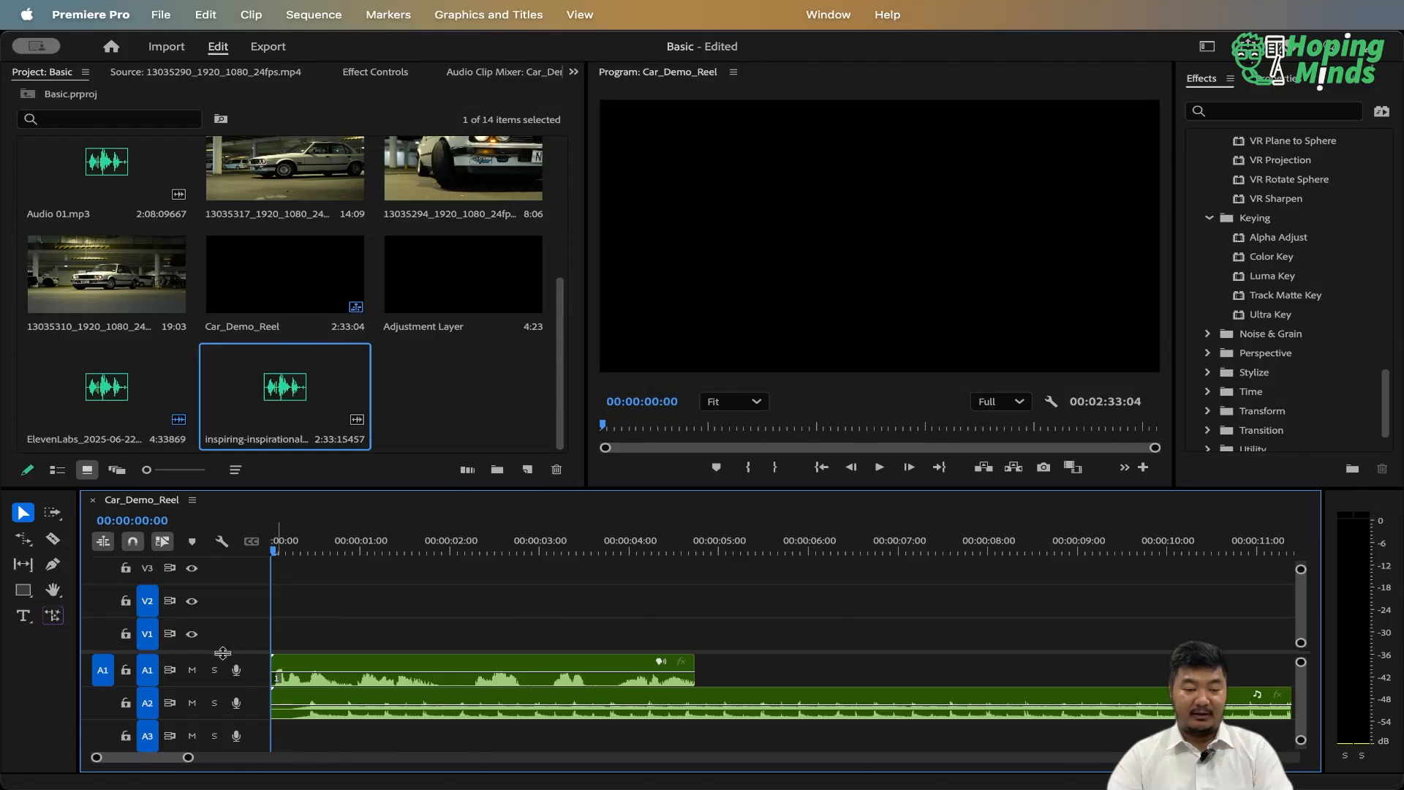
# Give the audio tracks more room in the timeline and expand the heights of tracks A2 and A1.
pyautogui.moveTo(222, 653); pyautogui.dragTo(228, 588)
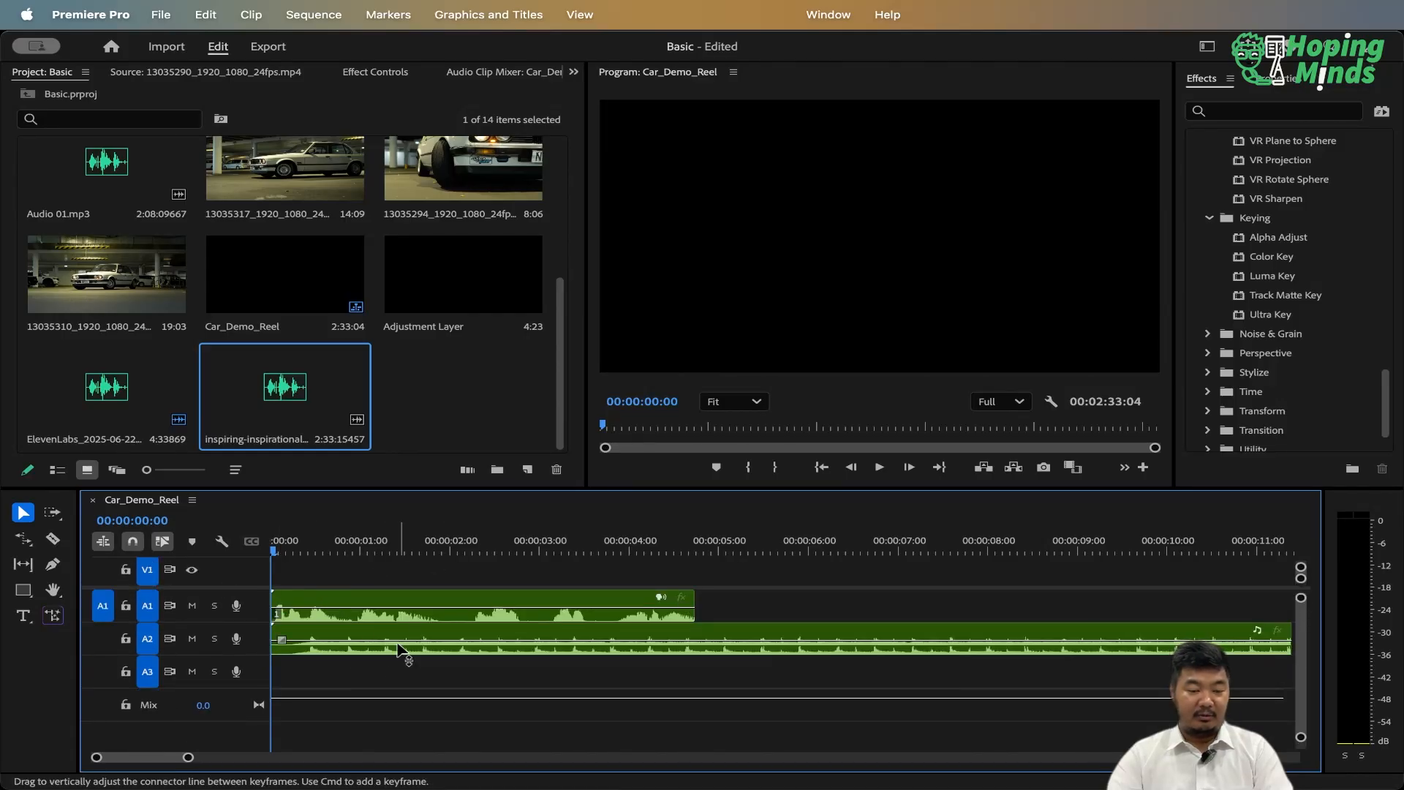
pyautogui.doubleClick(252, 648)
pyautogui.doubleClick(255, 606)
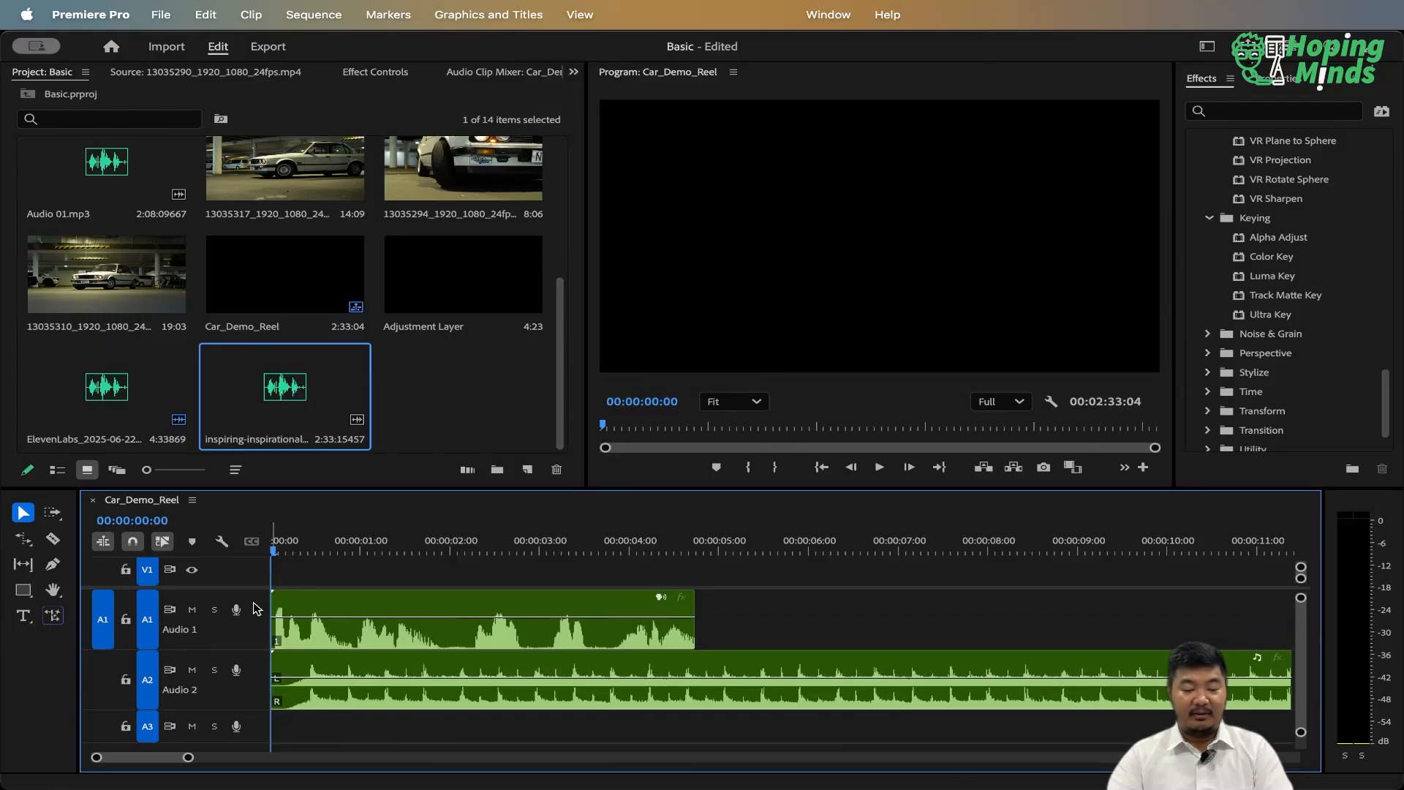
# Examine both audio waveforms and play the voice-over together with the music from the start of the sequence.
pyautogui.press('=')
pyautogui.press('=')
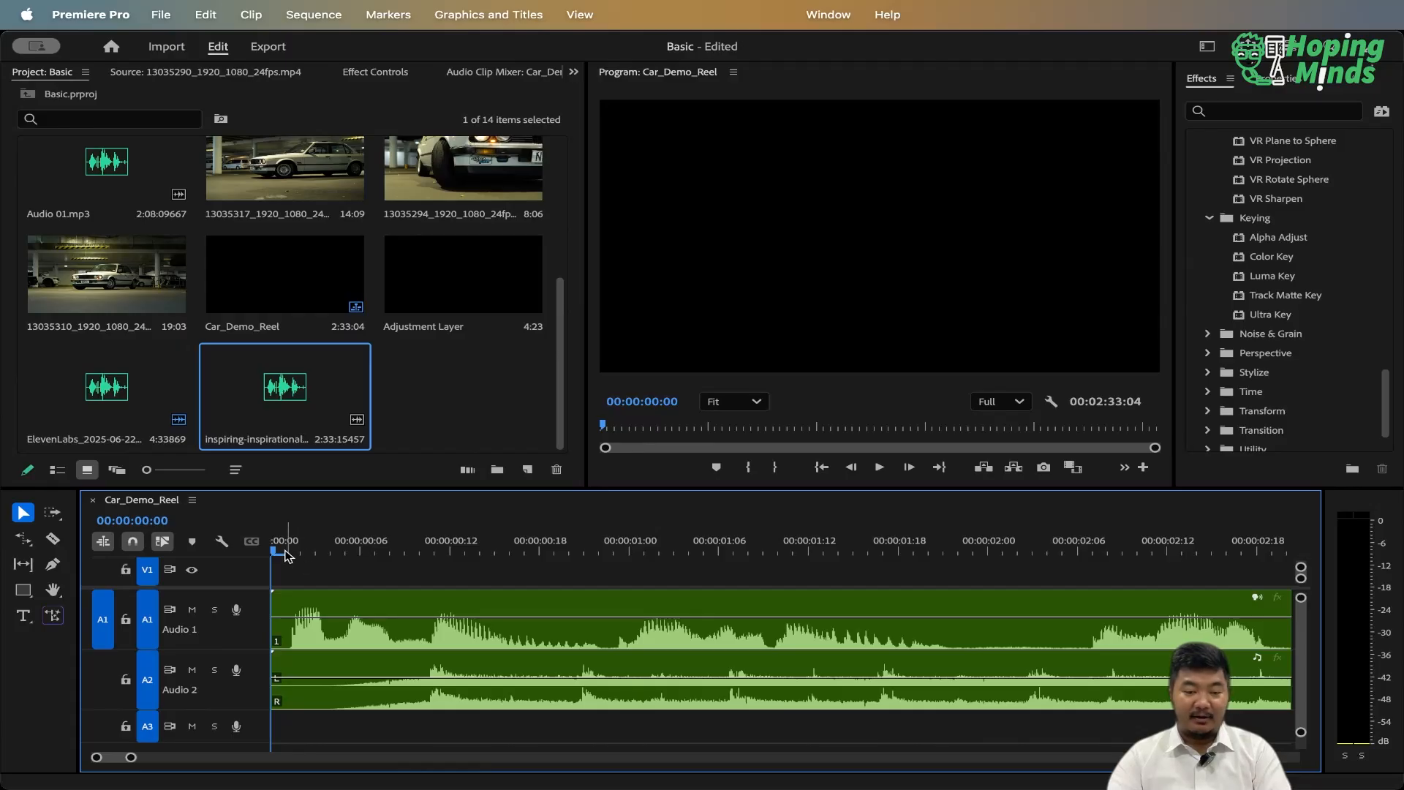
pyautogui.press('-')
pyautogui.press('-')
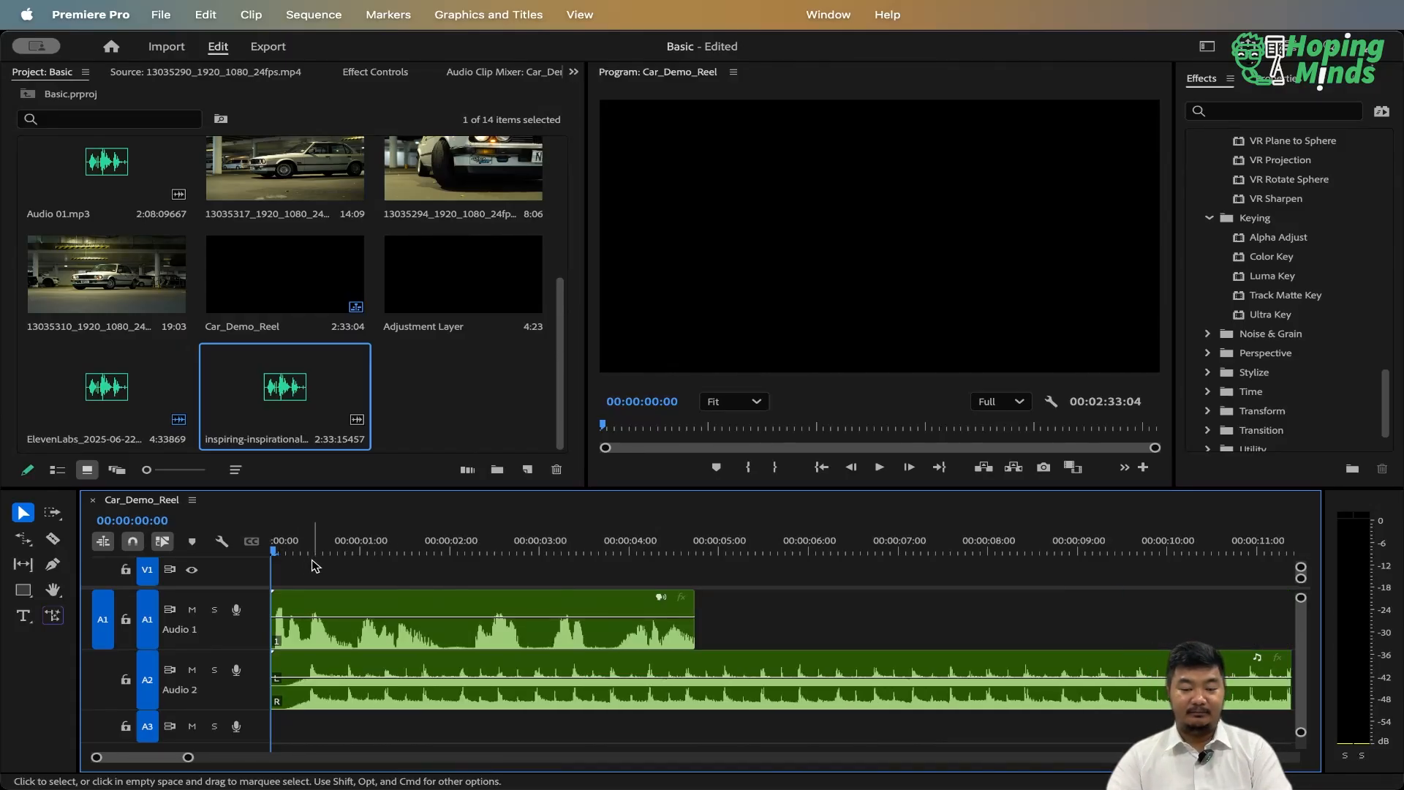
pyautogui.press('space')
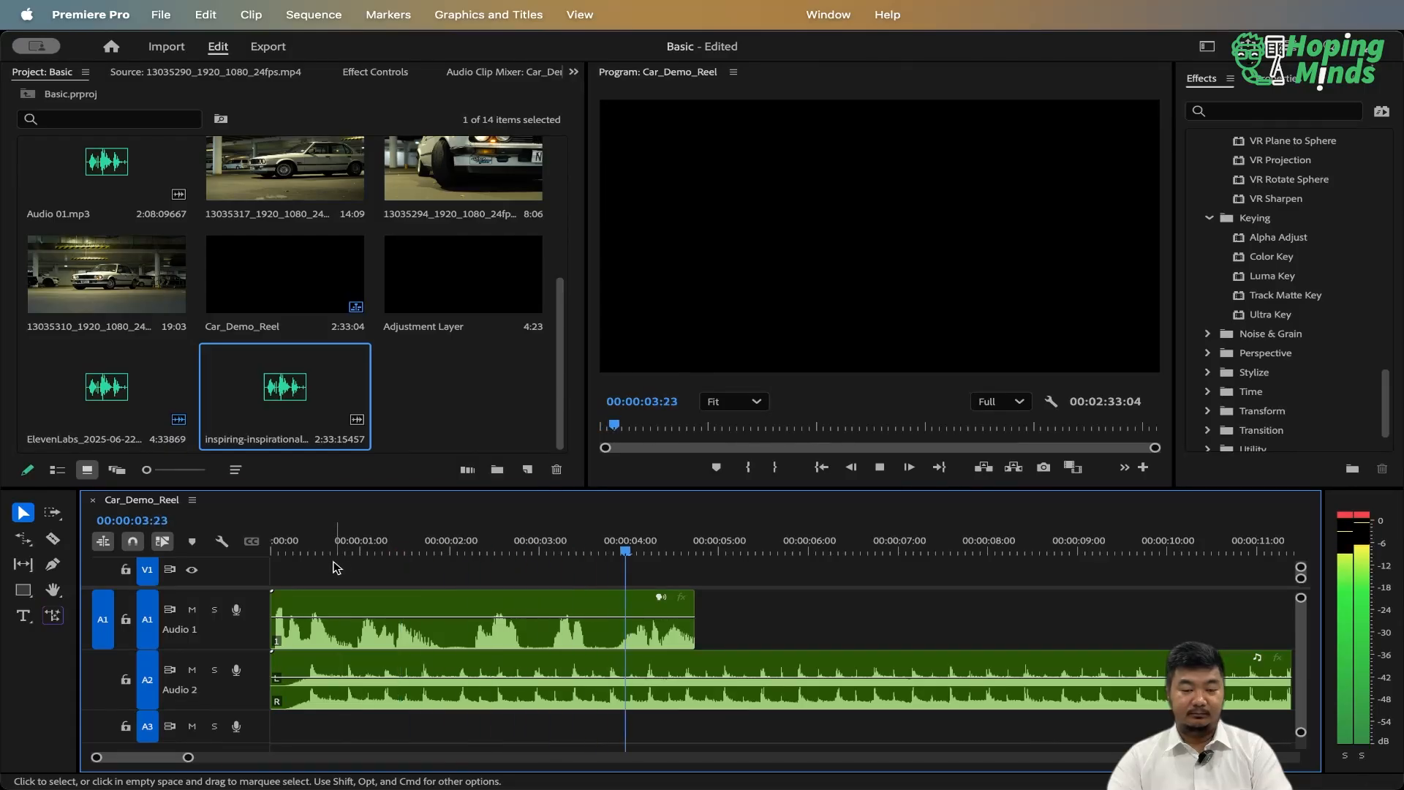
pyautogui.press('space')
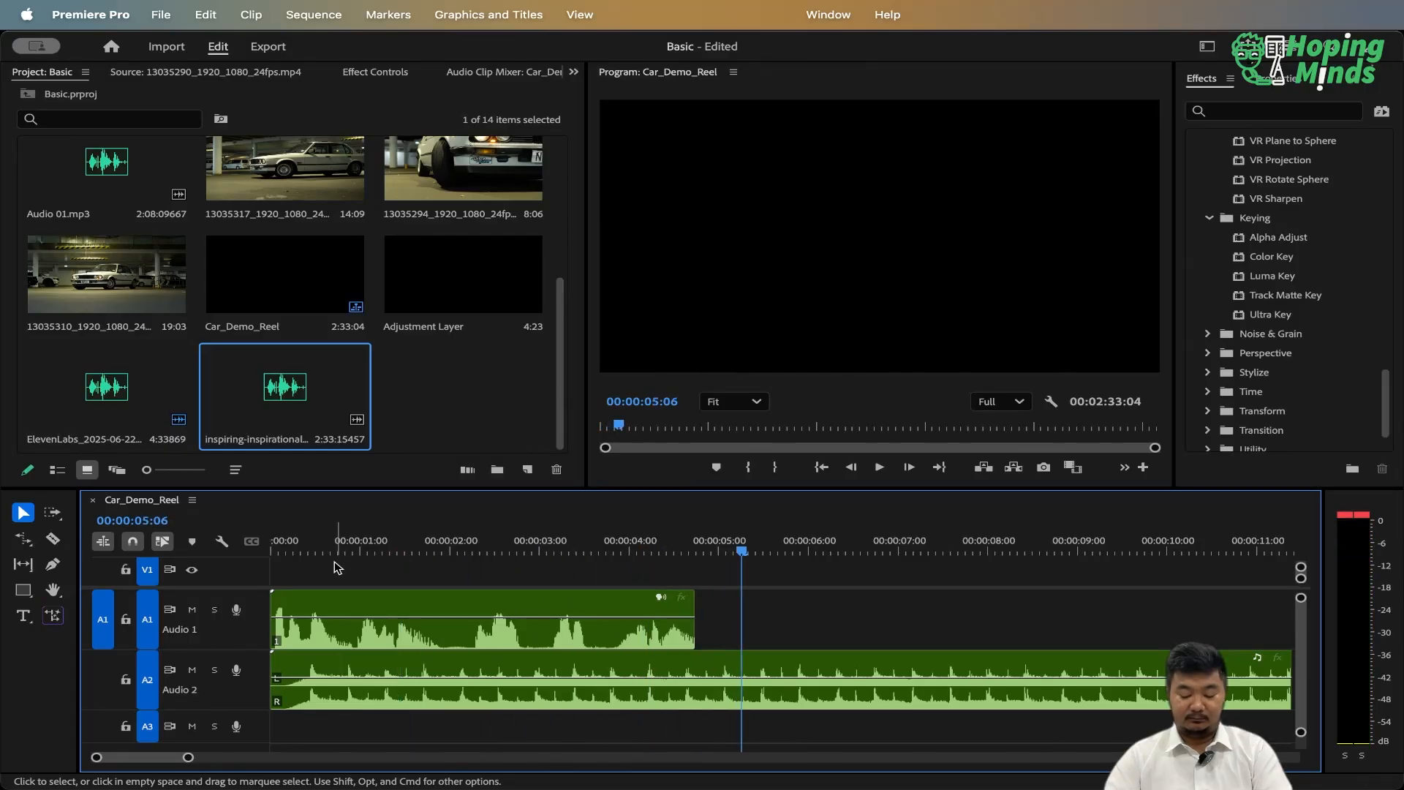
pyautogui.press('Up')
pyautogui.press('Up')
pyautogui.press('space')
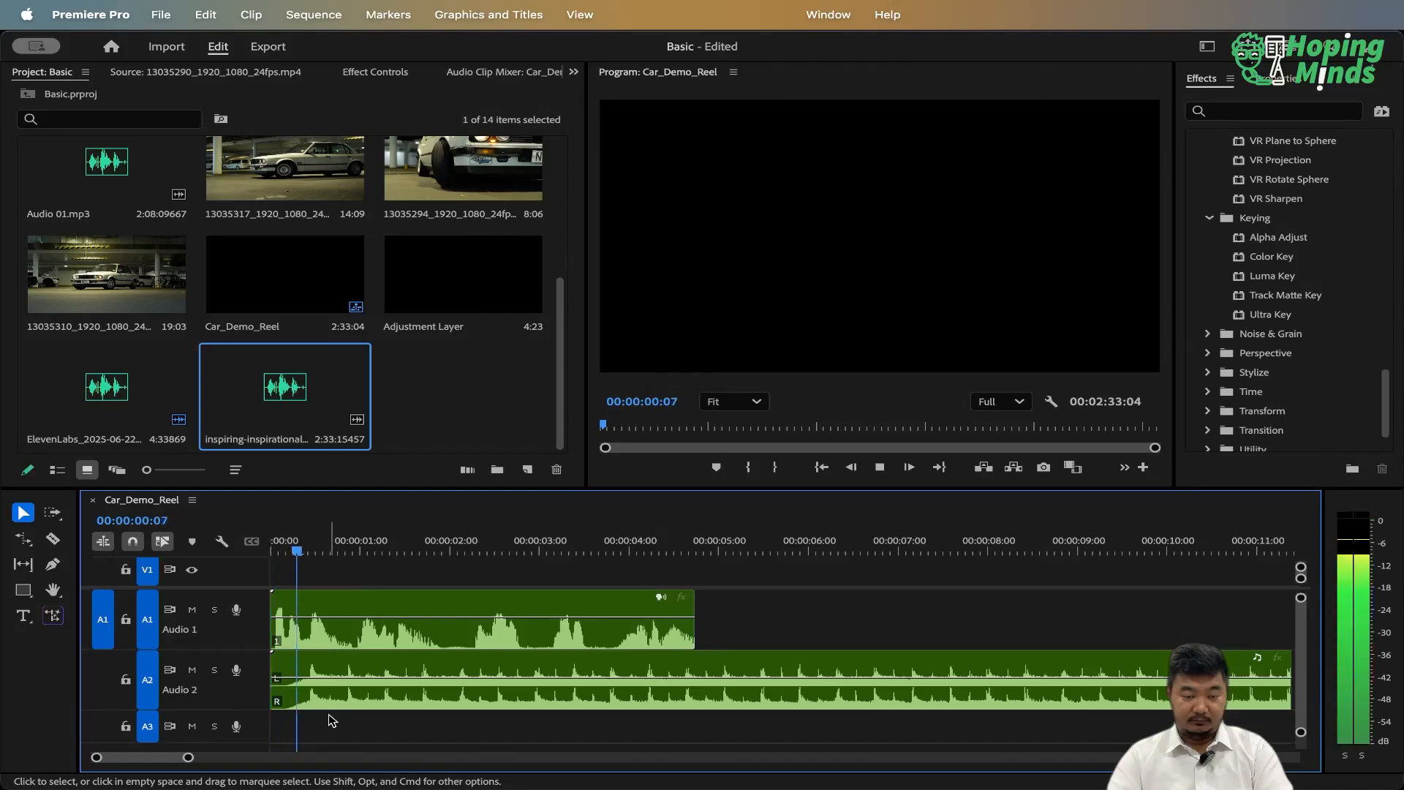
pyautogui.press('space')
pyautogui.press('Up')
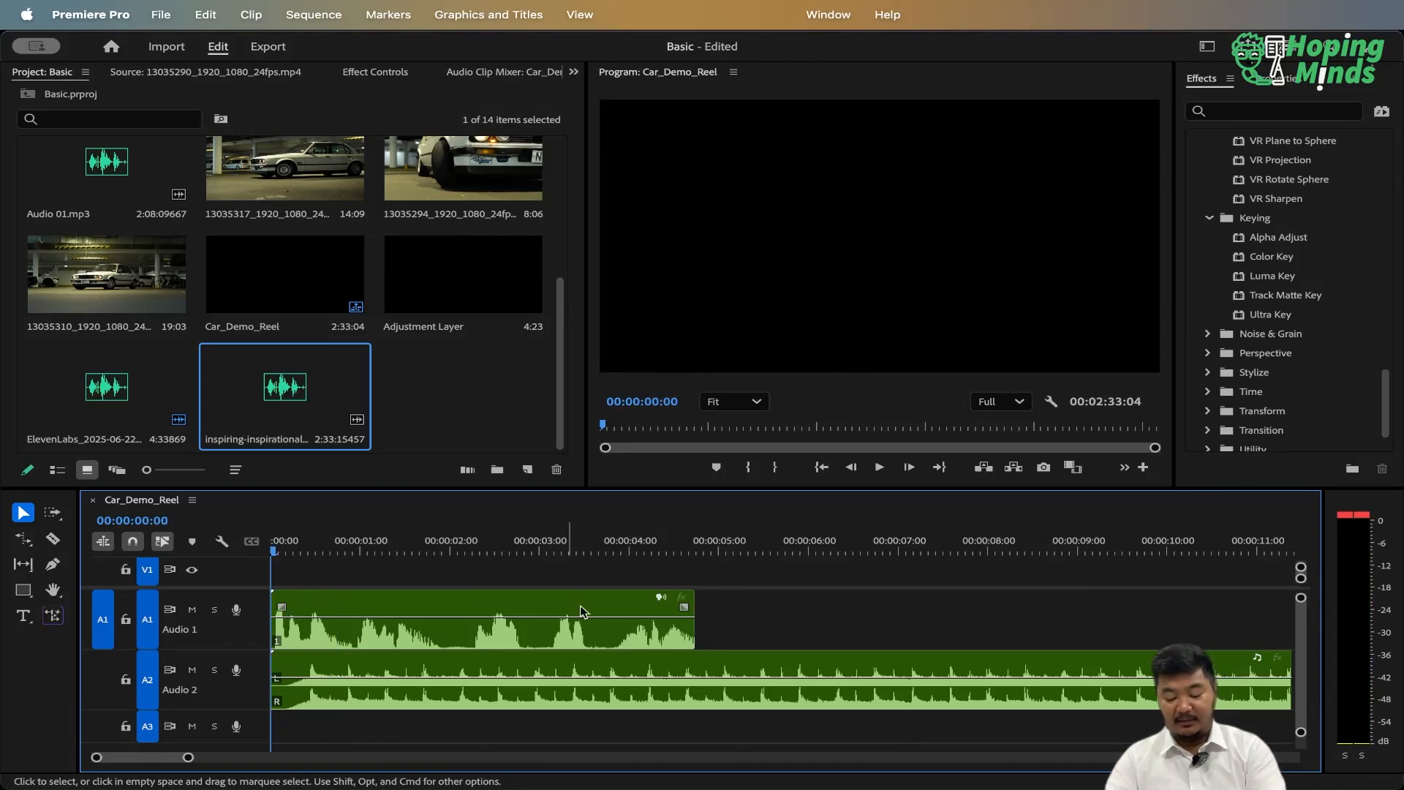
# Cut the music clip on track A2 at 00:00:00:07 and delete the quiet section before the cut.
pyautogui.press('=')
pyautogui.press('=')
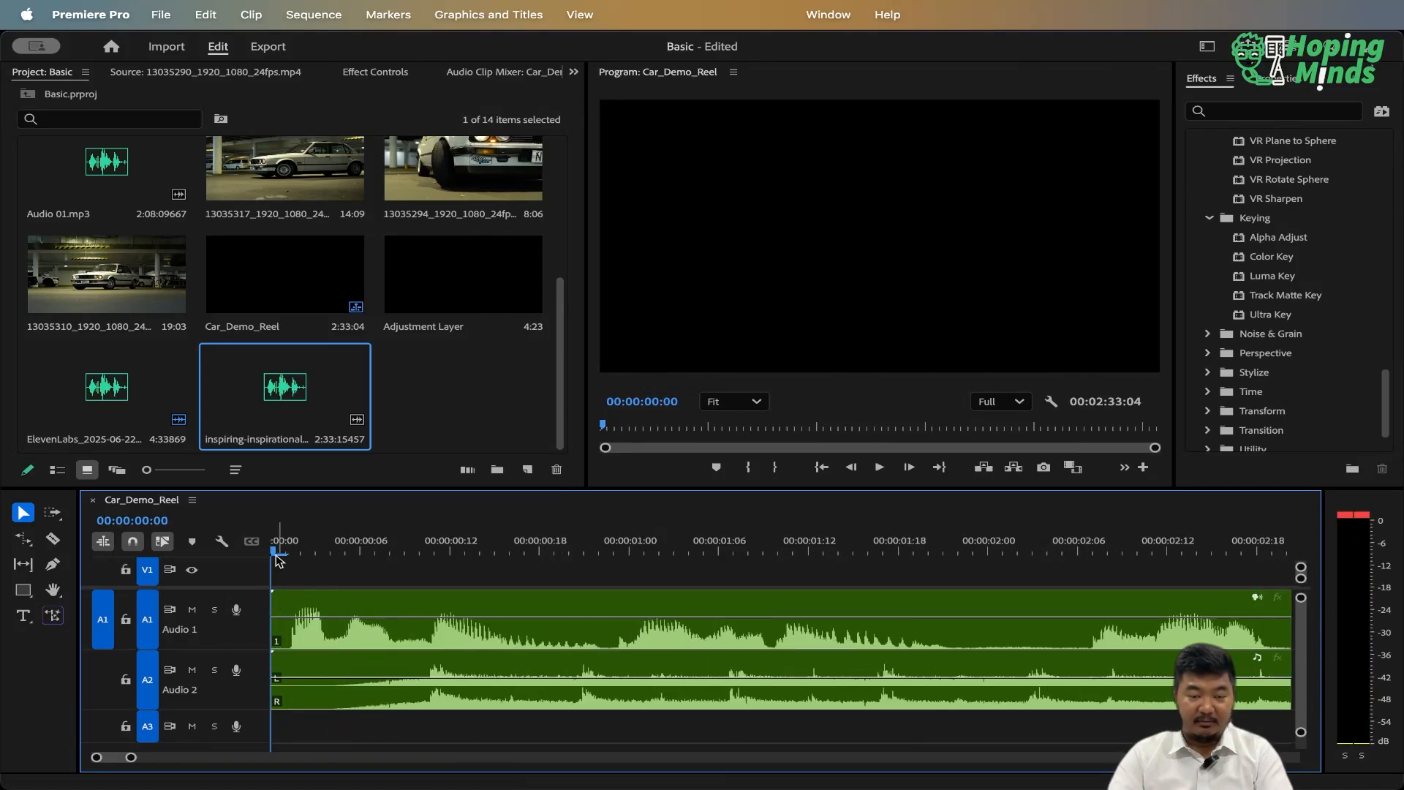
pyautogui.click(408, 695)
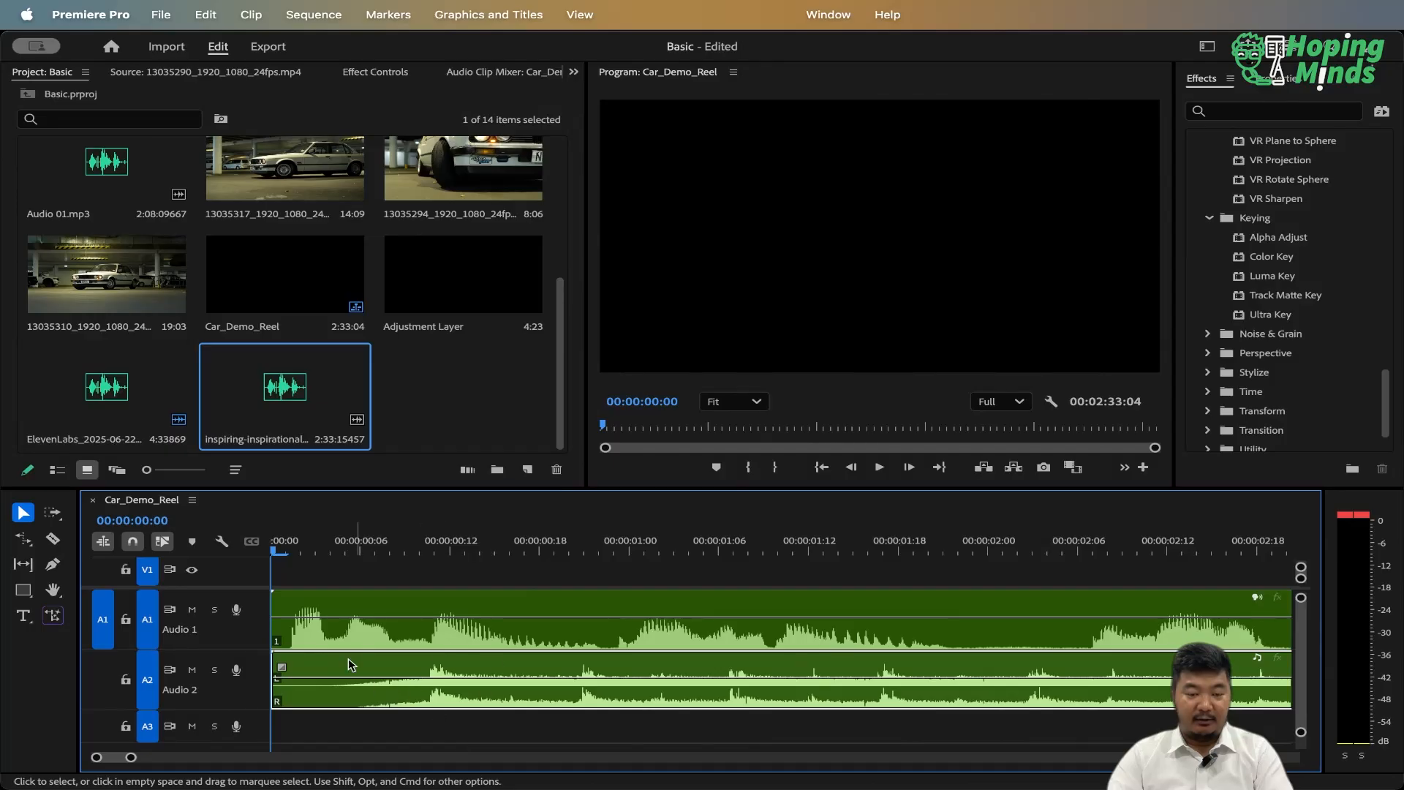
pyautogui.click(380, 552)
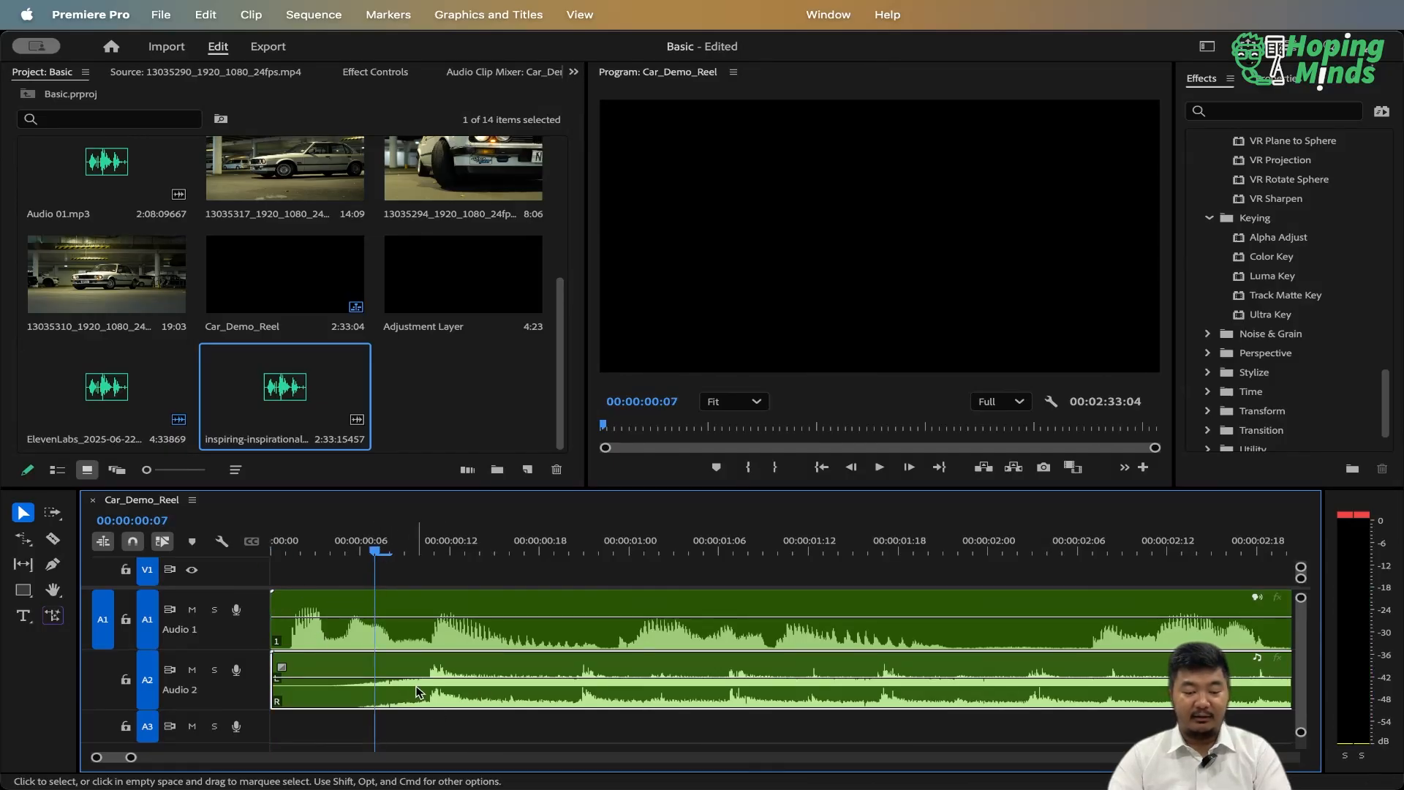
pyautogui.press('super+k')
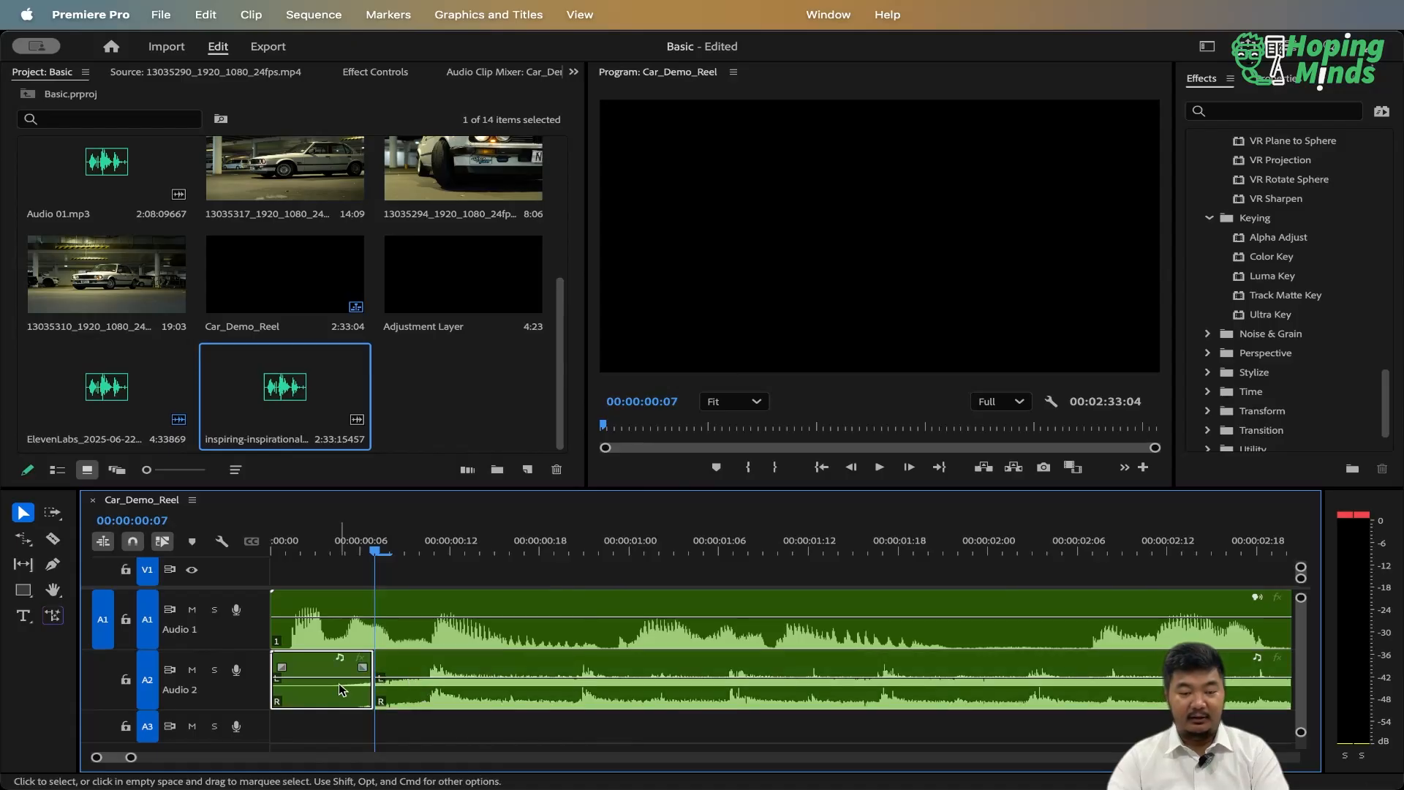
pyautogui.press('Delete')
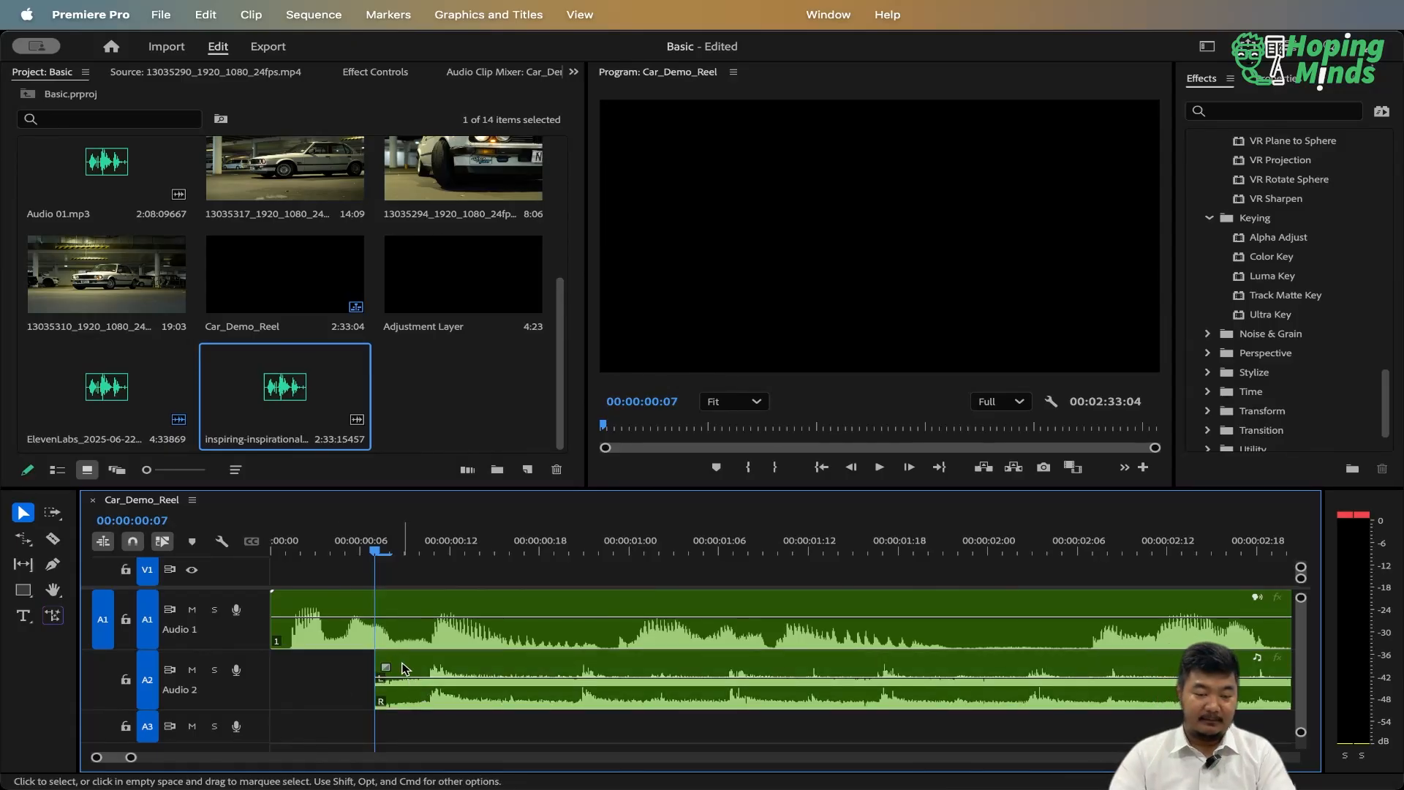
# Mute track A1 and play the trimmed music on track A2 on its own.
pyautogui.click(192, 669)
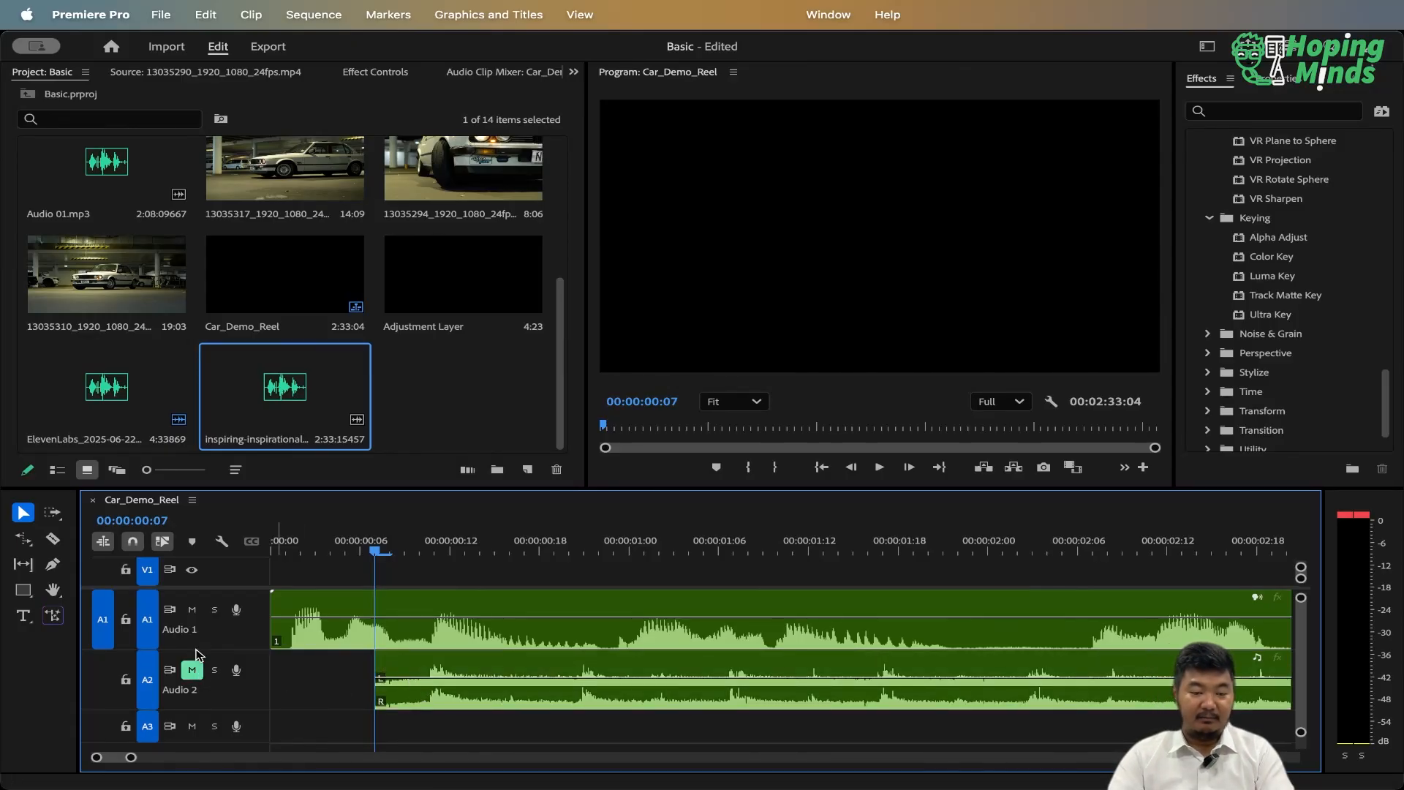
pyautogui.click(192, 611)
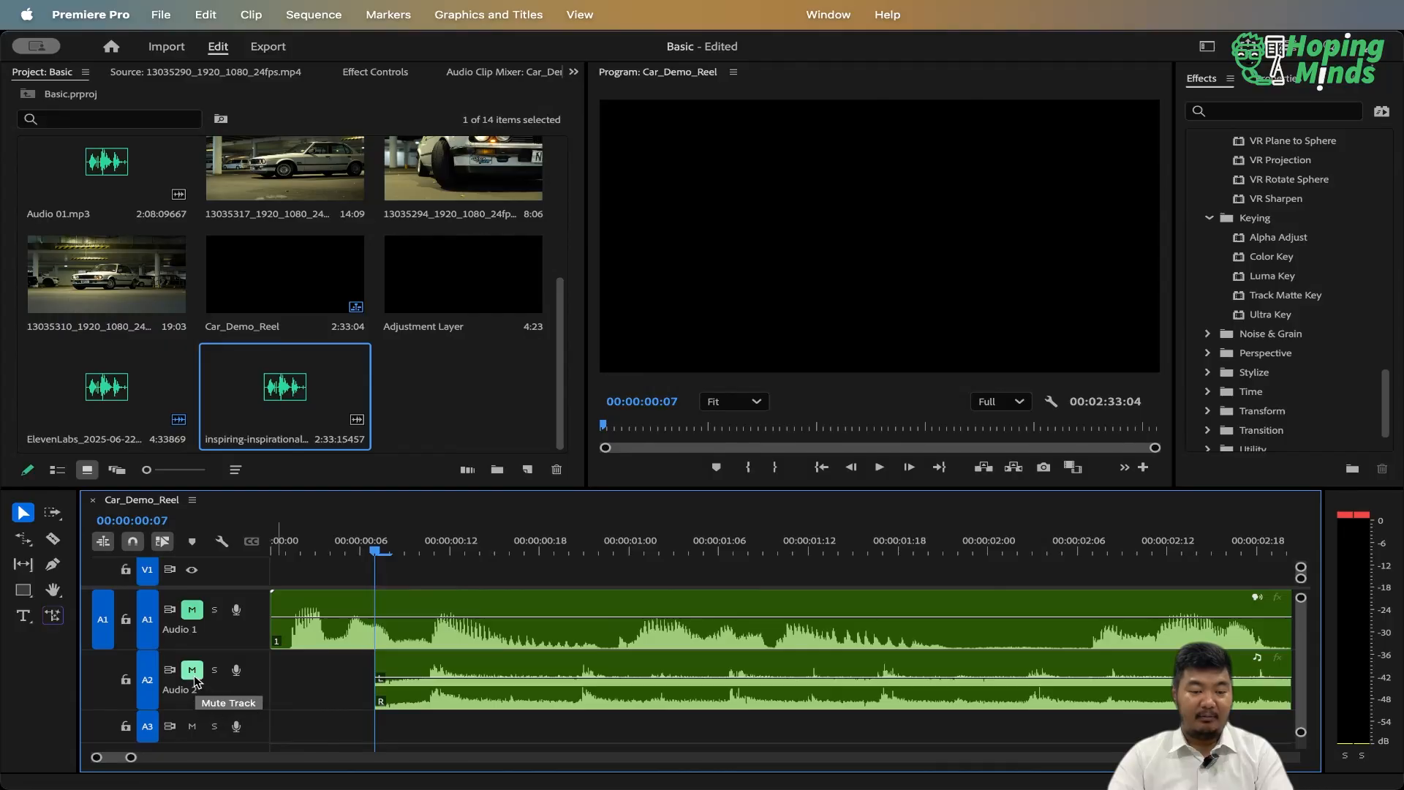
pyautogui.click(192, 670)
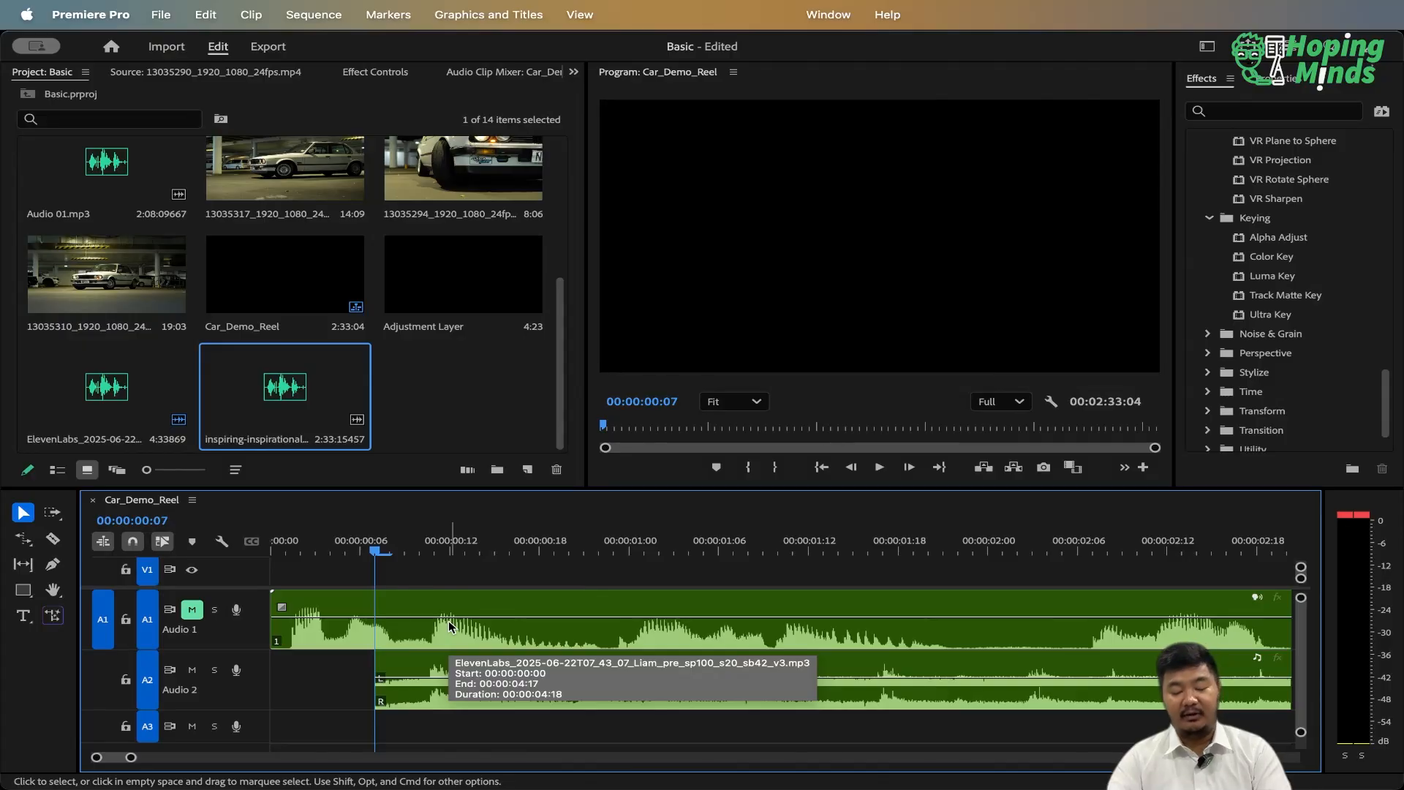
pyautogui.click(441, 693)
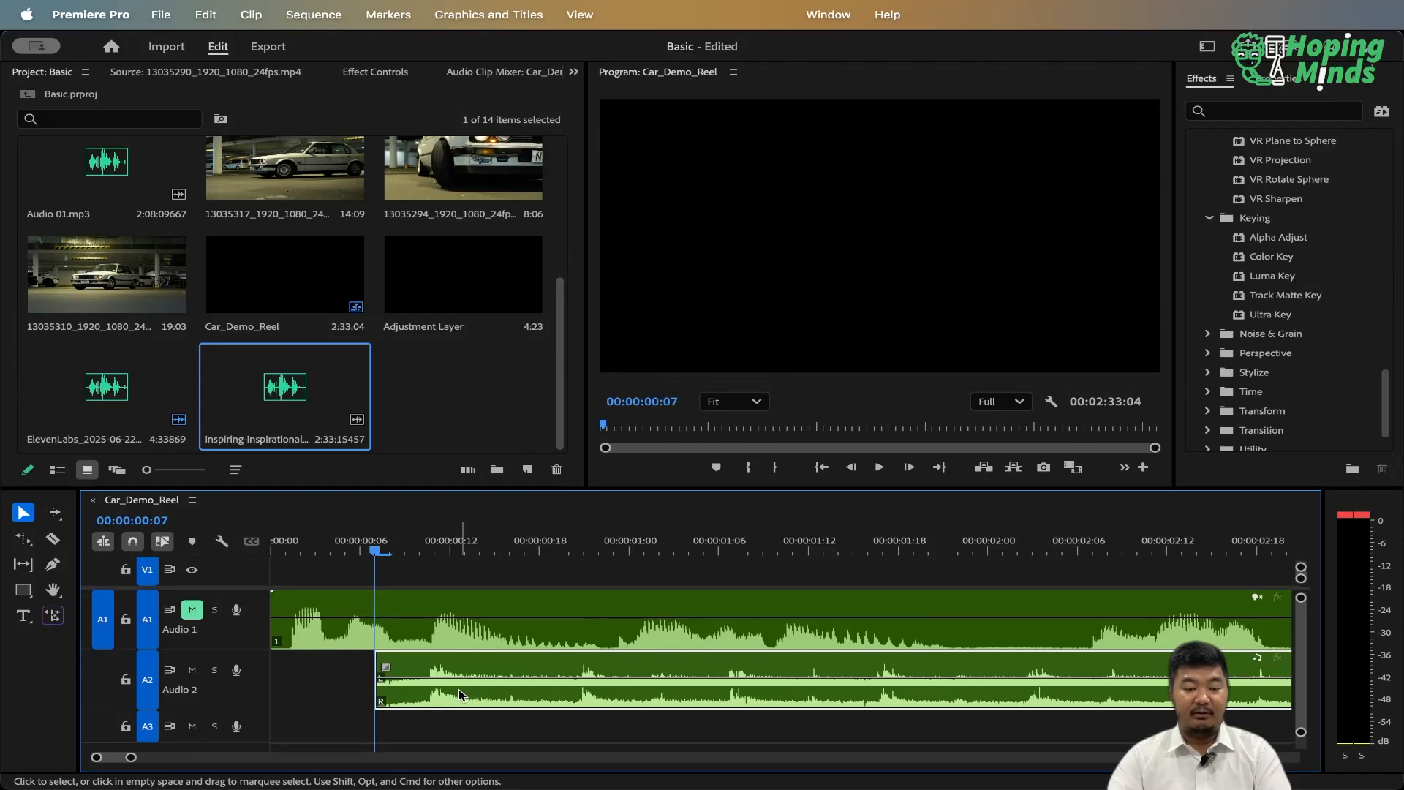
pyautogui.press('space')
pyautogui.press('-')
pyautogui.press('-')
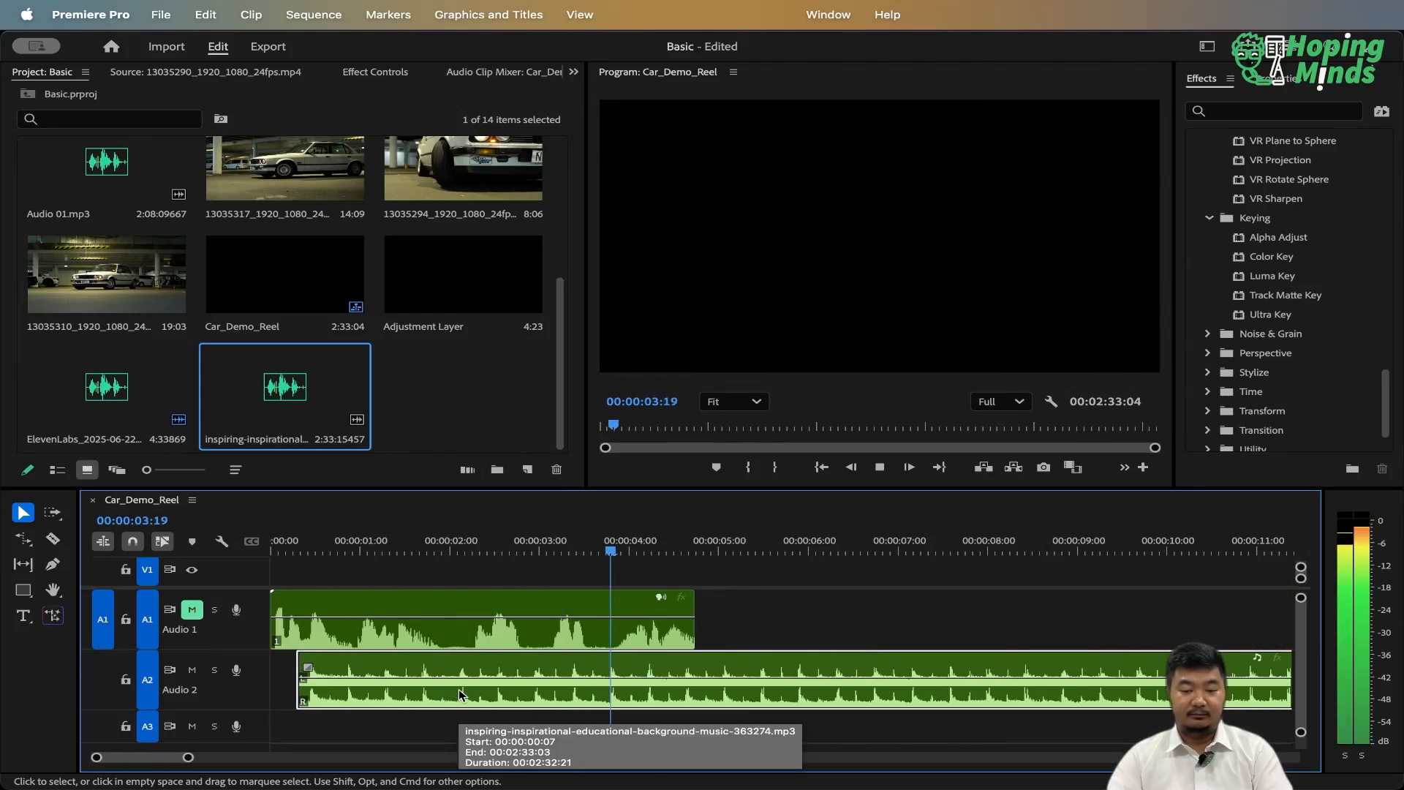
pyautogui.press('space')
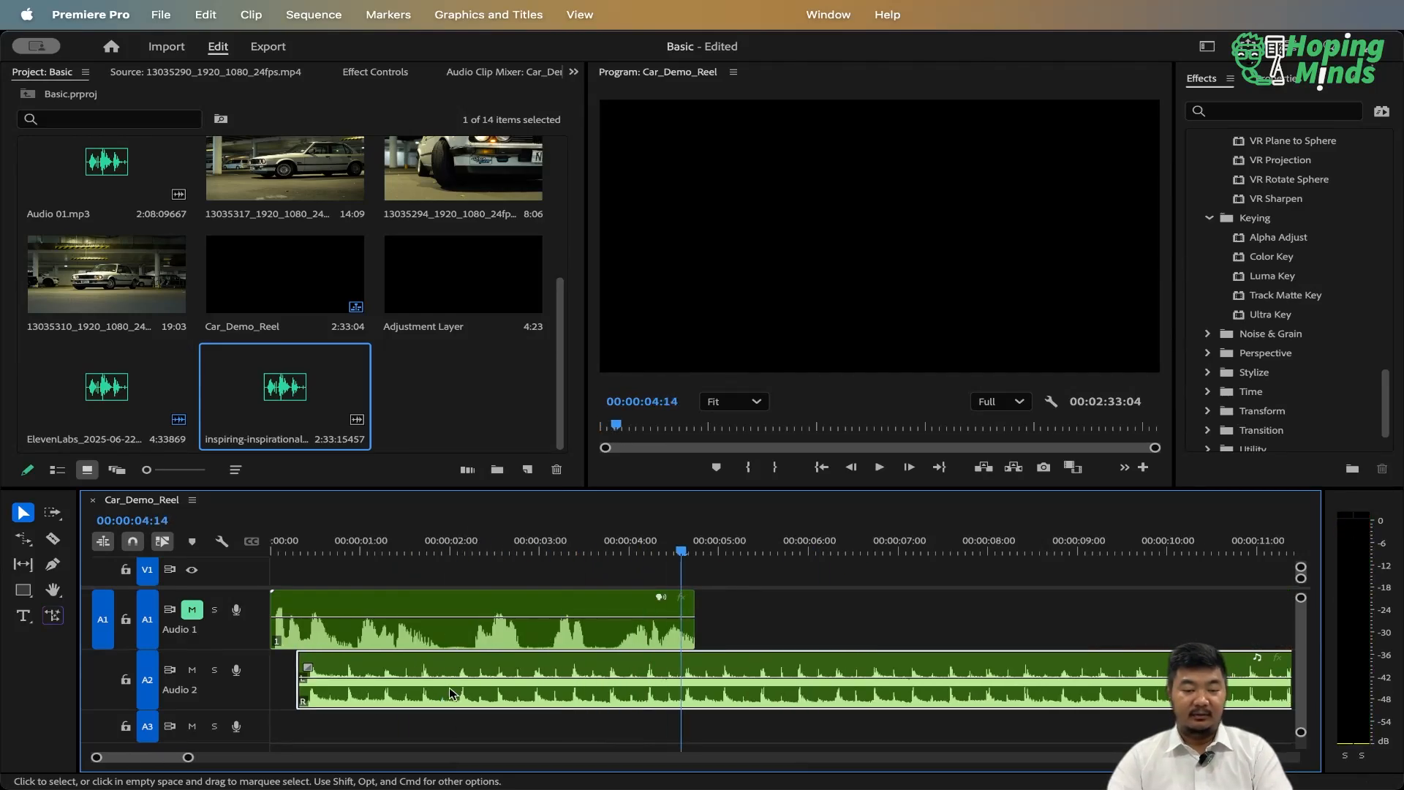
# Mute track A2, unmute track A1 and play the voice-over alone from the start of the sequence.
pyautogui.click(191, 669)
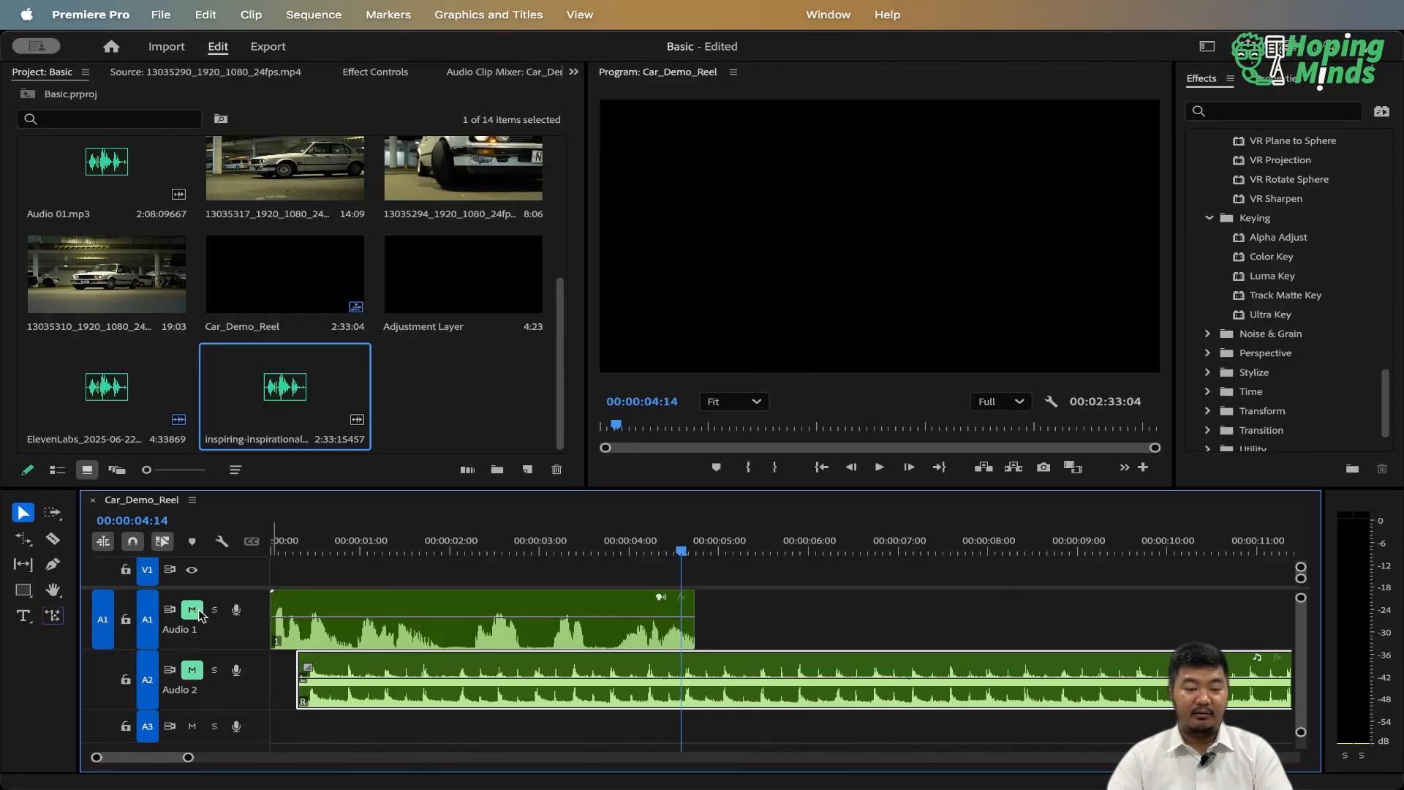
pyautogui.click(192, 610)
pyautogui.press('Home')
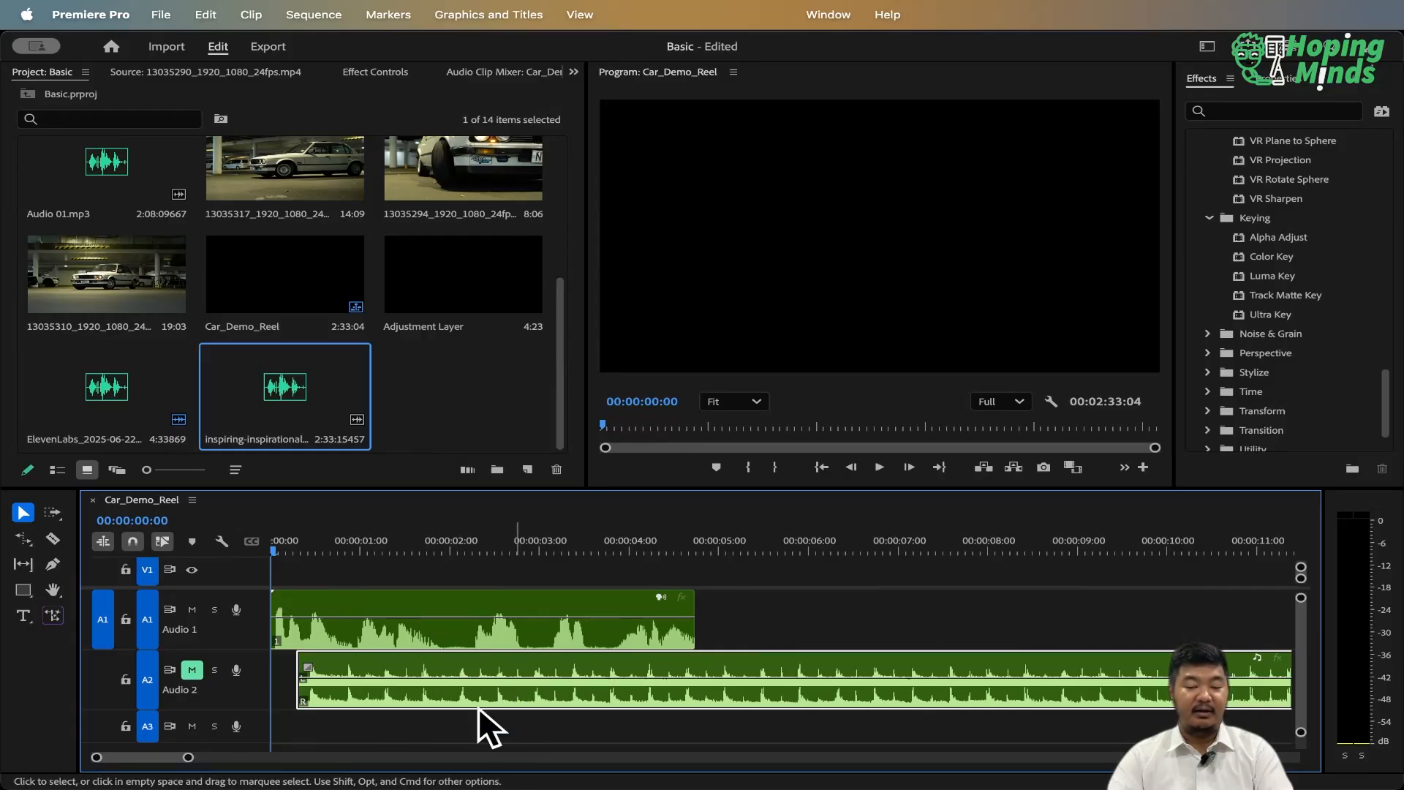
pyautogui.press('space')
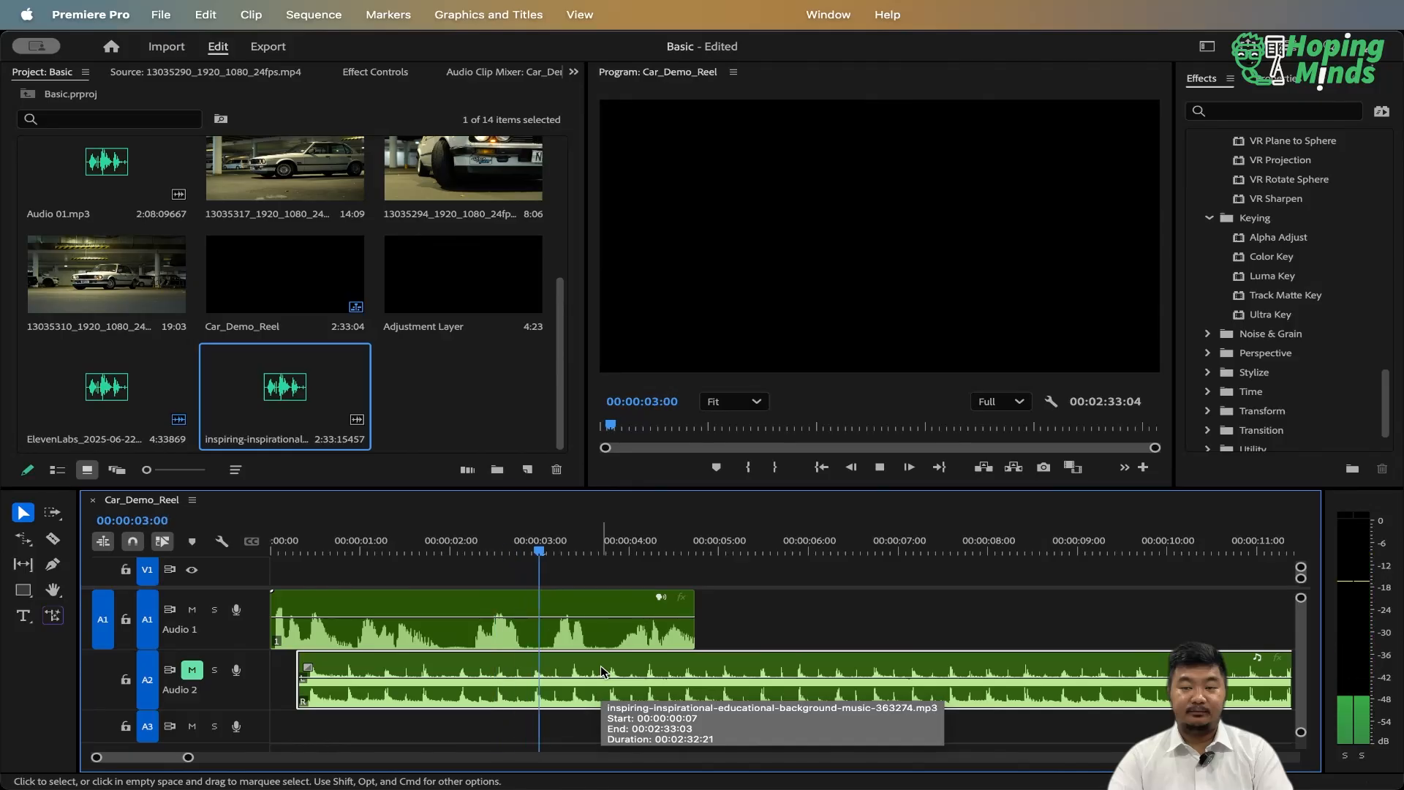
pyautogui.press('space')
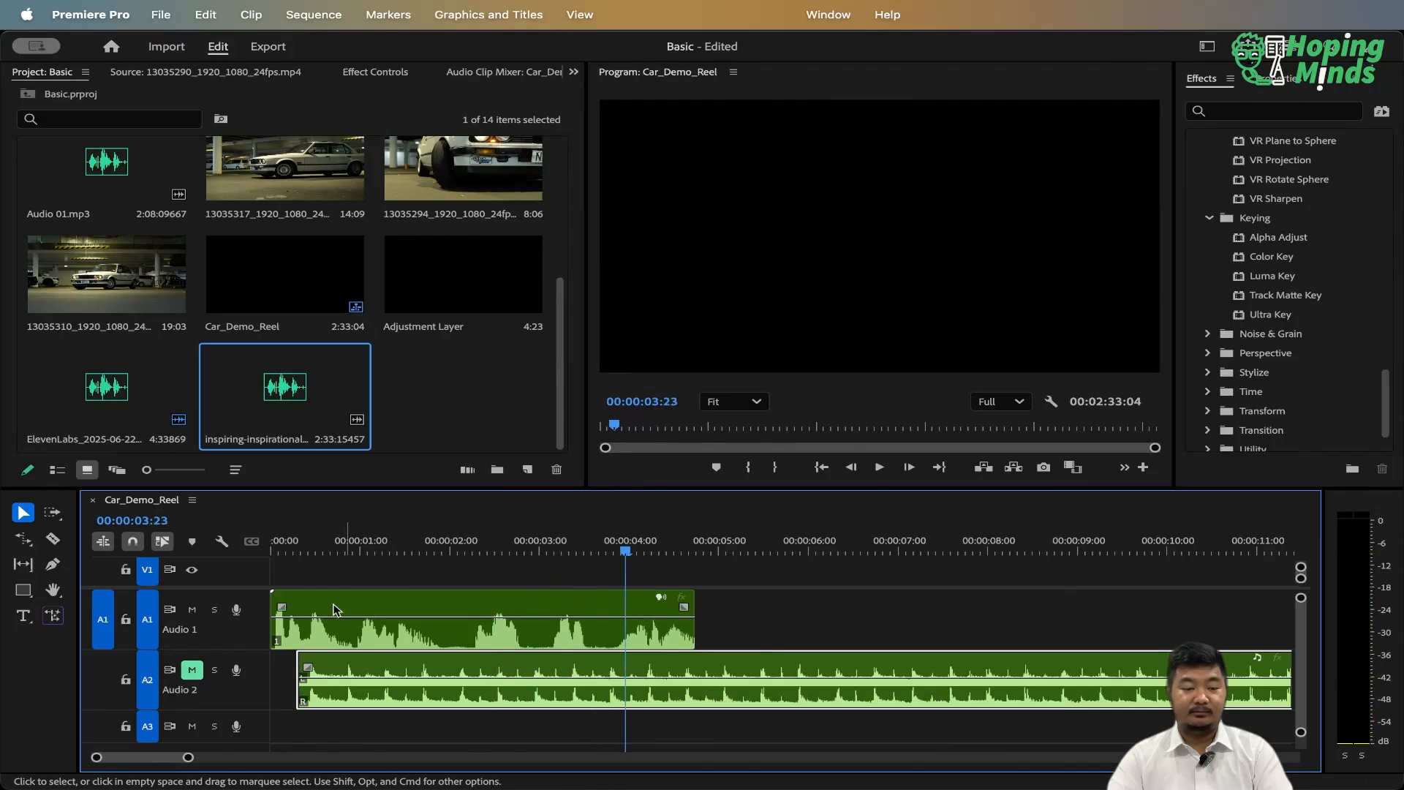
# Unmute track A2 and move the trimmed music clip to the start of the sequence.
pyautogui.click(192, 669)
pyautogui.moveTo(373, 709); pyautogui.dragTo(346, 708)
pyautogui.press('Home')
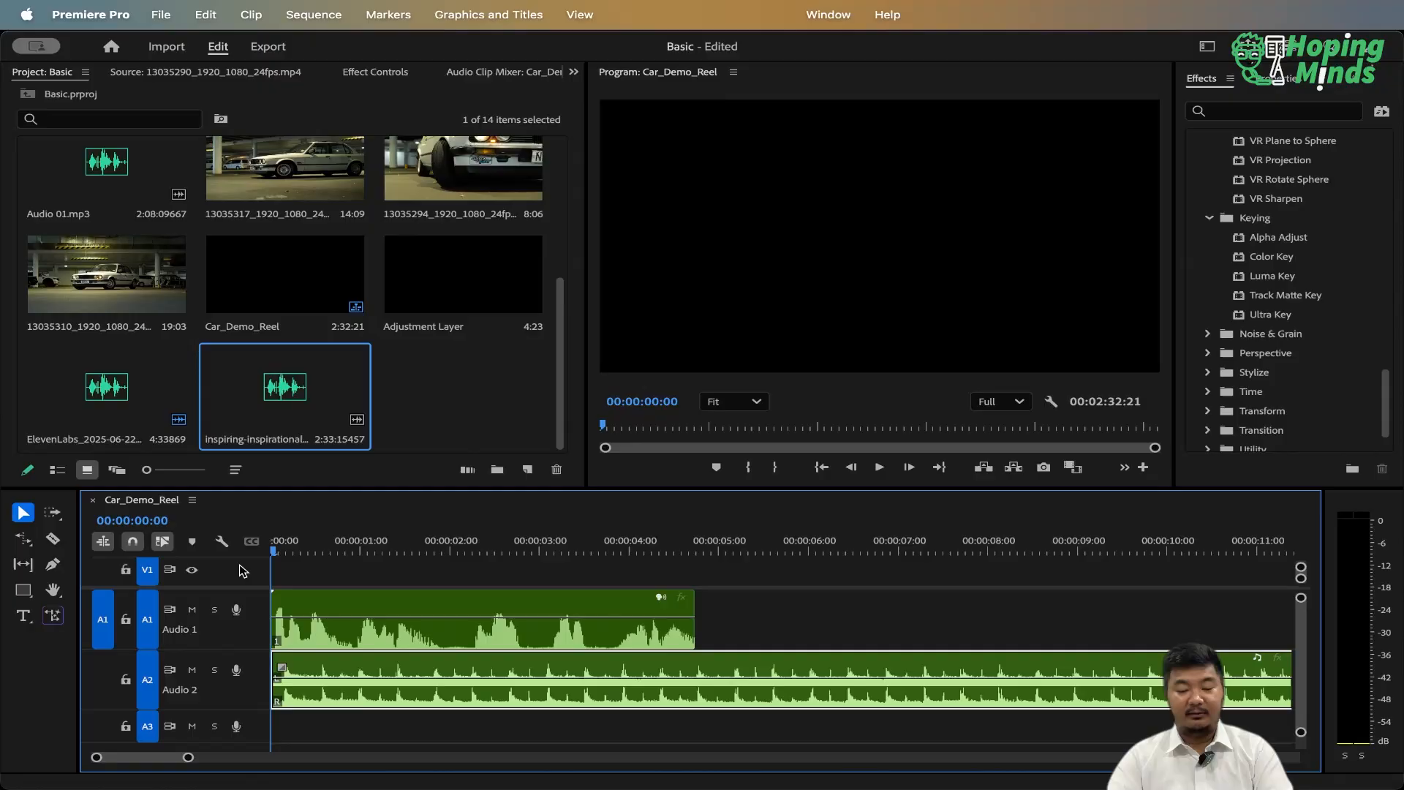
pyautogui.click(790, 627)
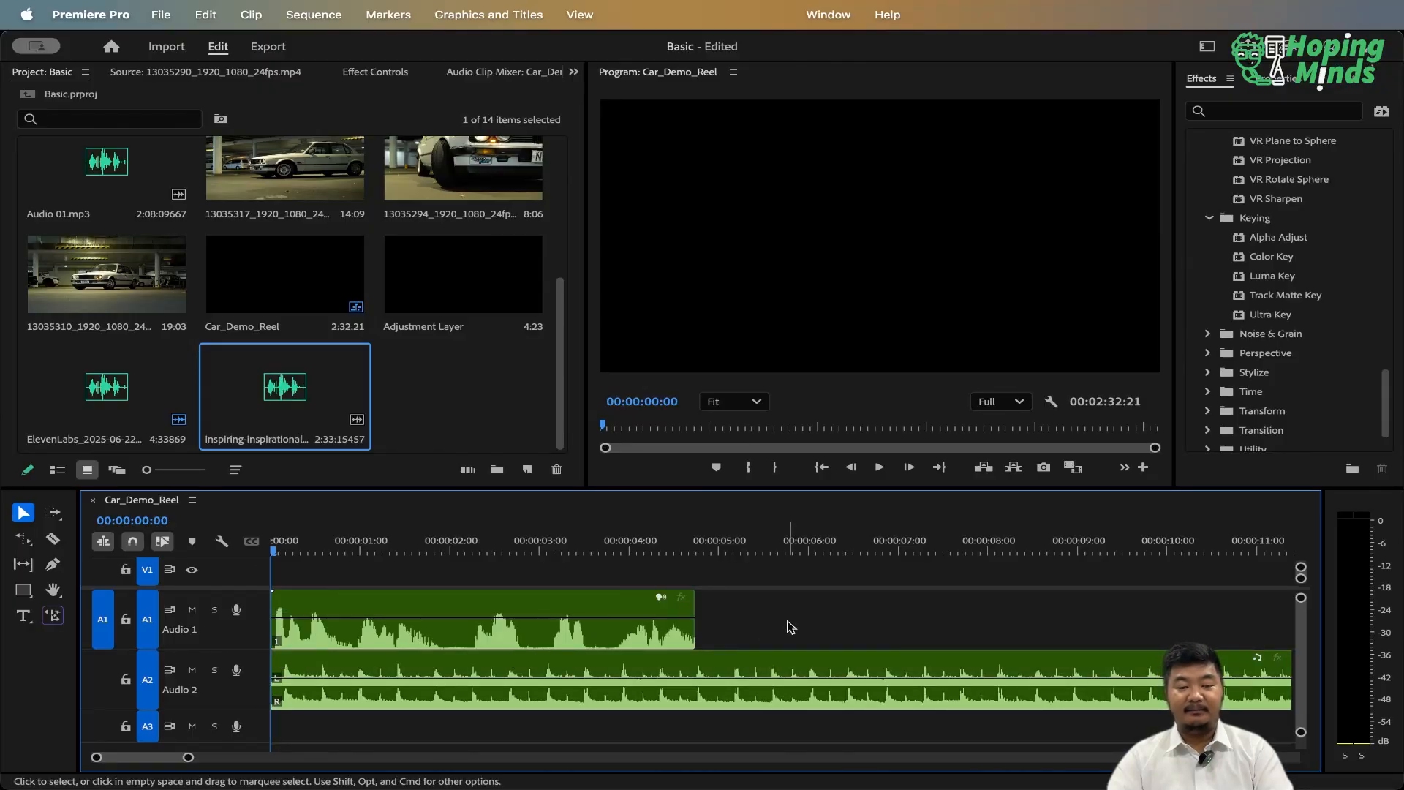
# Widen the audio meters and play both tracks from the start of the sequence to check their combined levels.
pyautogui.press('space')
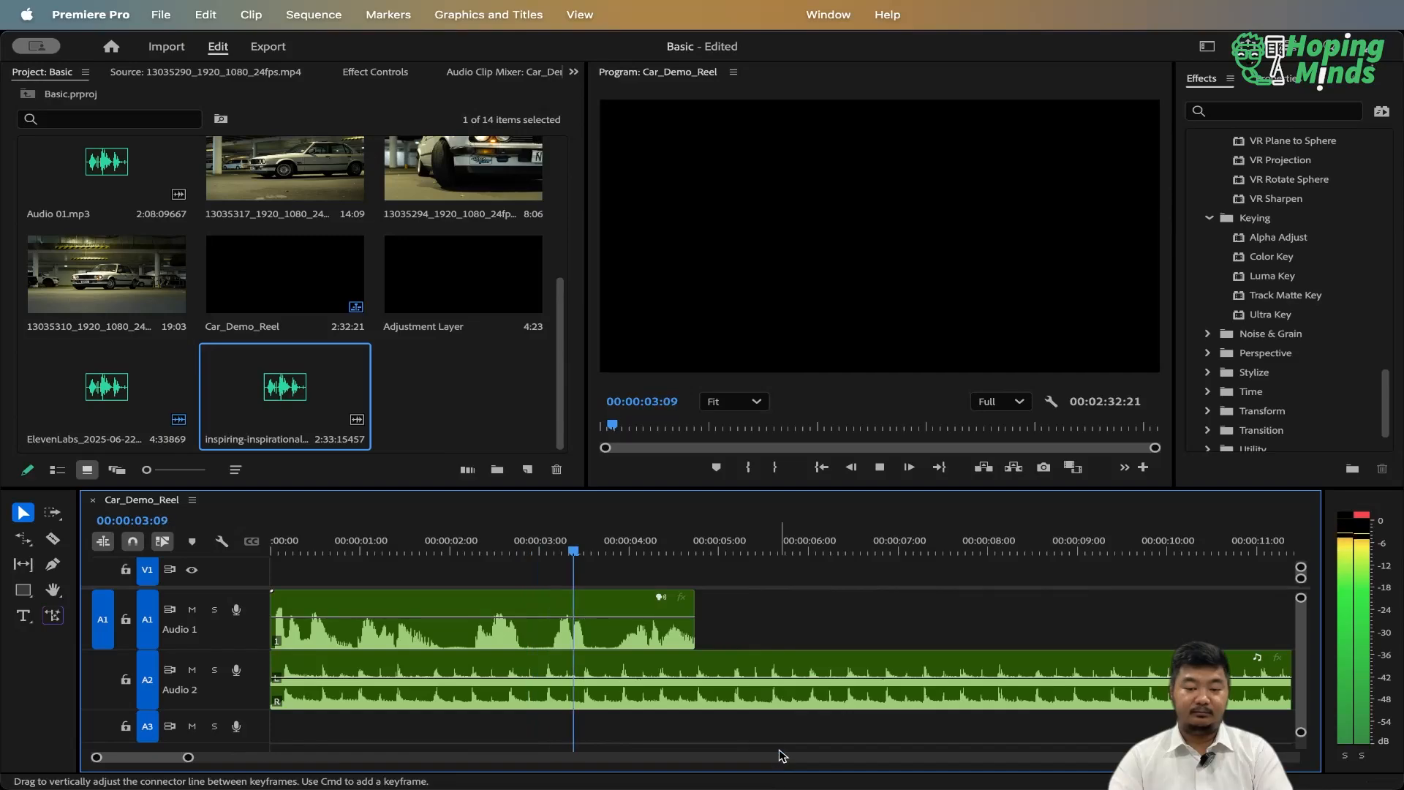
pyautogui.press('space')
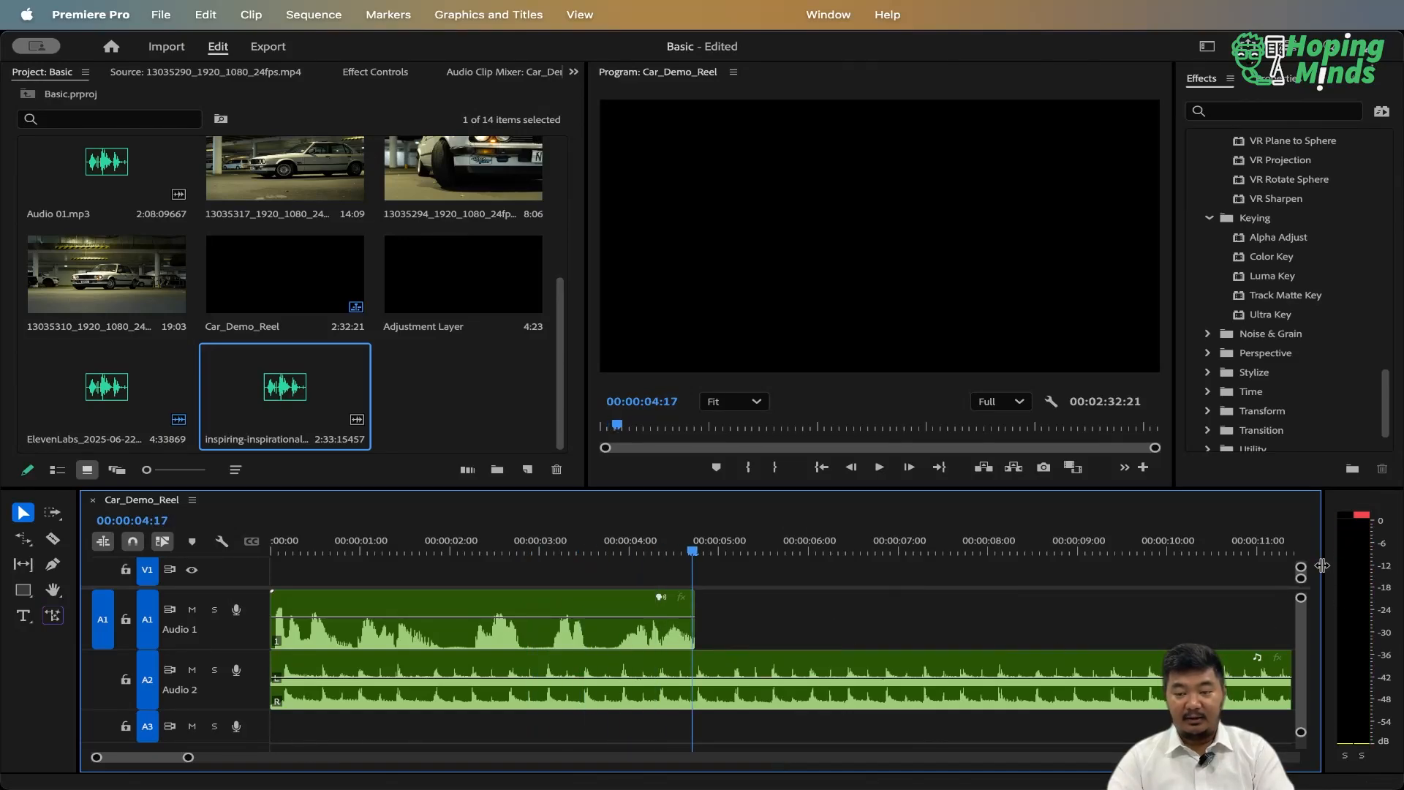
pyautogui.moveTo(1321, 565); pyautogui.dragTo(1287, 565)
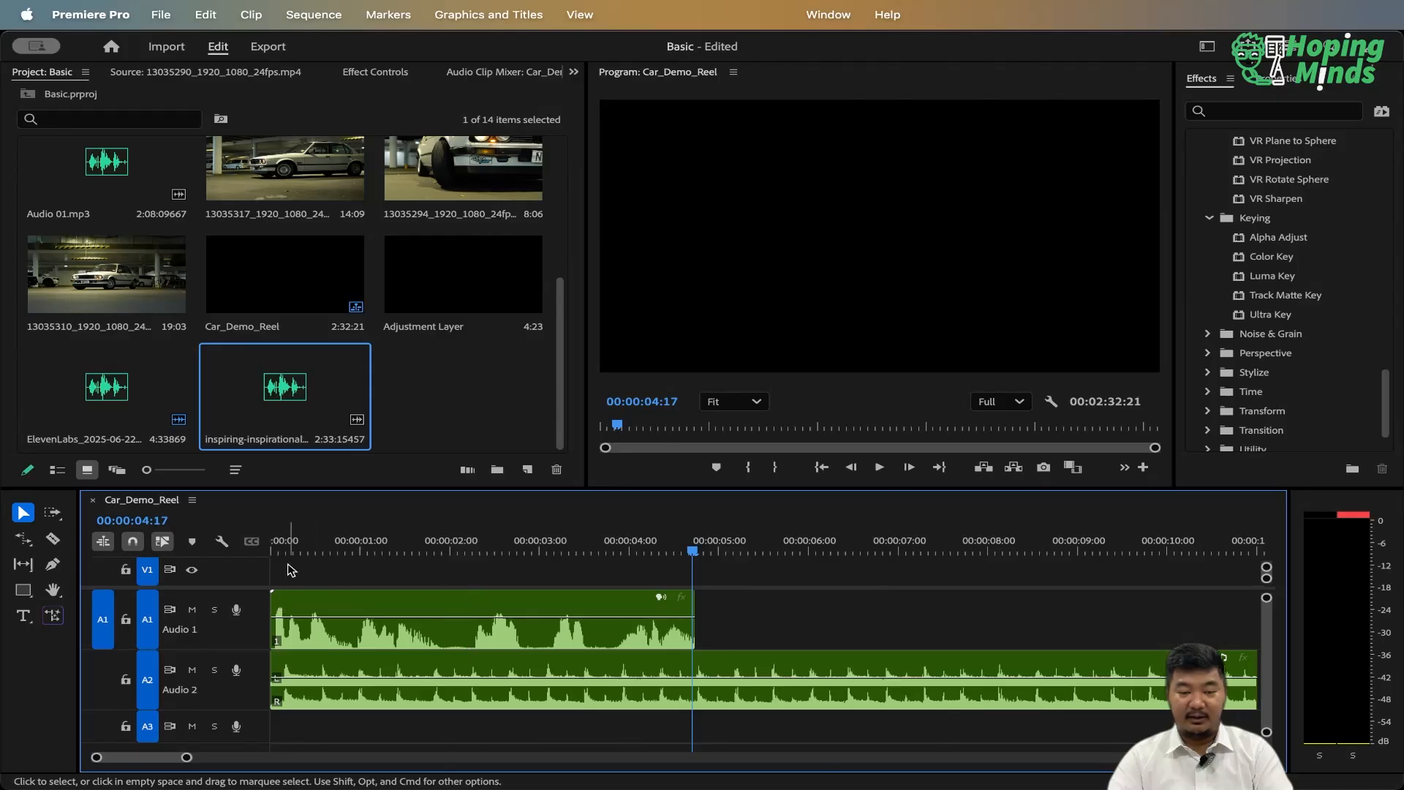
pyautogui.press('Home')
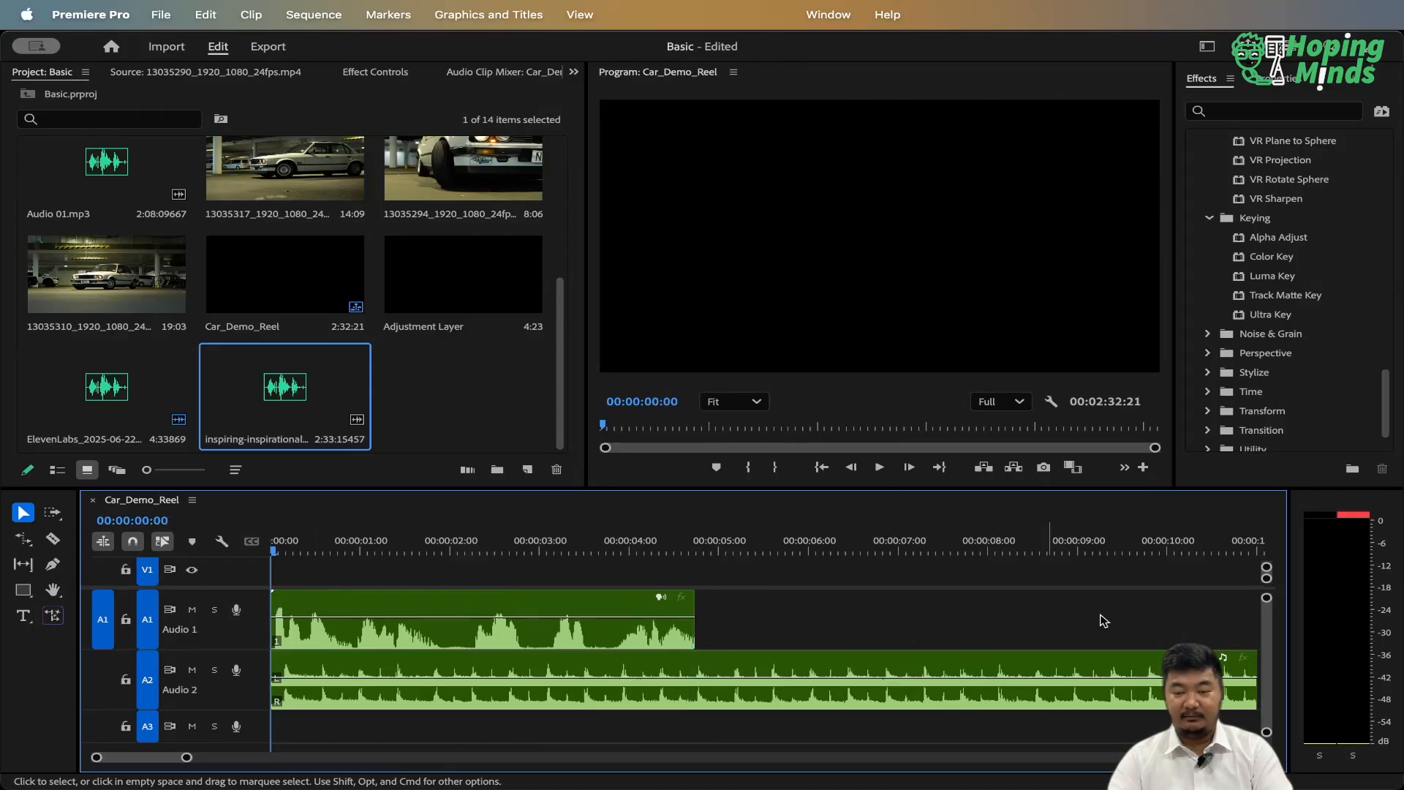
pyautogui.press('space')
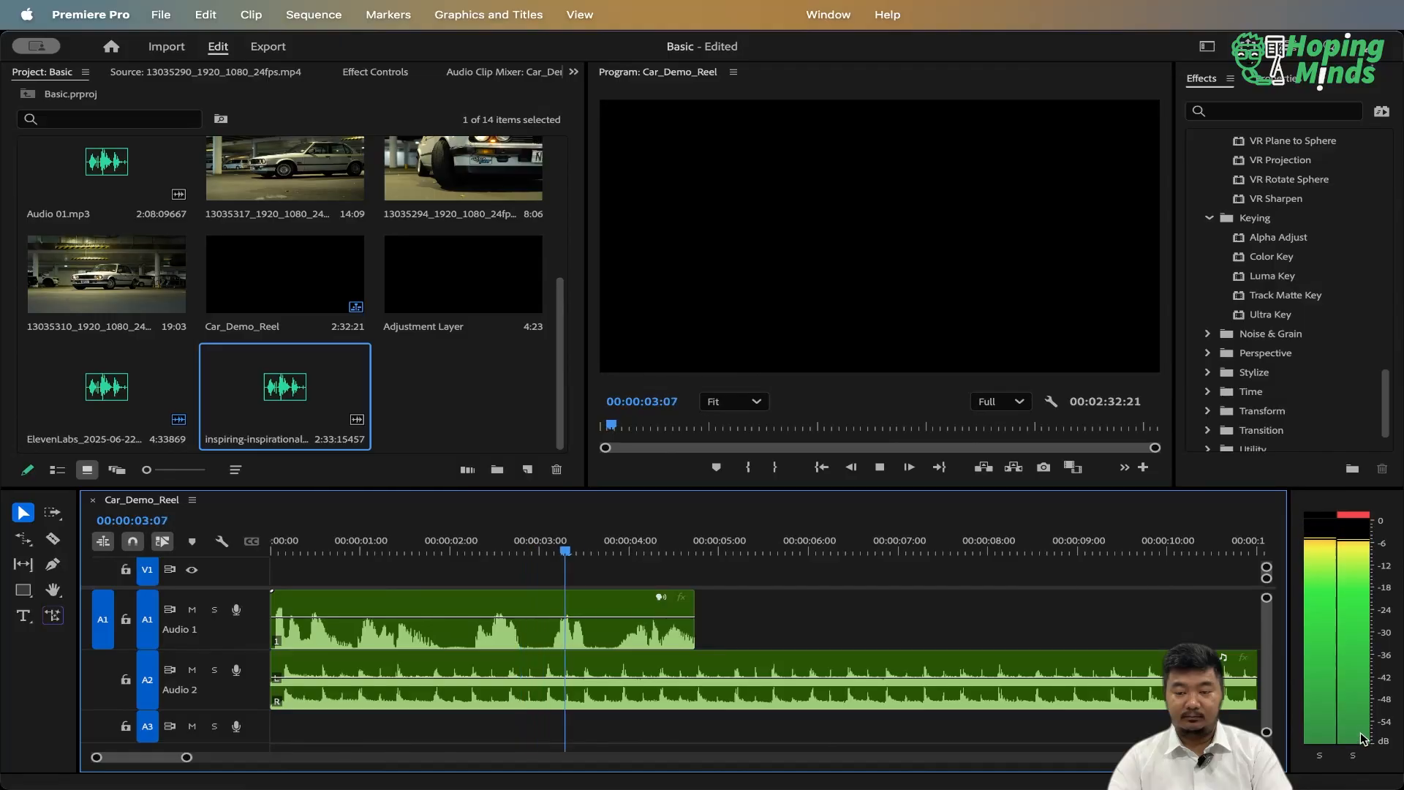
pyautogui.press('space')
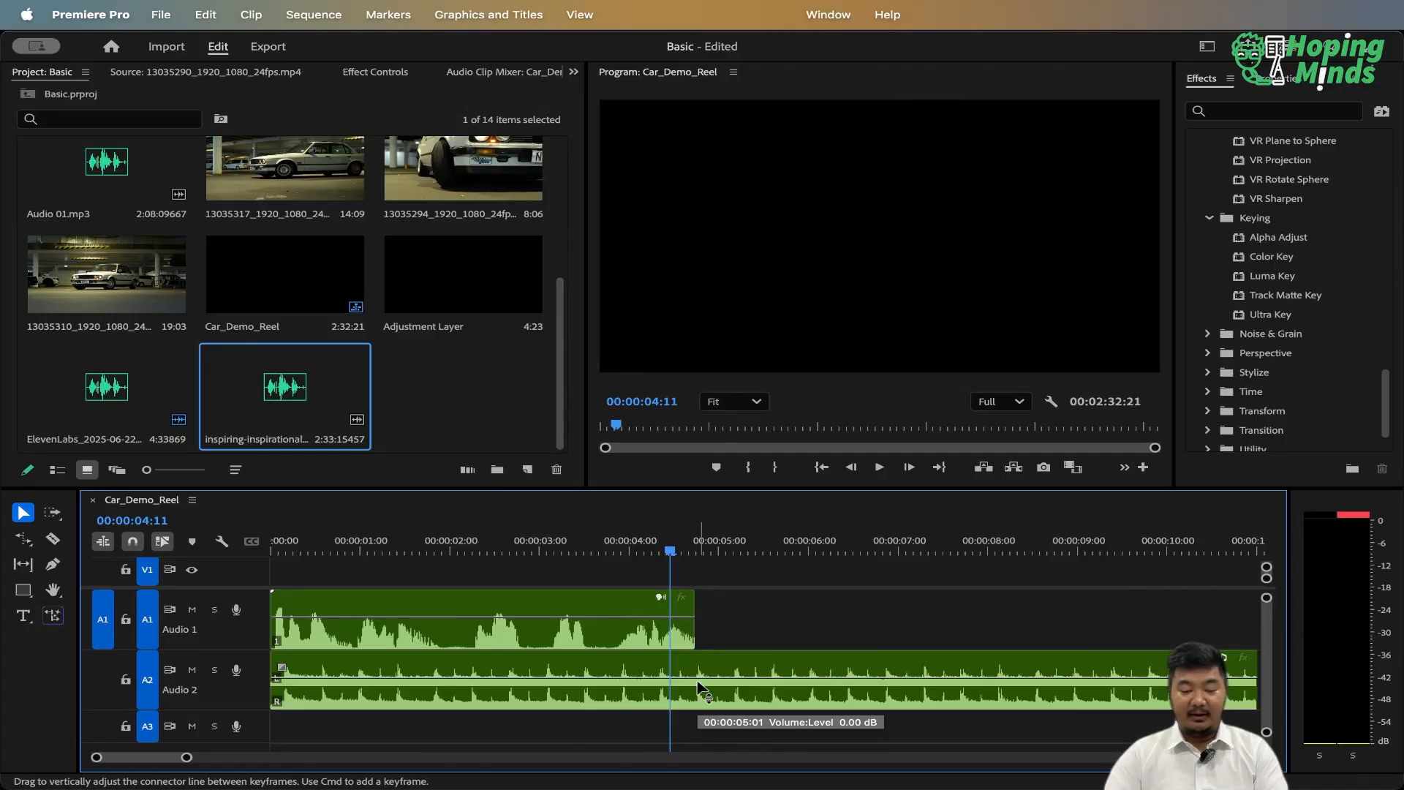
pyautogui.press('Home')
pyautogui.press('space')
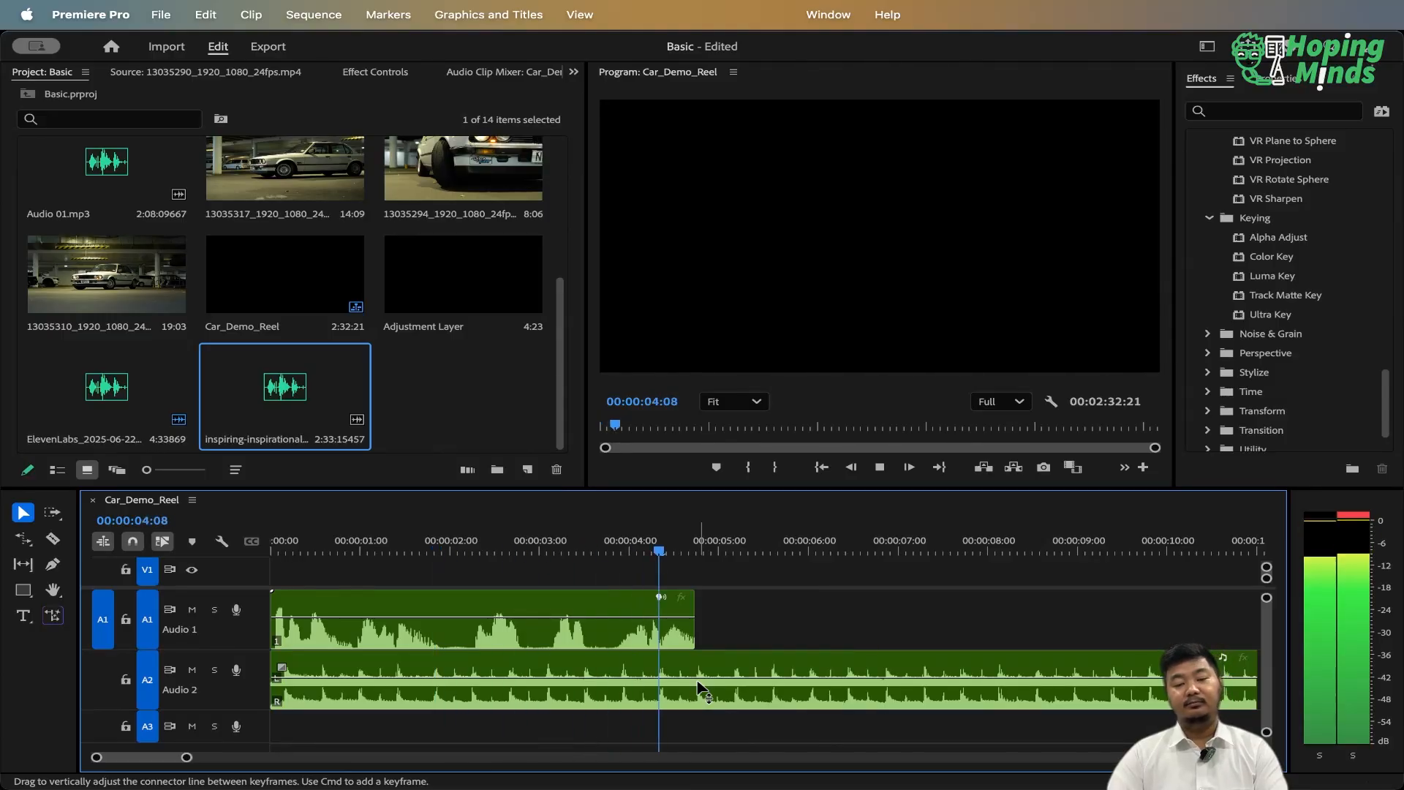
pyautogui.press('space')
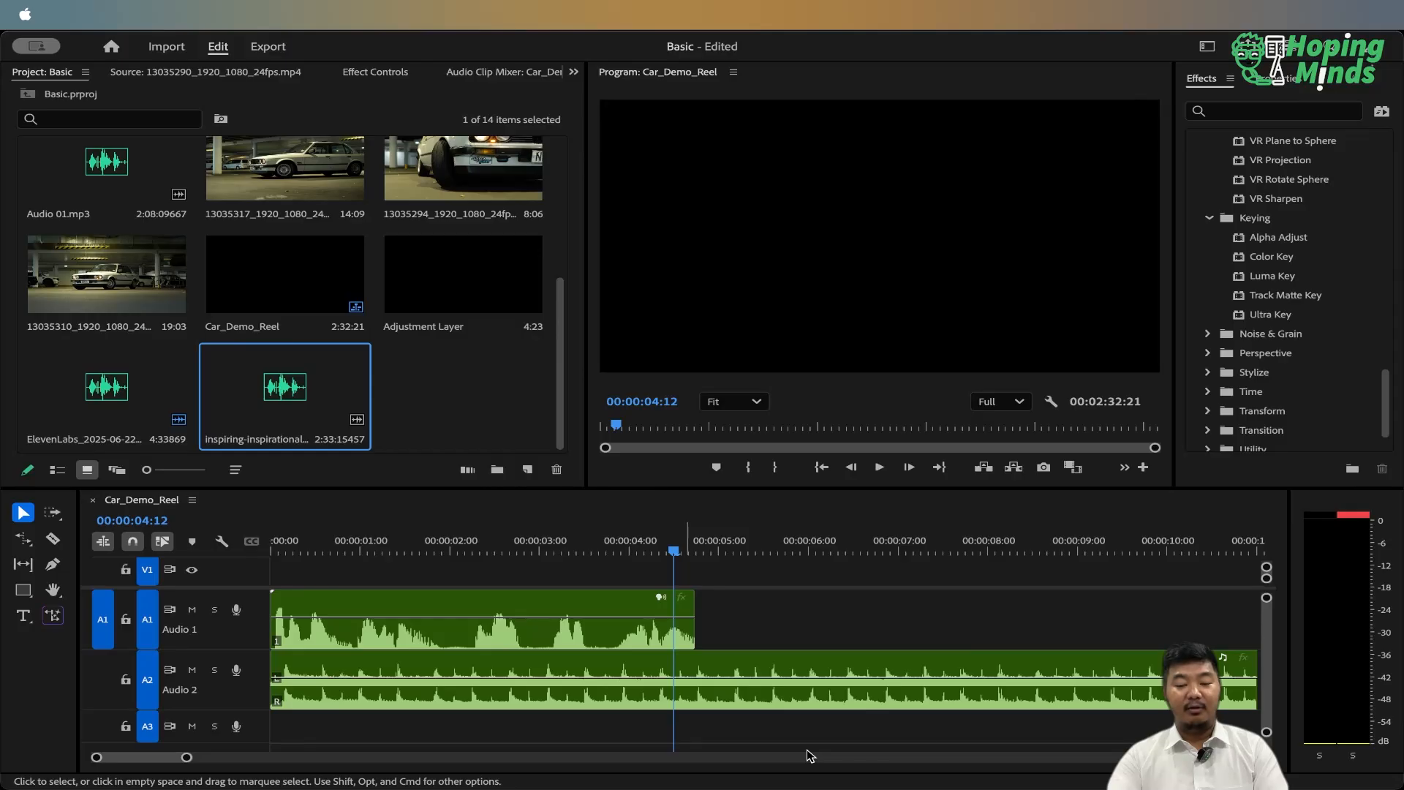
# Show the effect controls of the music clip on A2 and expand its Channel Volume and Panner settings.
pyautogui.click(762, 744)
pyautogui.click(658, 686)
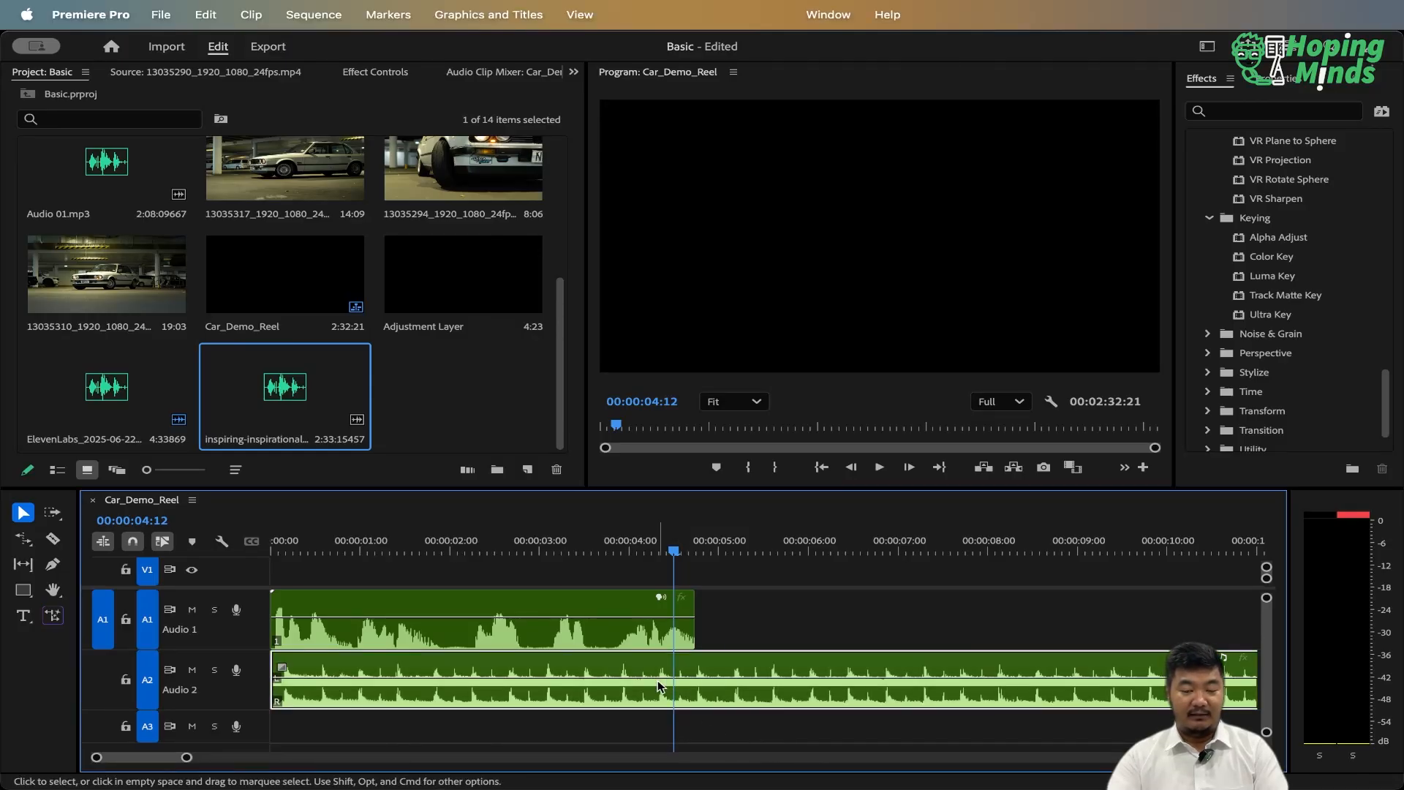
pyautogui.click(406, 73)
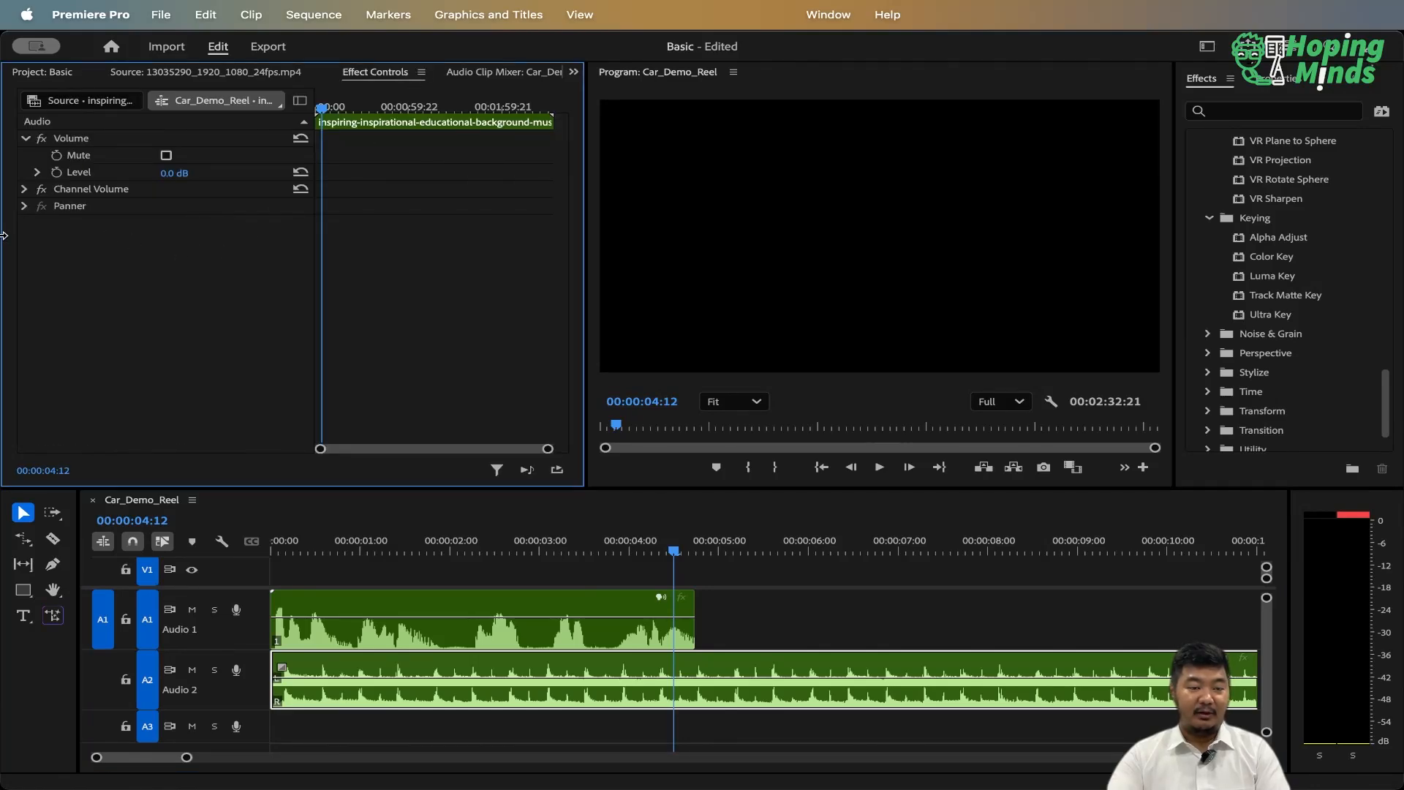
pyautogui.click(23, 191)
pyautogui.click(27, 259)
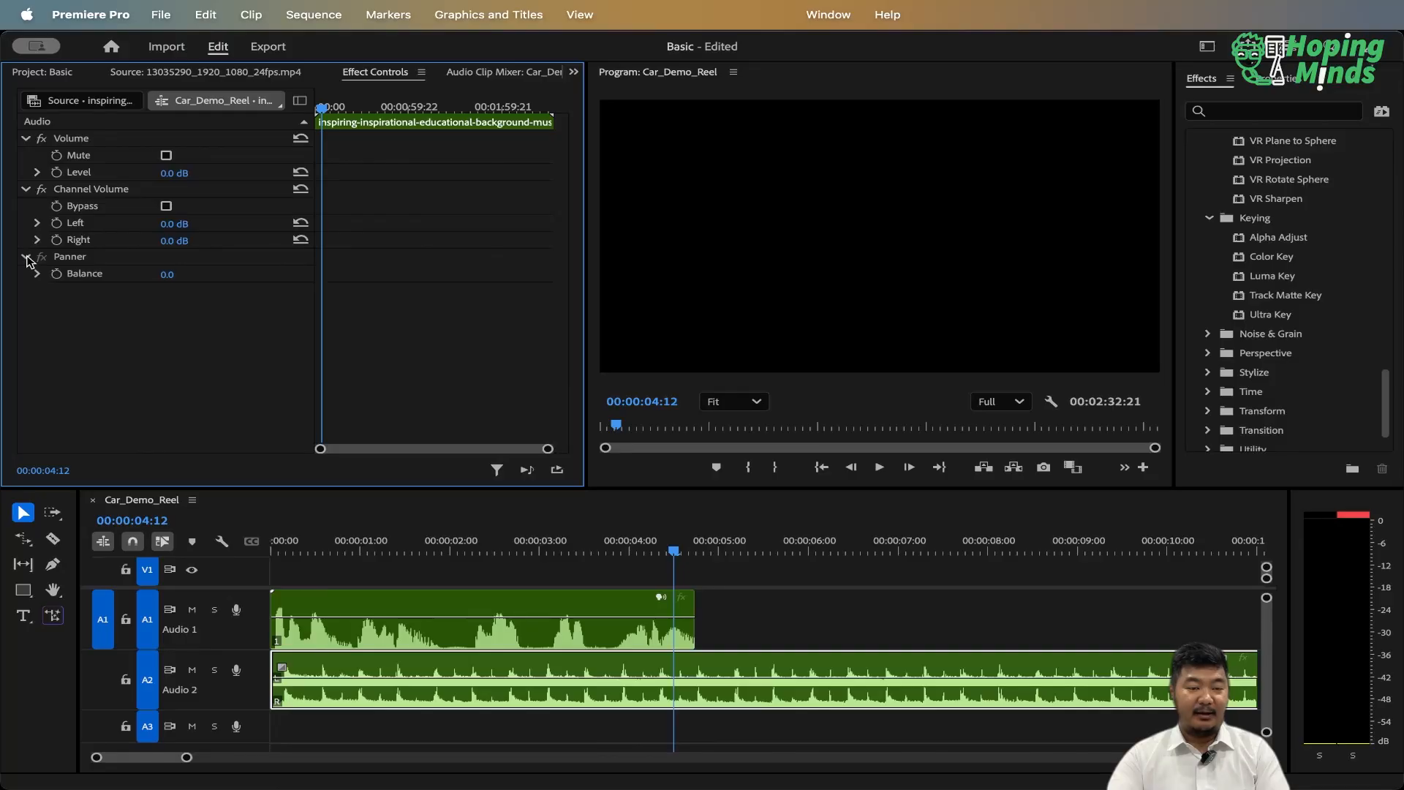
# Compare the audio effect controls of the voice-over clip on A1 with those of the music clip on A2.
pyautogui.click(687, 682)
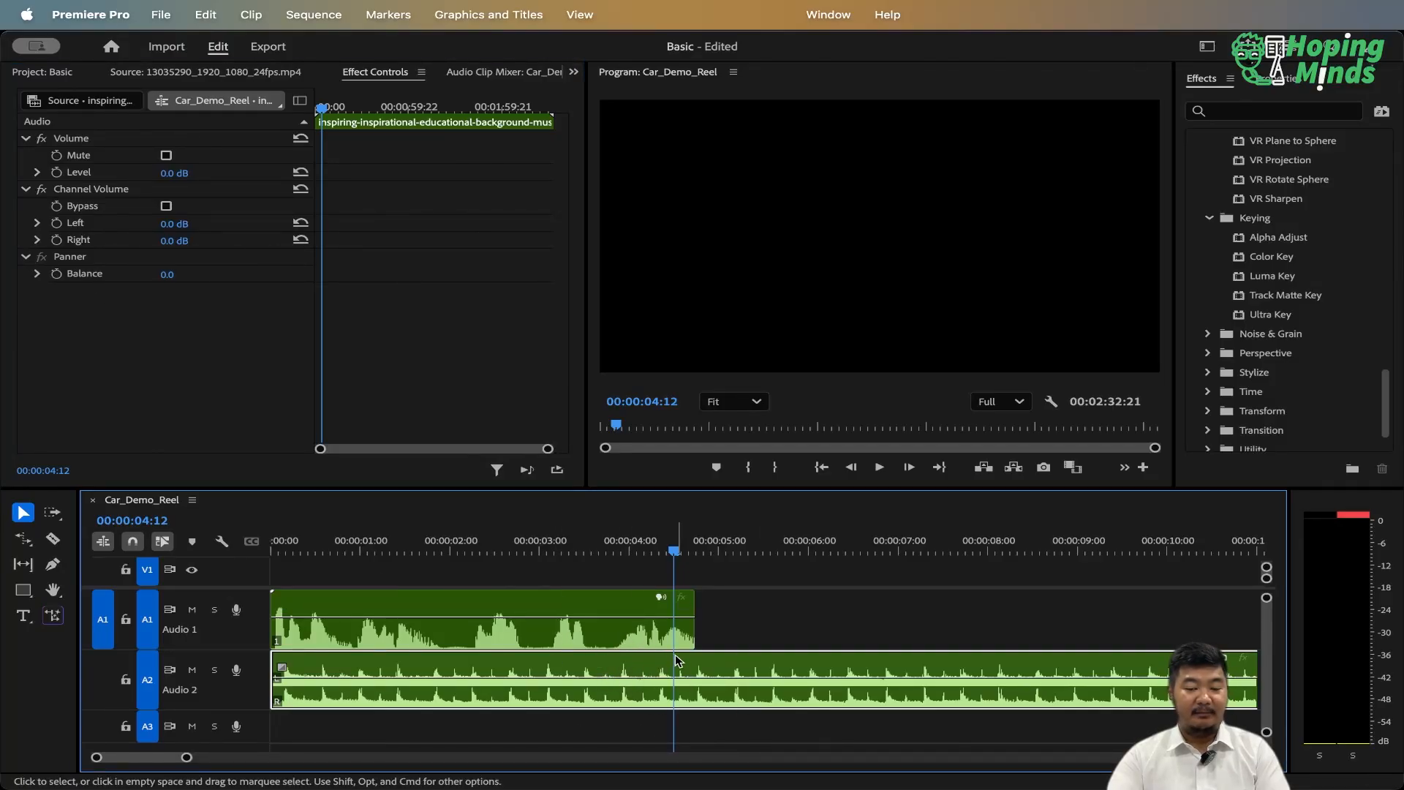
pyautogui.click(623, 601)
pyautogui.click(661, 689)
pyautogui.click(627, 642)
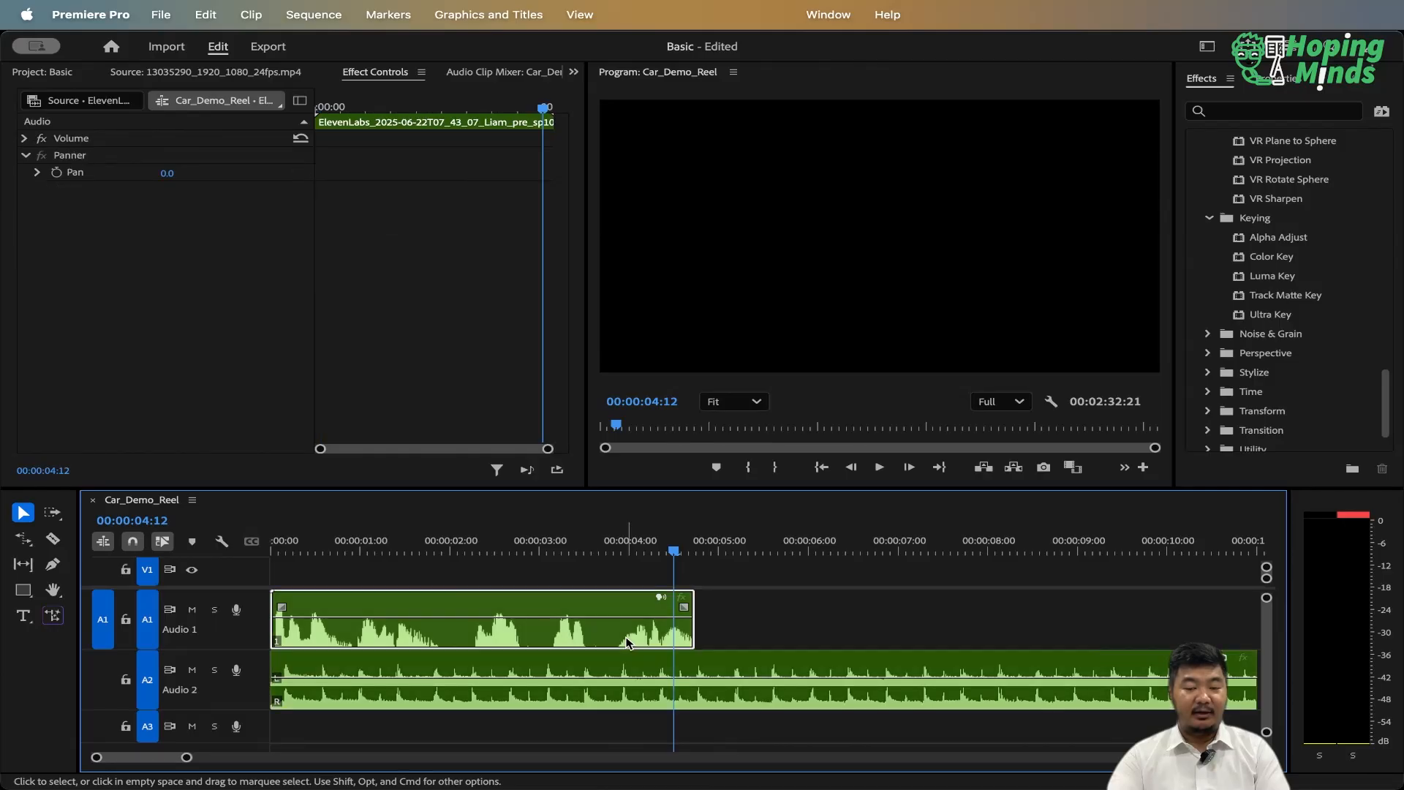
pyautogui.click(625, 699)
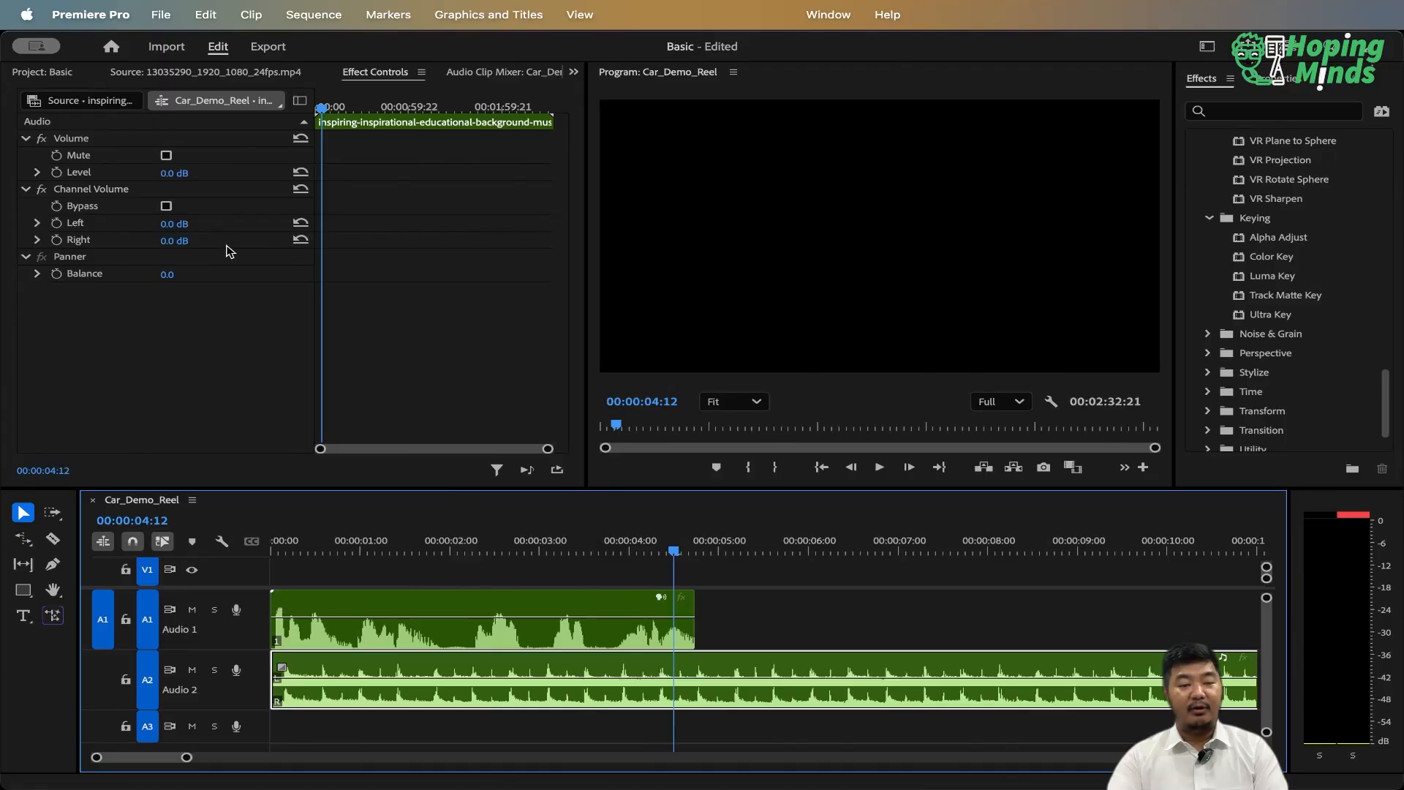
# Expand the Level slider under Volume for the music clip on track A2.
pyautogui.click(113, 142)
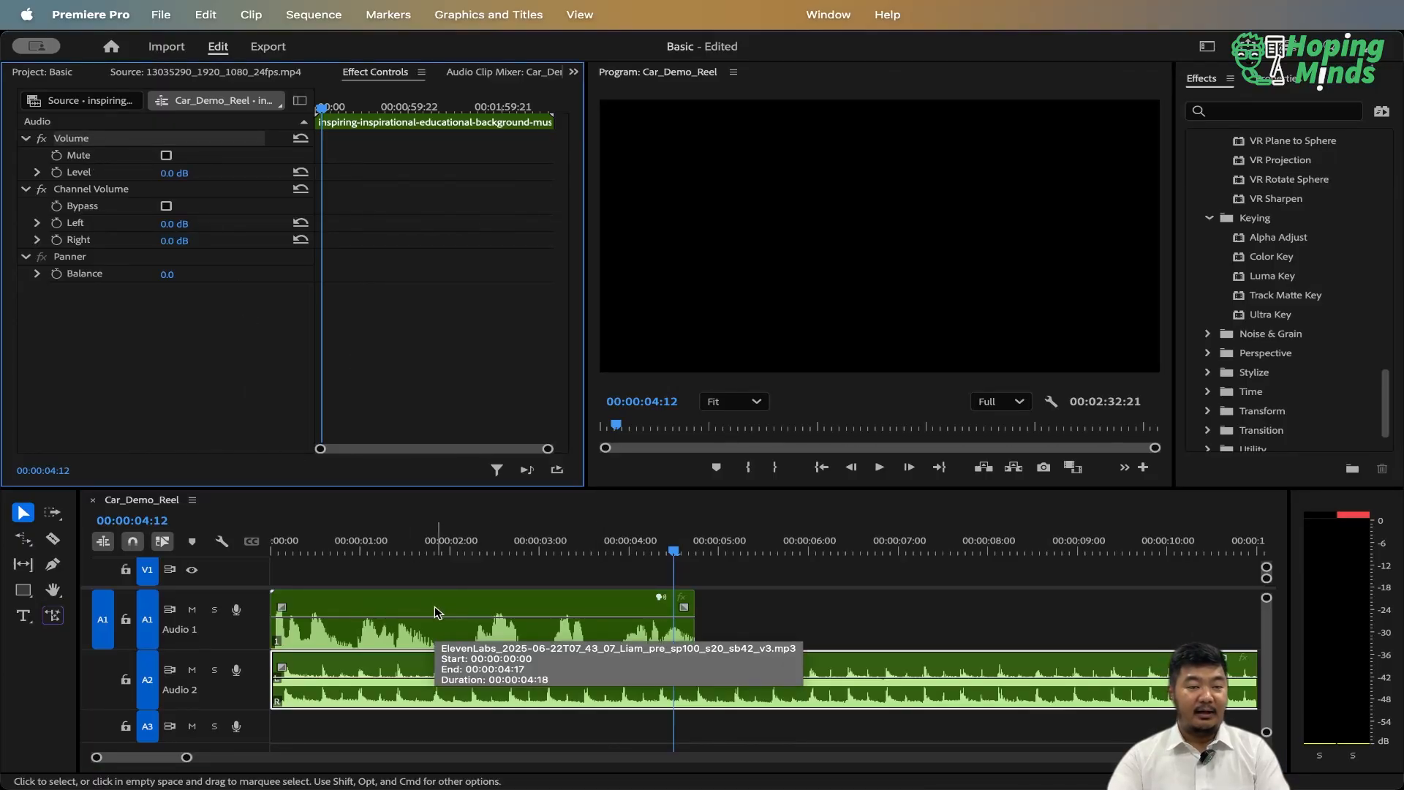
pyautogui.click(86, 174)
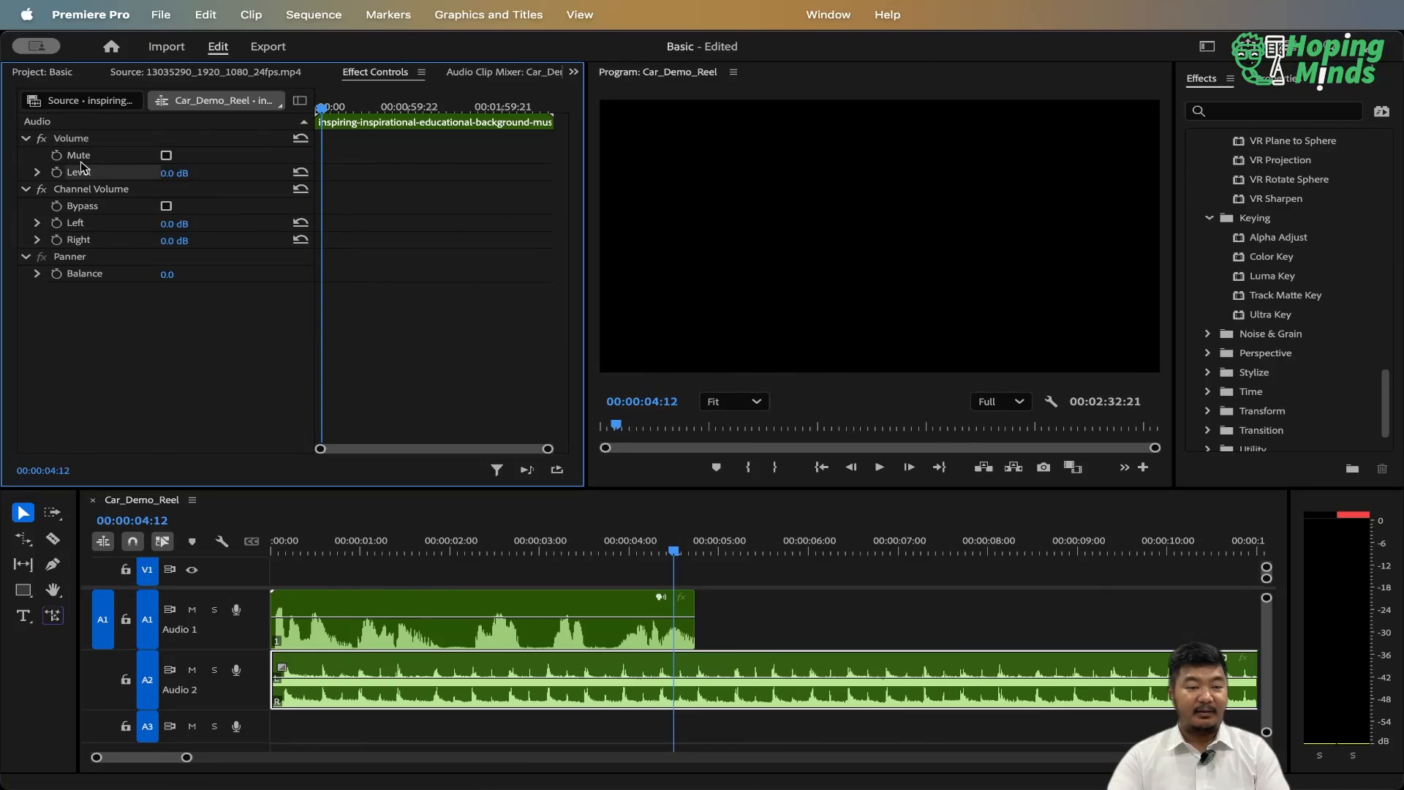
pyautogui.click(430, 689)
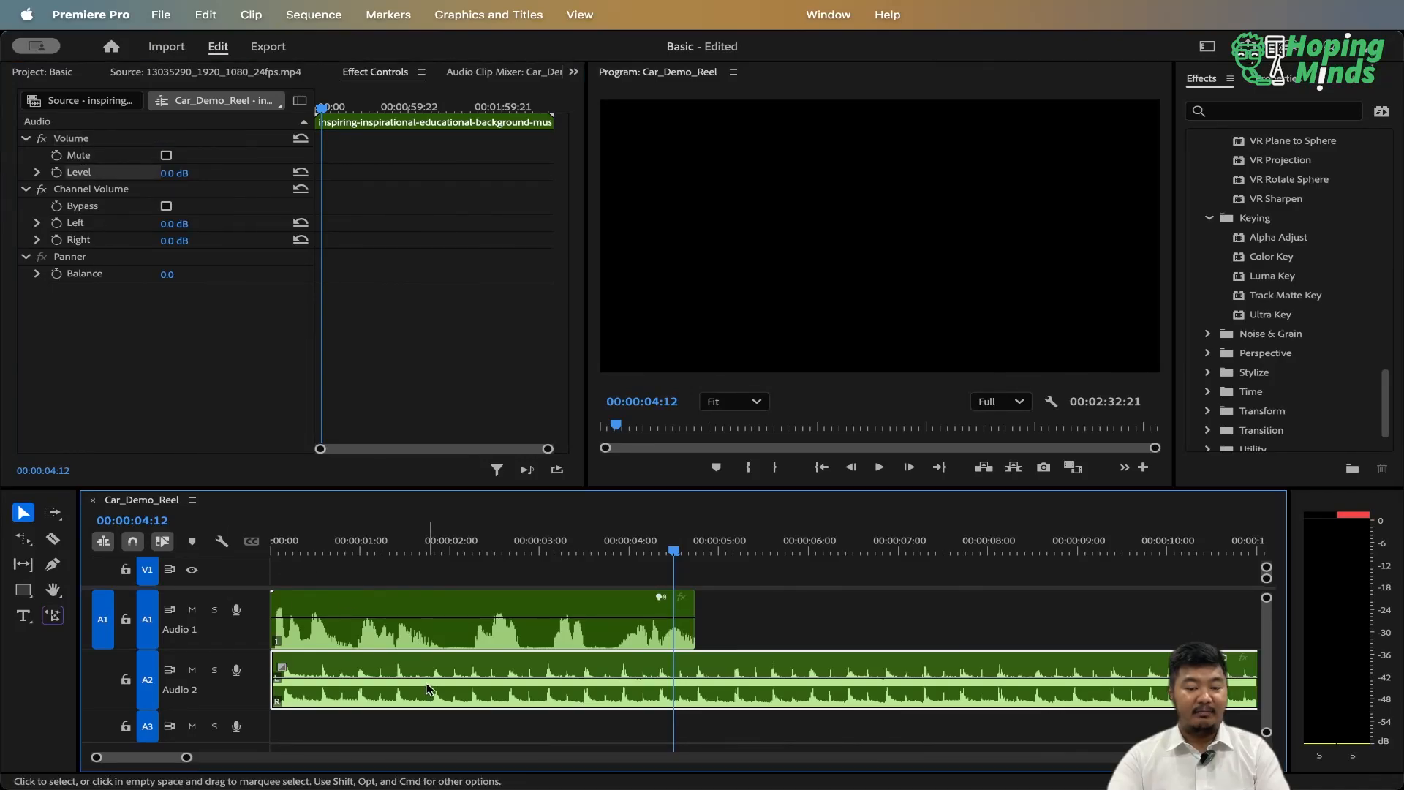
pyautogui.click(37, 173)
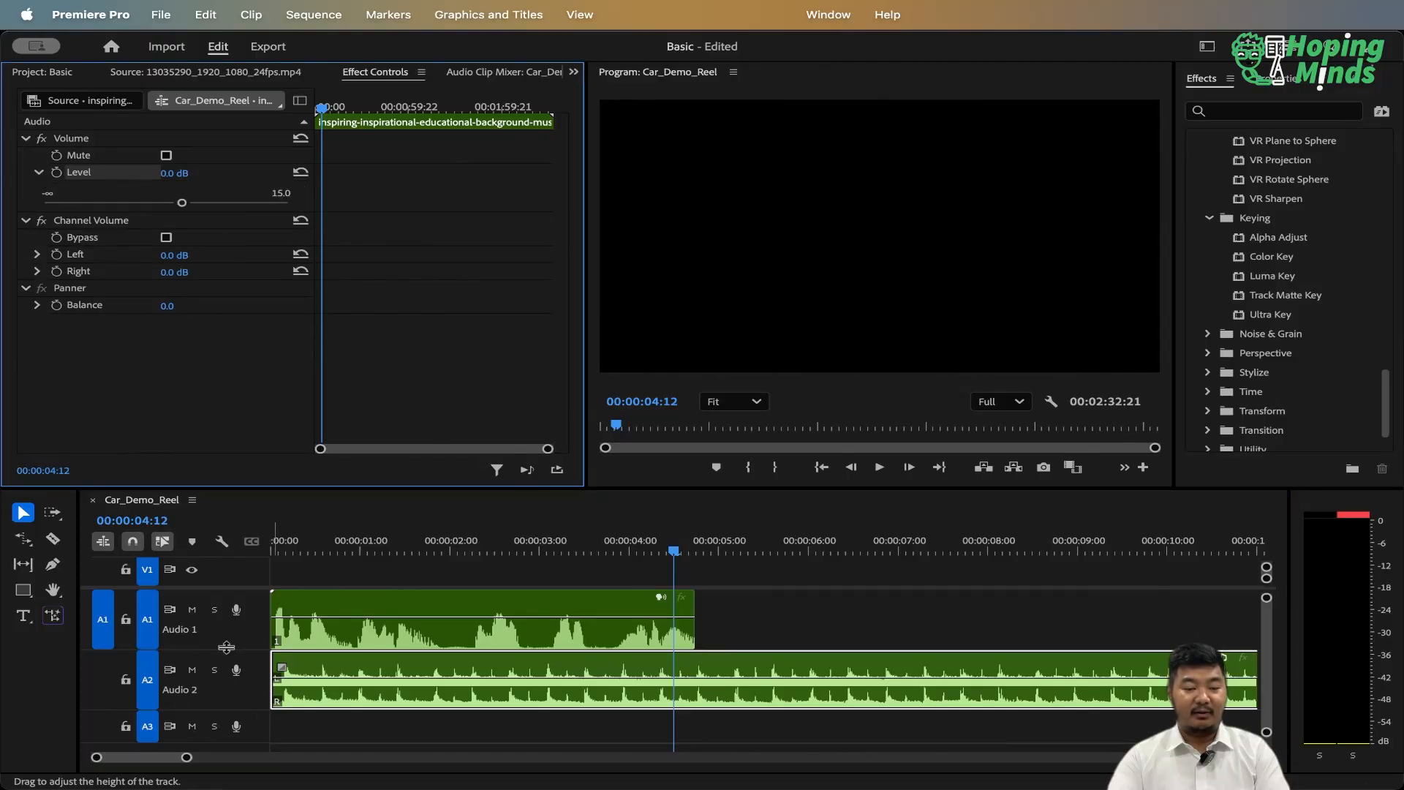
# Mute the voice-over track A1 and play the sequence from the start to check the level of the music alone.
pyautogui.click(193, 610)
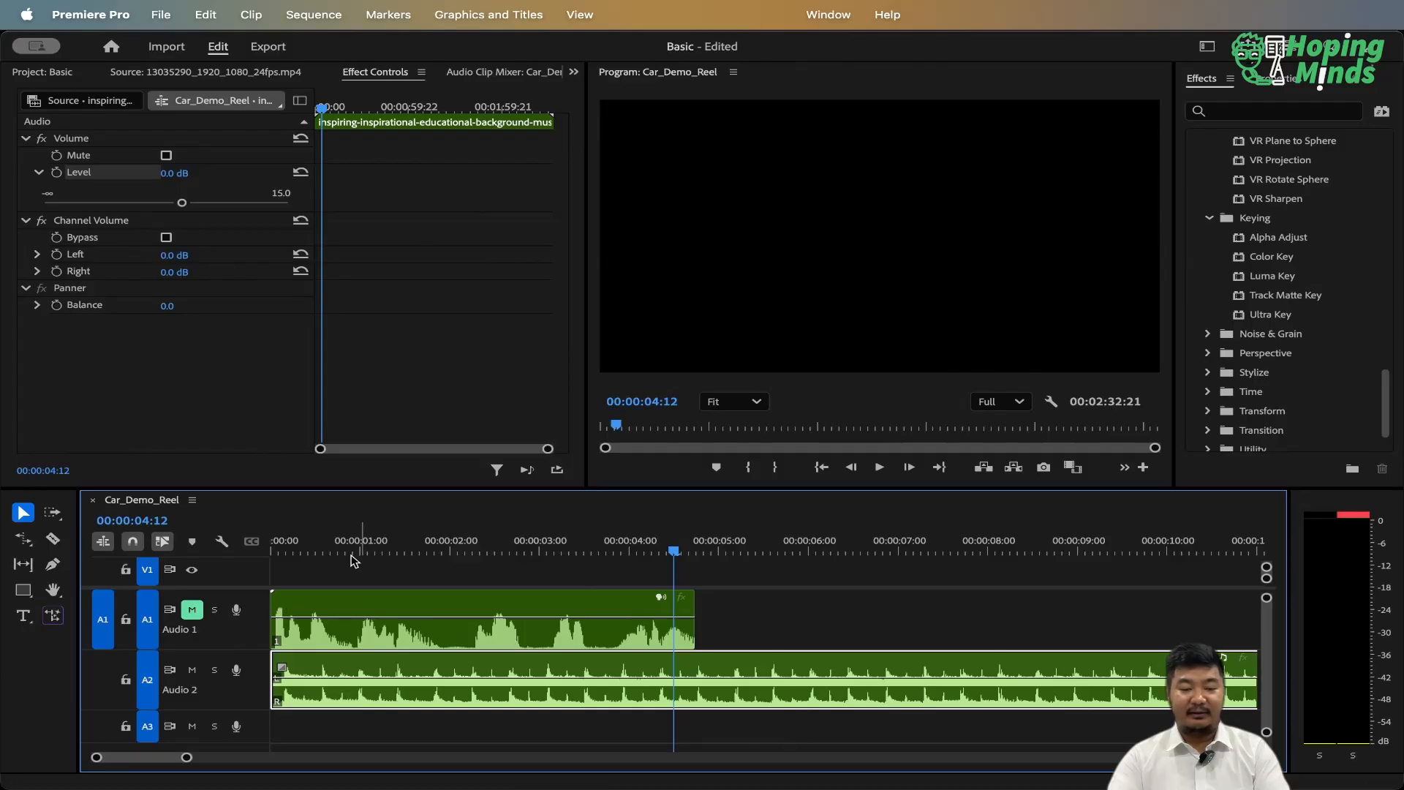
pyautogui.press('Home')
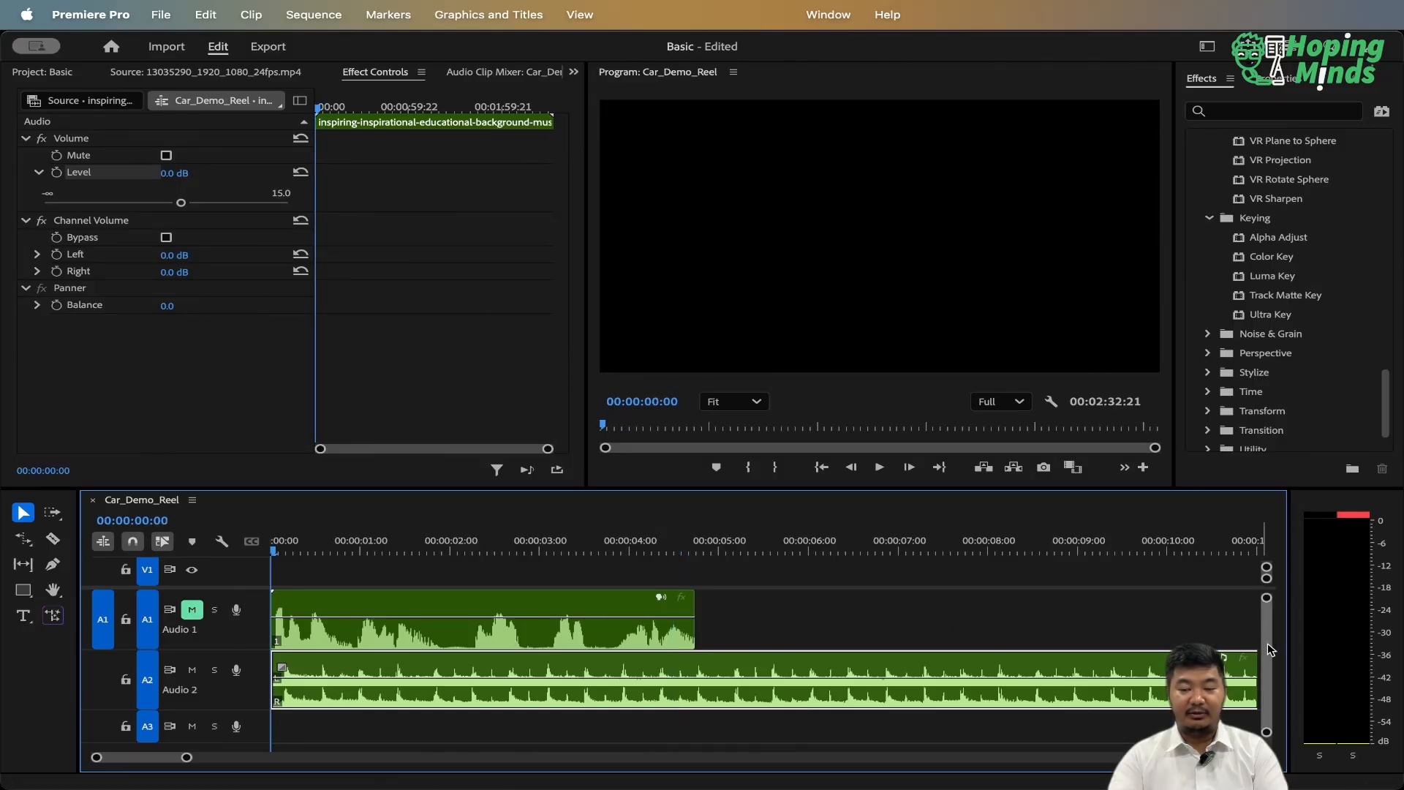
pyautogui.press('space')
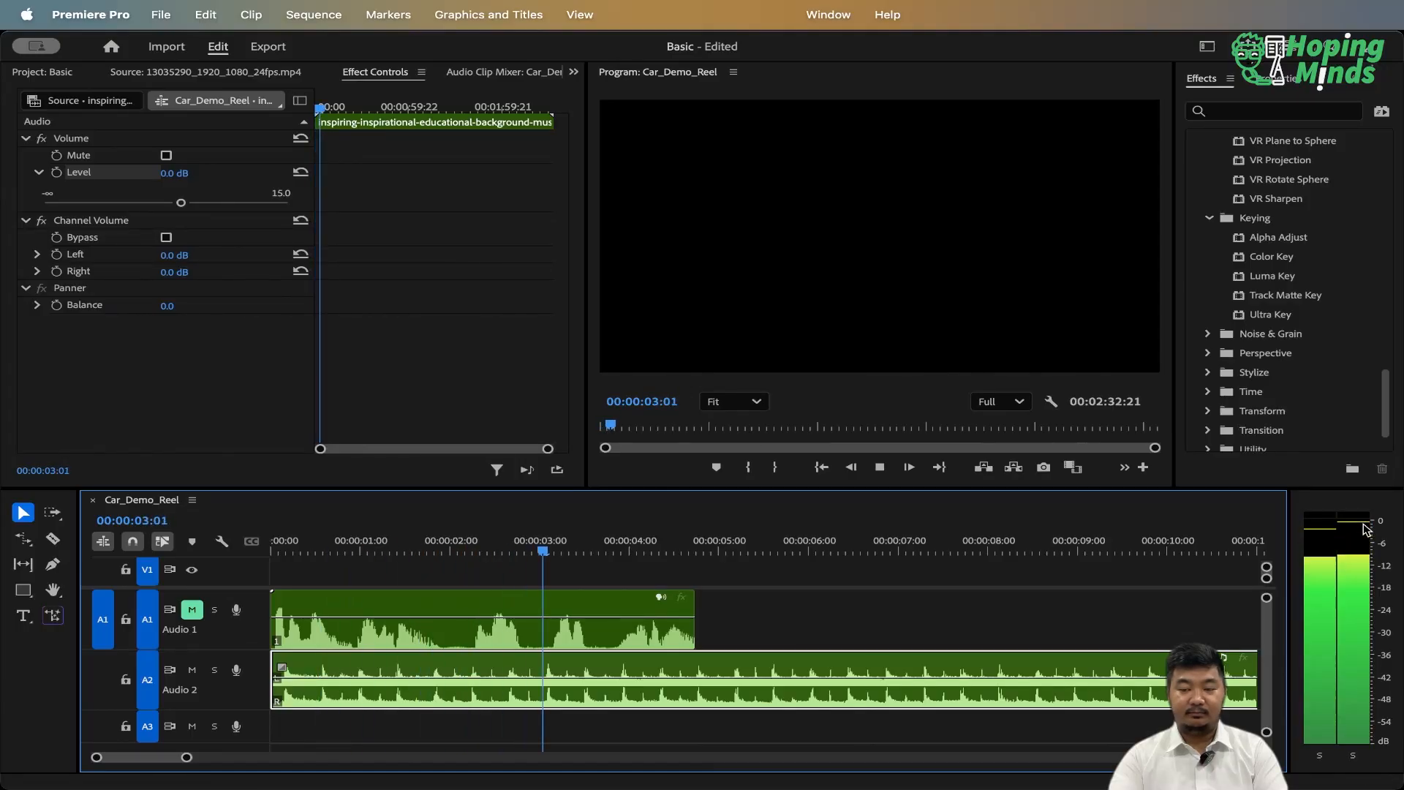
pyautogui.press('space')
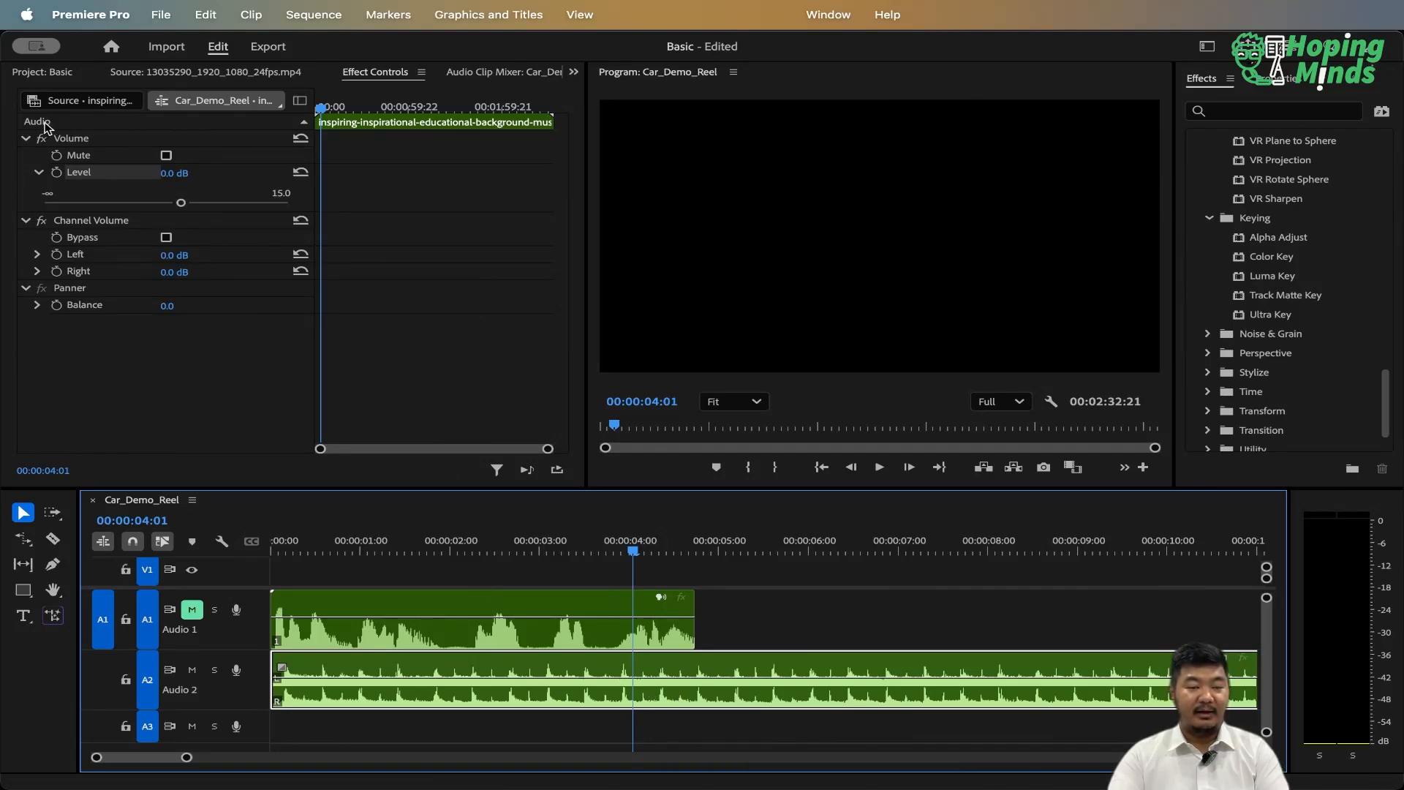
# Lower the volume Level of the music clip on A2 to -12.8 dB and play it from the start.
pyautogui.moveTo(182, 208); pyautogui.dragTo(131, 207)
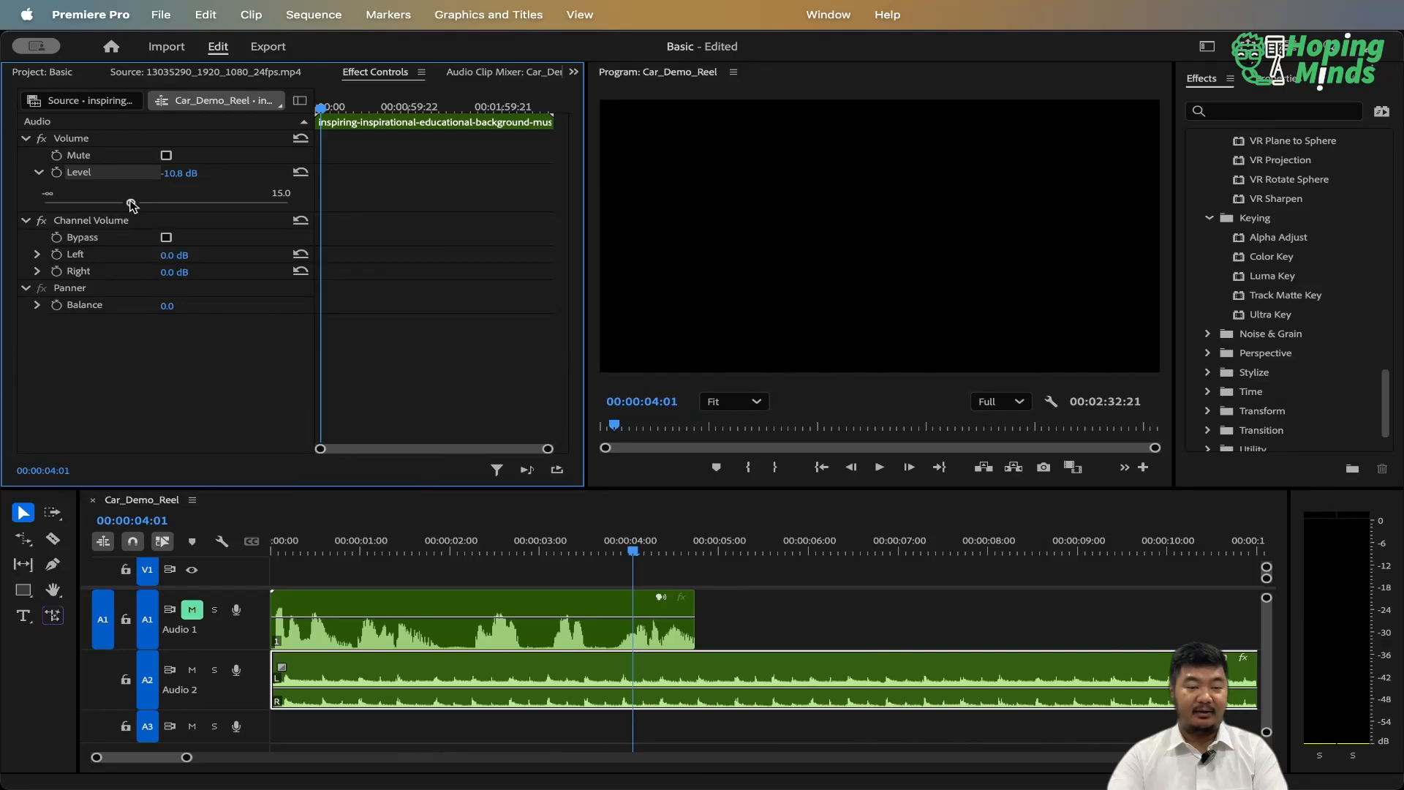
pyautogui.moveTo(129, 206); pyautogui.dragTo(126, 205)
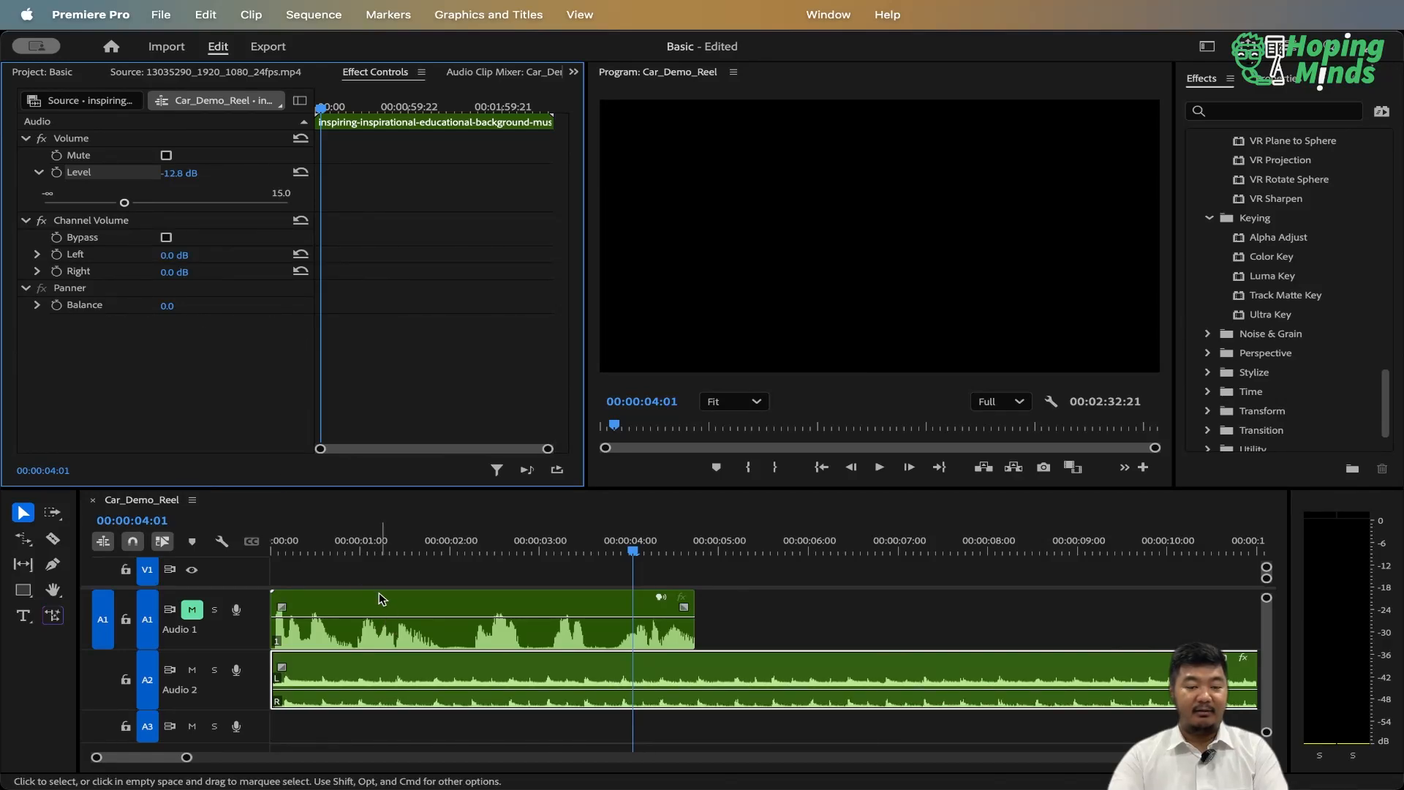
pyautogui.press('Home')
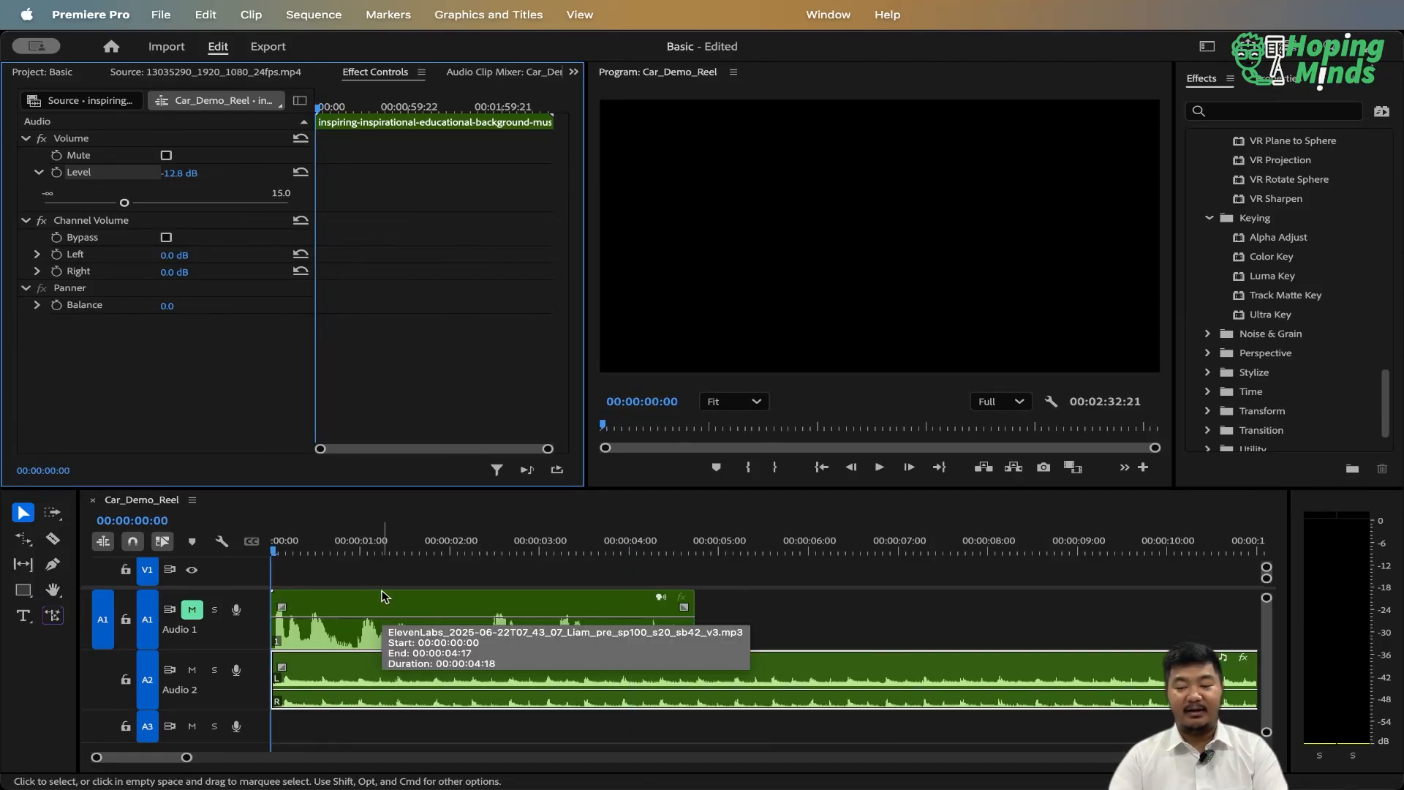
pyautogui.press('space')
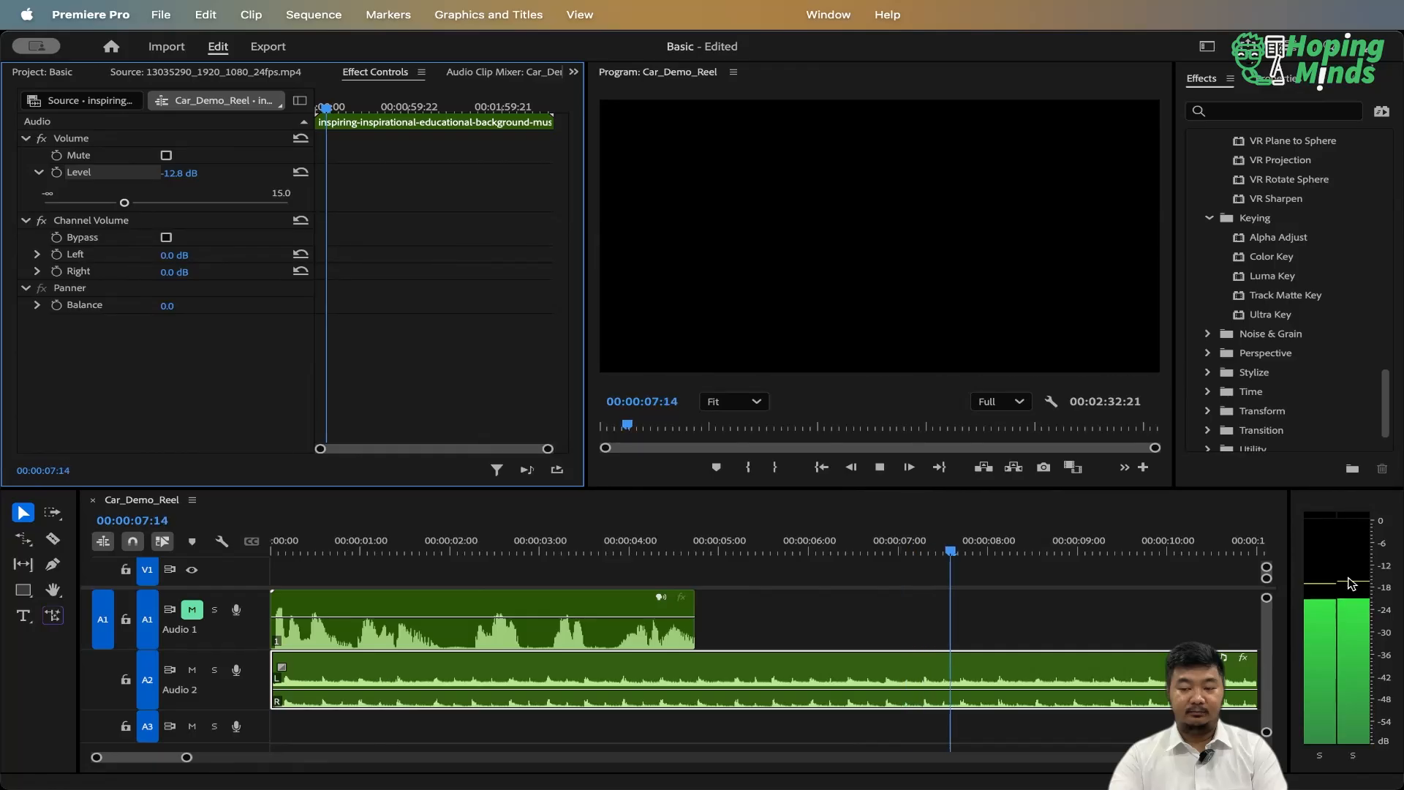
pyautogui.press('space')
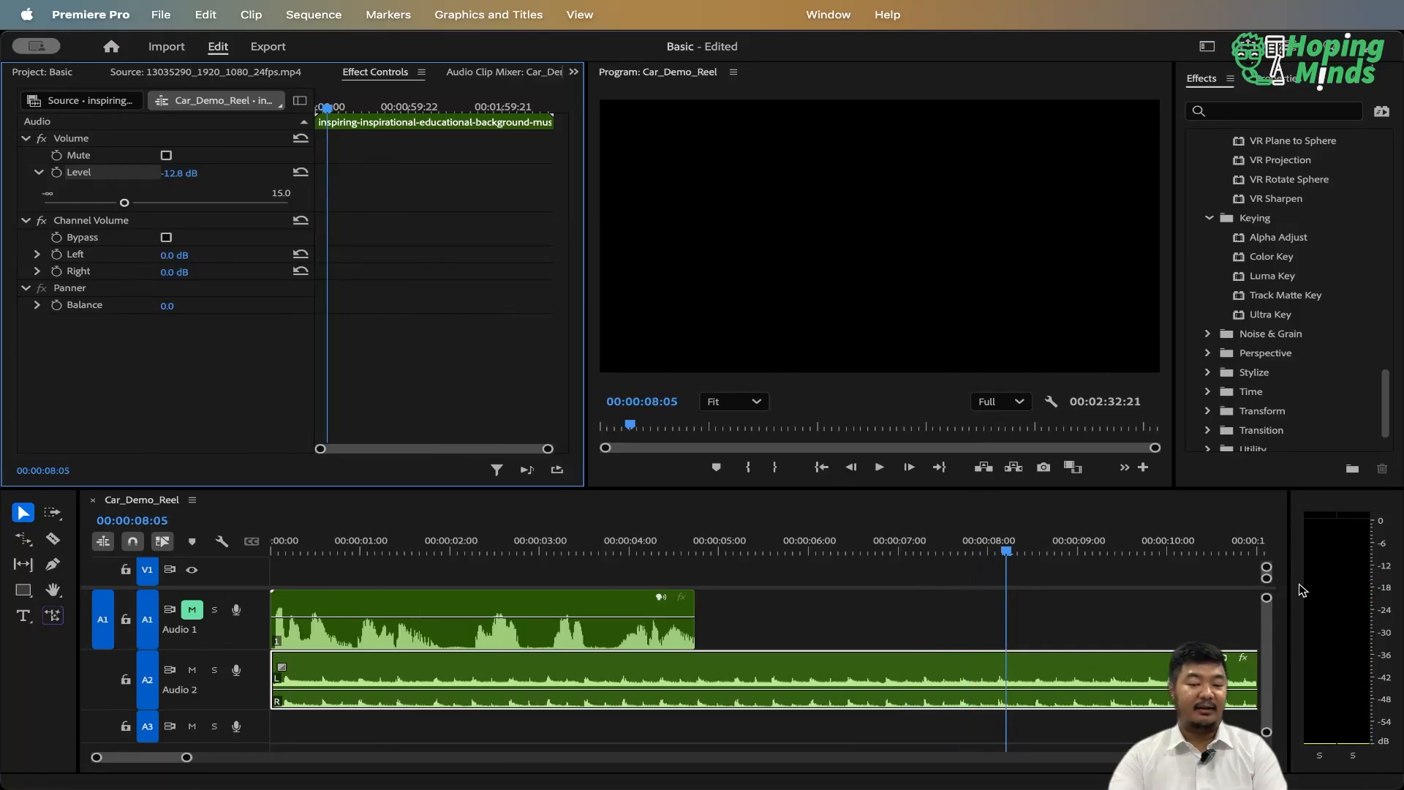
# Reduce the music clip's volume Level to -22.7 dB and listen to it from the beginning of the sequence.
pyautogui.press('Up')
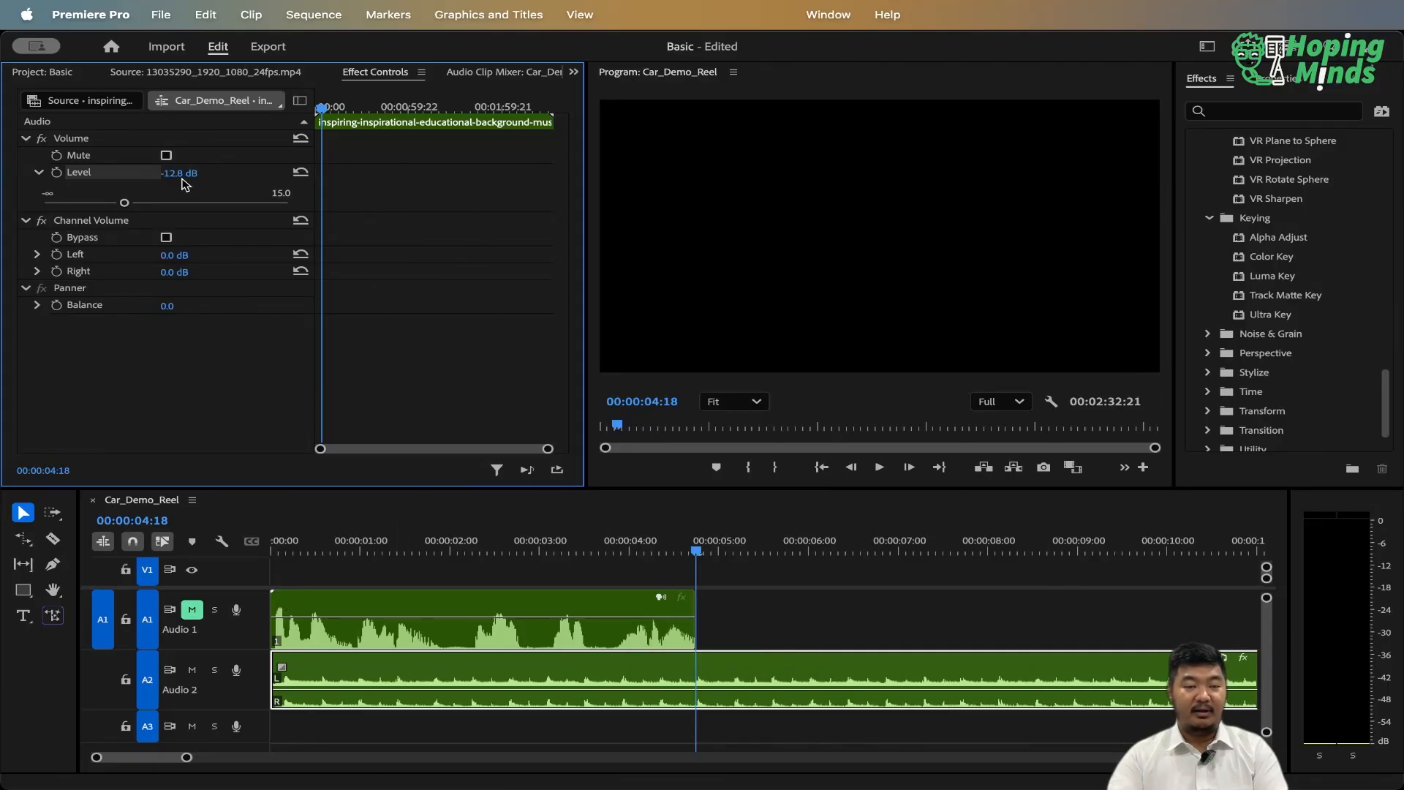
pyautogui.moveTo(182, 180); pyautogui.dragTo(141, 180)
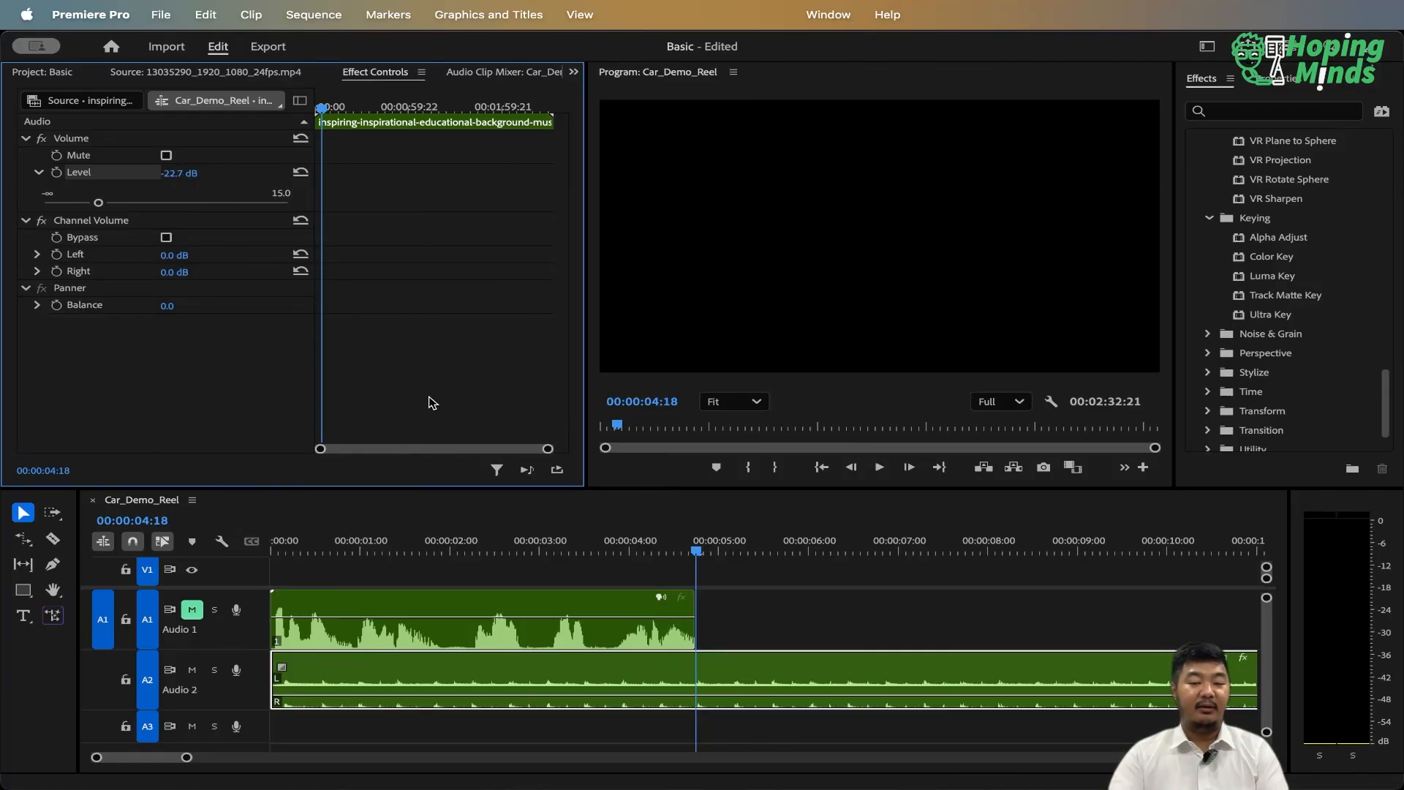
pyautogui.press('Home')
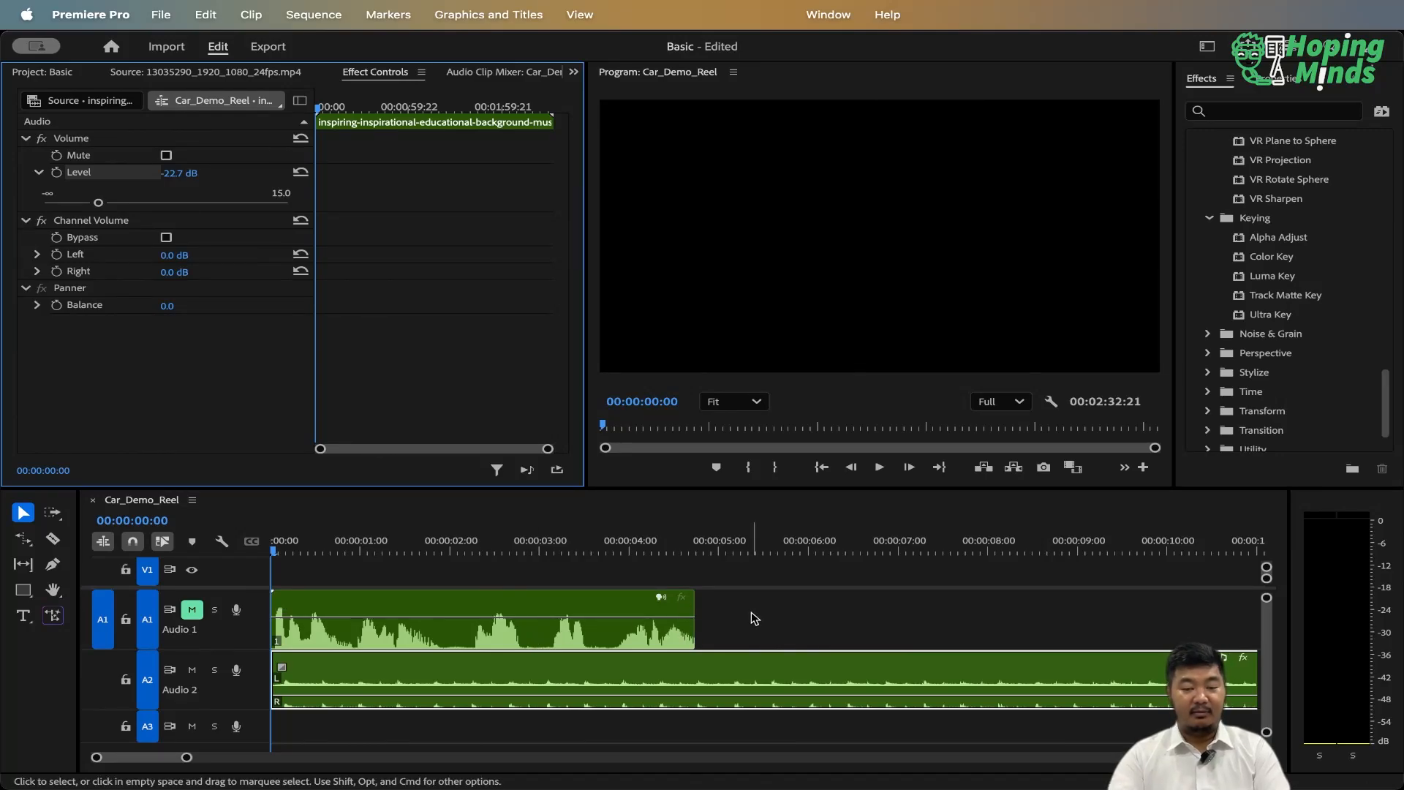
pyautogui.press('space')
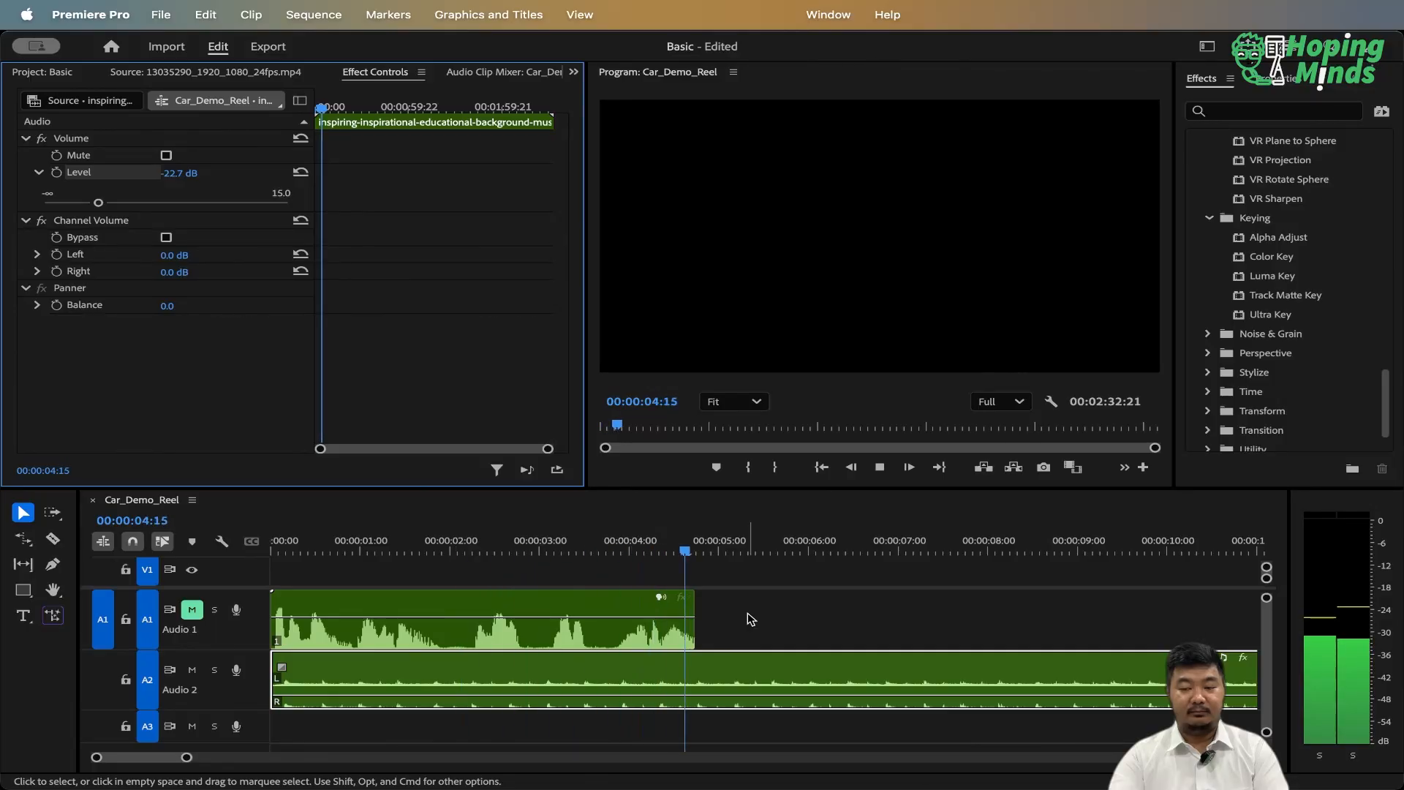
pyautogui.press('space')
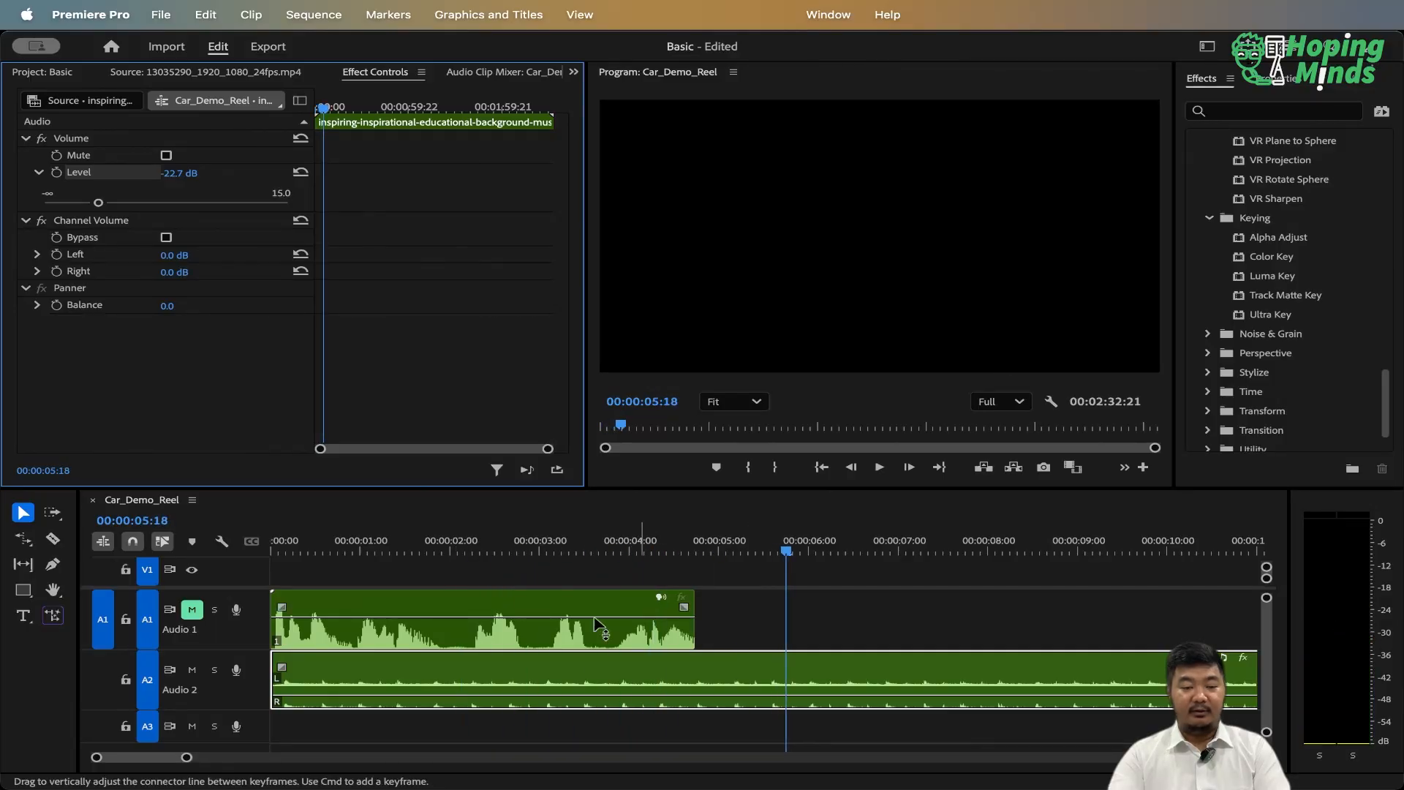
# Unmute the voice-over track A1 and play both tracks together from the start of the sequence.
pyautogui.click(193, 610)
pyautogui.press('Up')
pyautogui.press('Up')
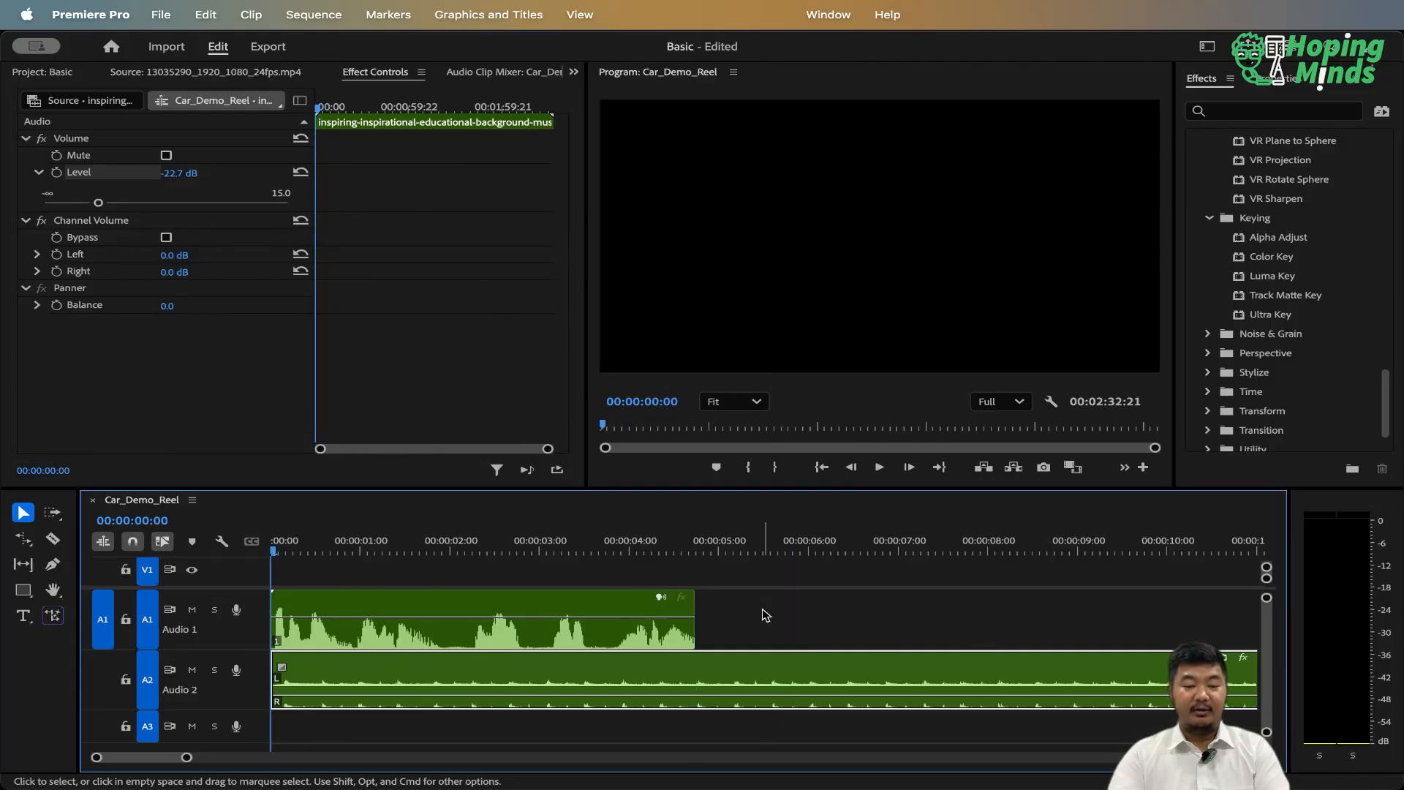
pyautogui.press('space')
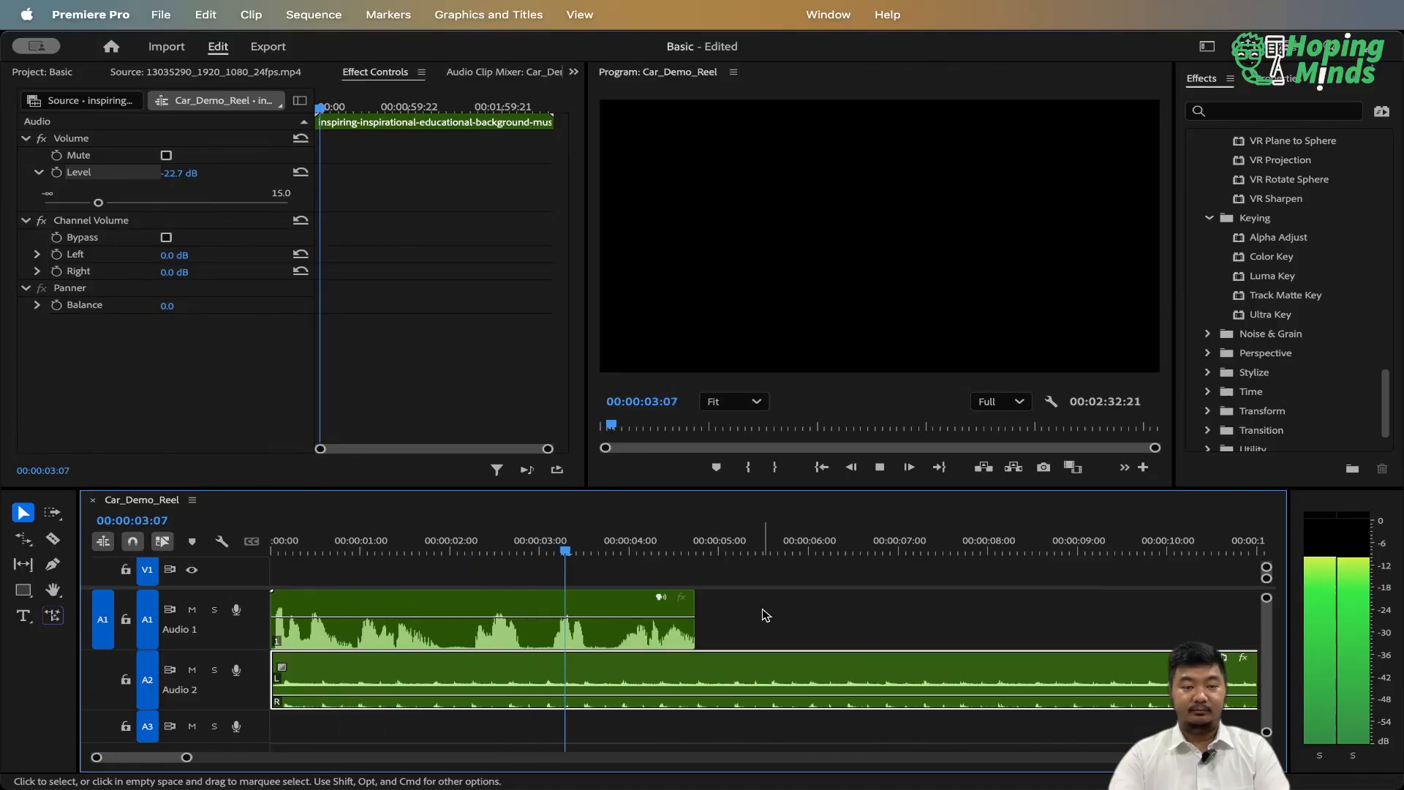
pyautogui.press('space')
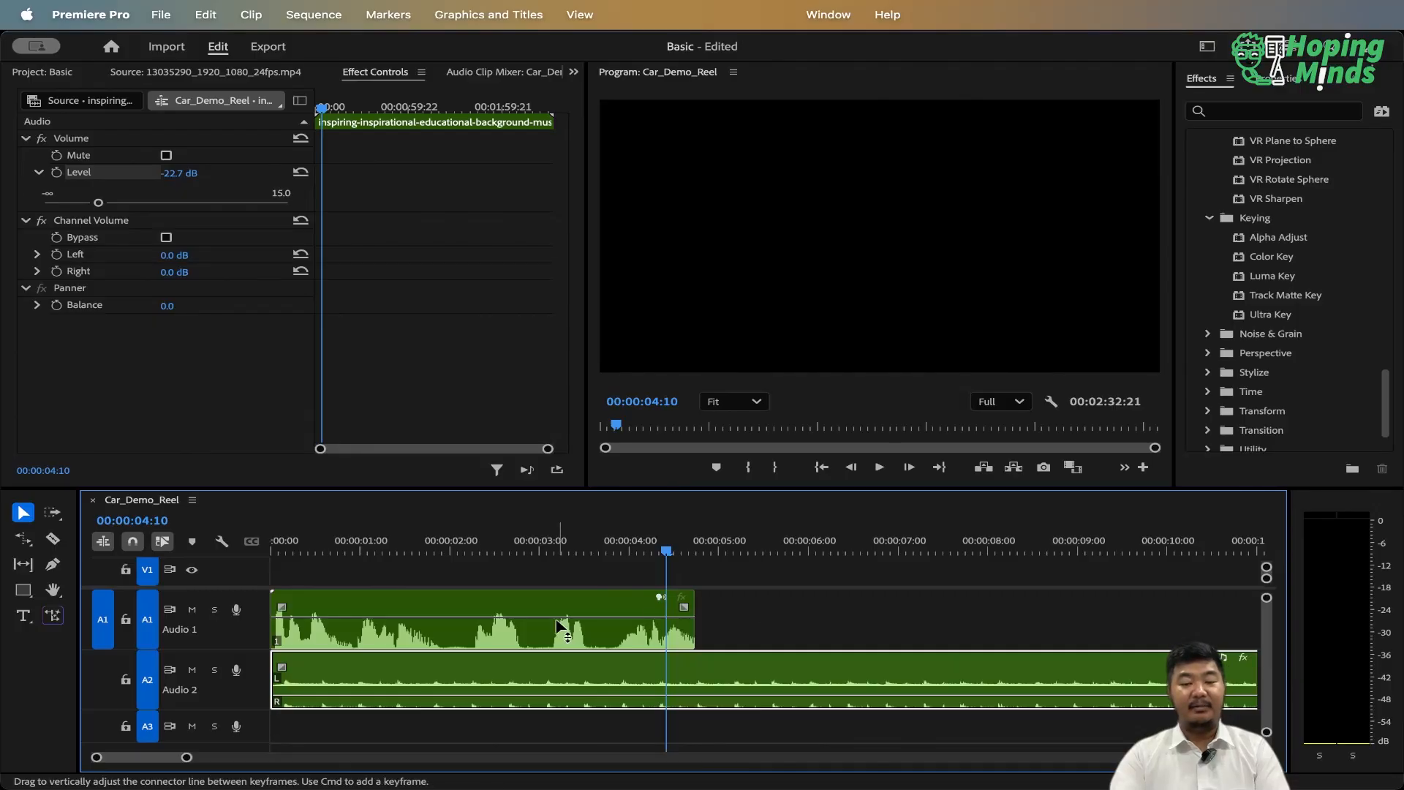
# Return to the sequence start and set the volume Level of the music clip on A2 to -15.8 dB.
pyautogui.click(520, 617)
pyautogui.press('Home')
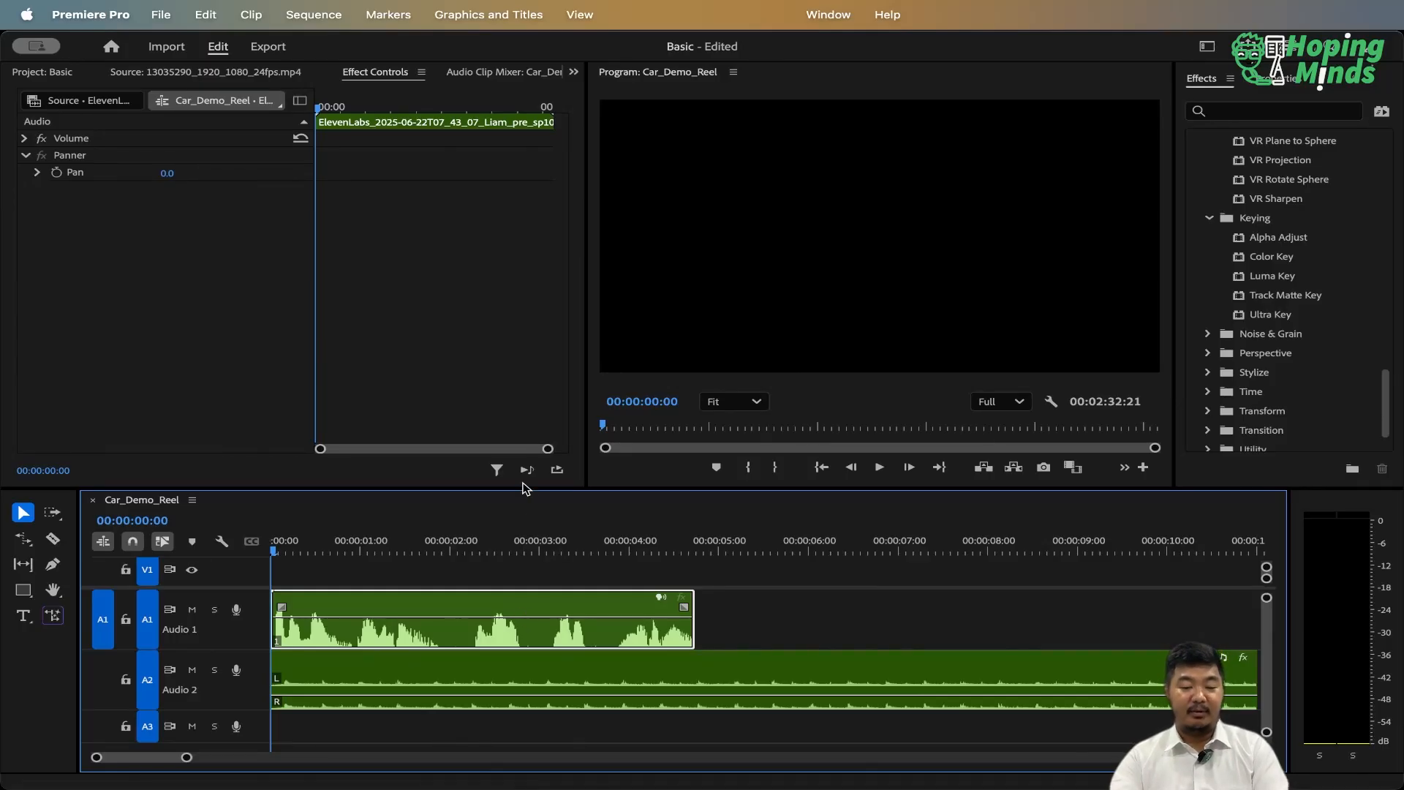
pyautogui.click(487, 687)
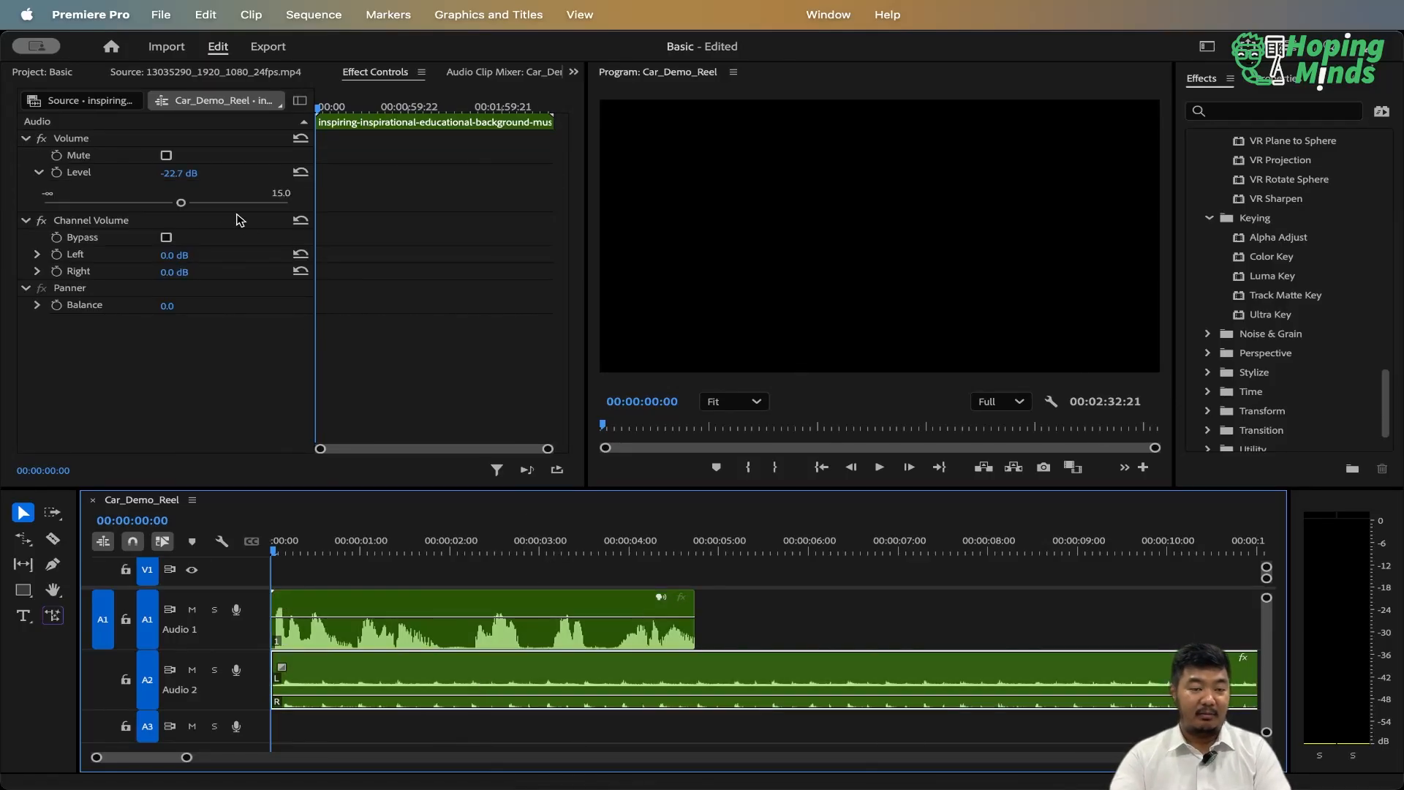
pyautogui.click(180, 175)
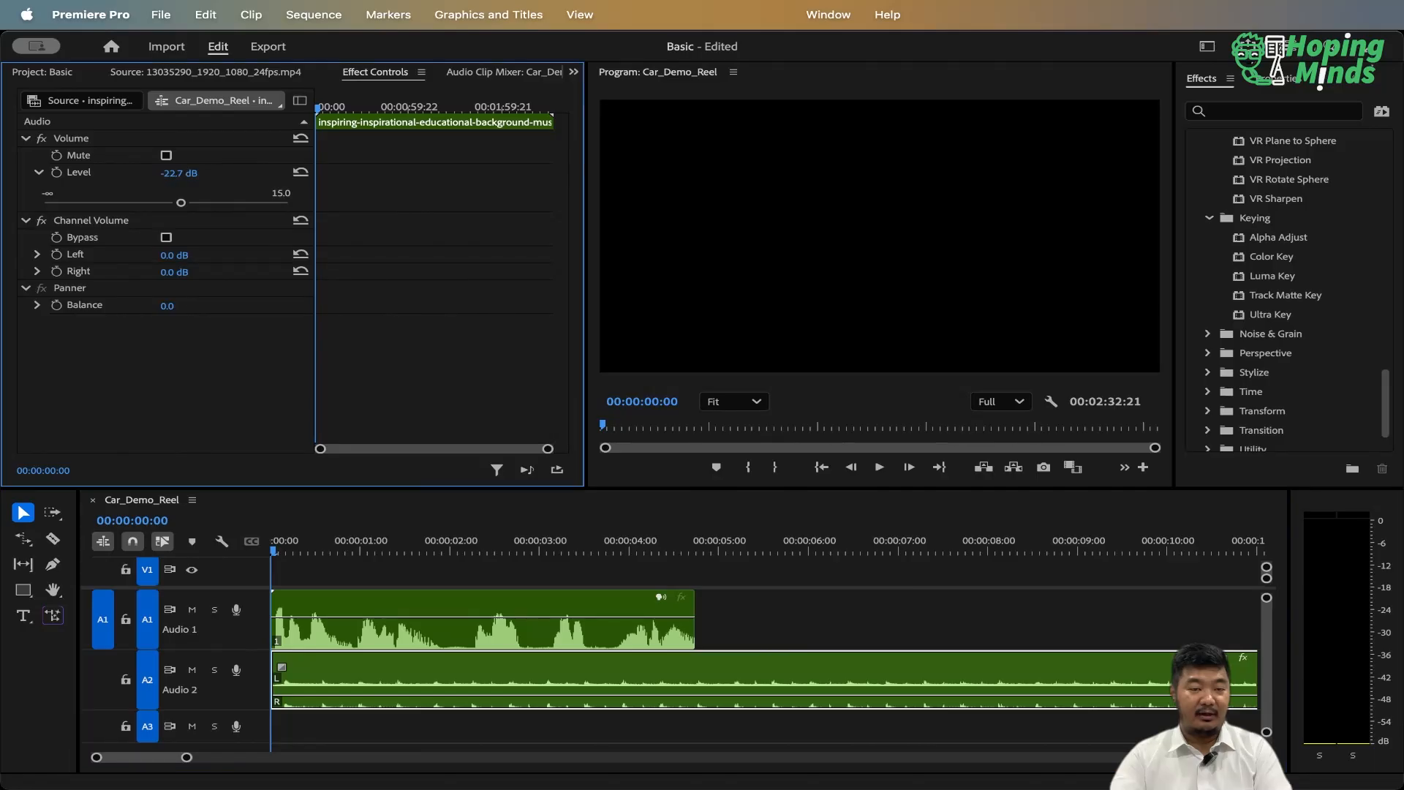
pyautogui.moveTo(181, 176); pyautogui.dragTo(116, 208)
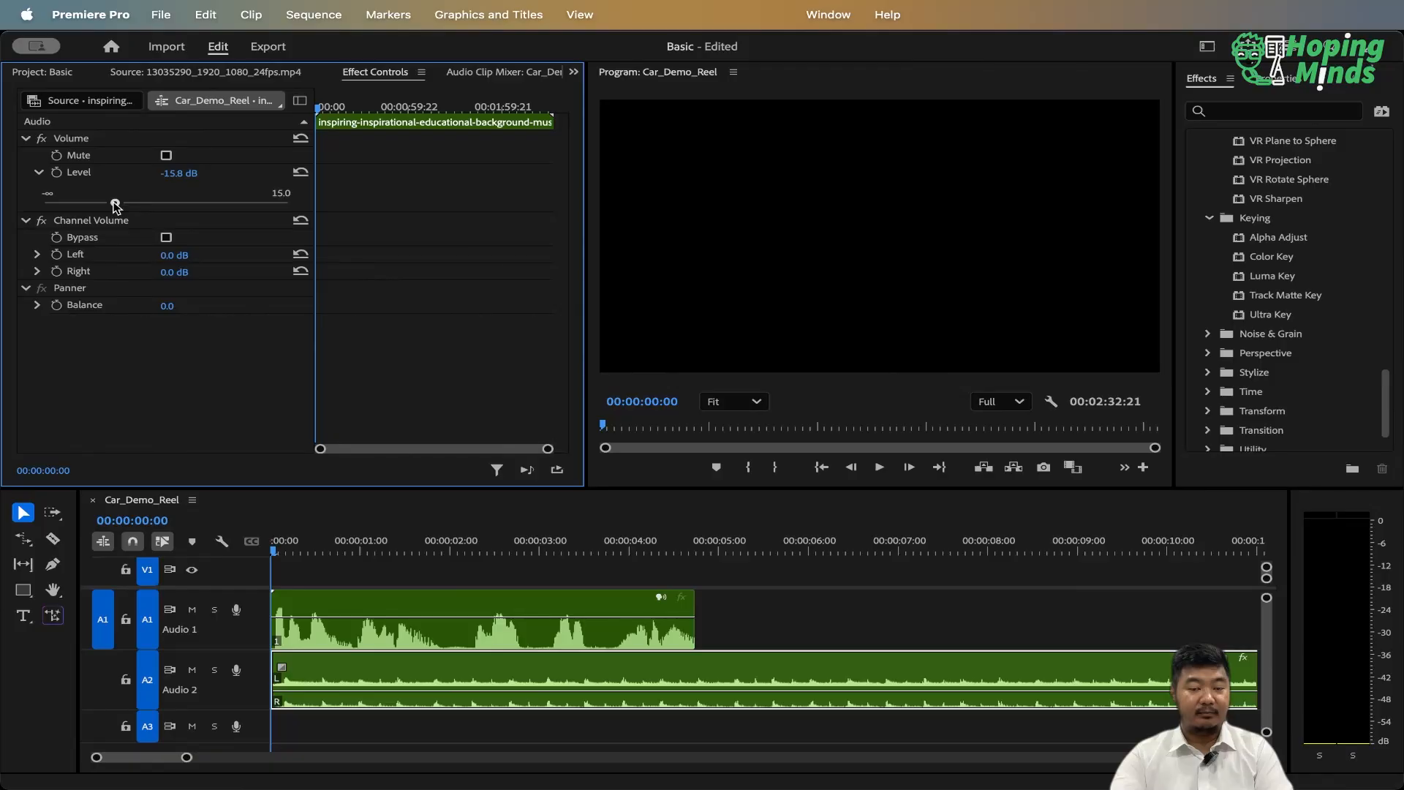
# Play the voice-over and music together past the end of the voice-over to check their balance, and deselect all clips.
pyautogui.press('space')
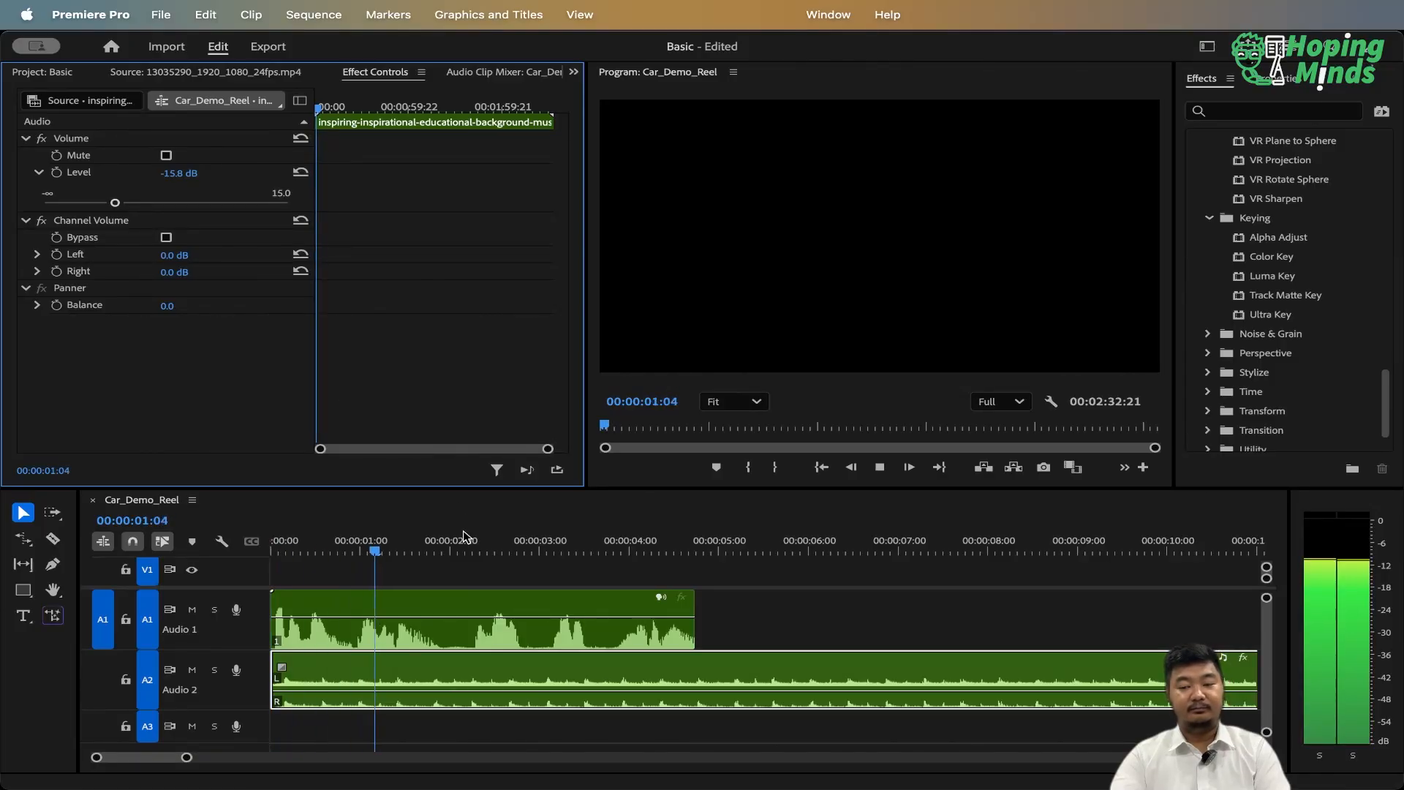
pyautogui.click(852, 596)
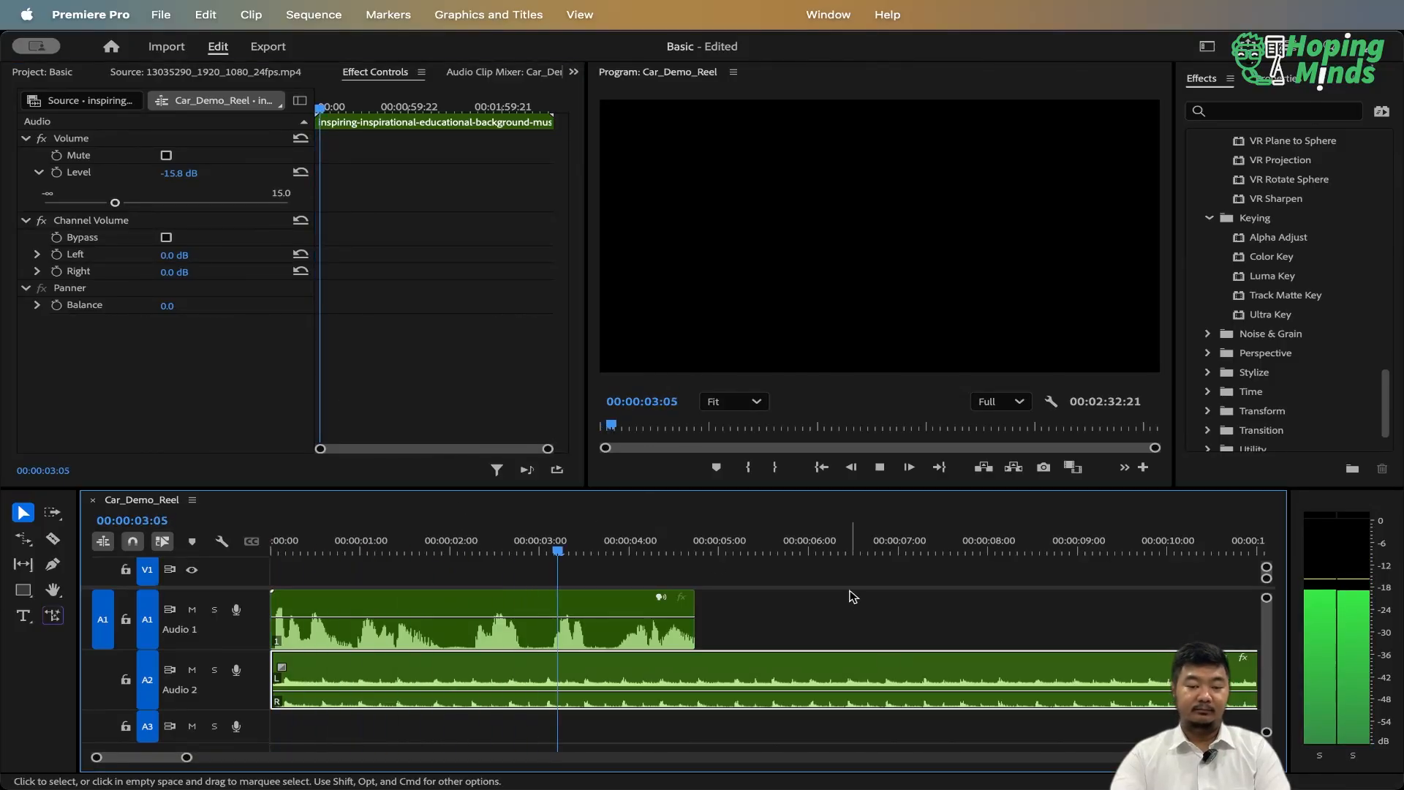
pyautogui.click(852, 596)
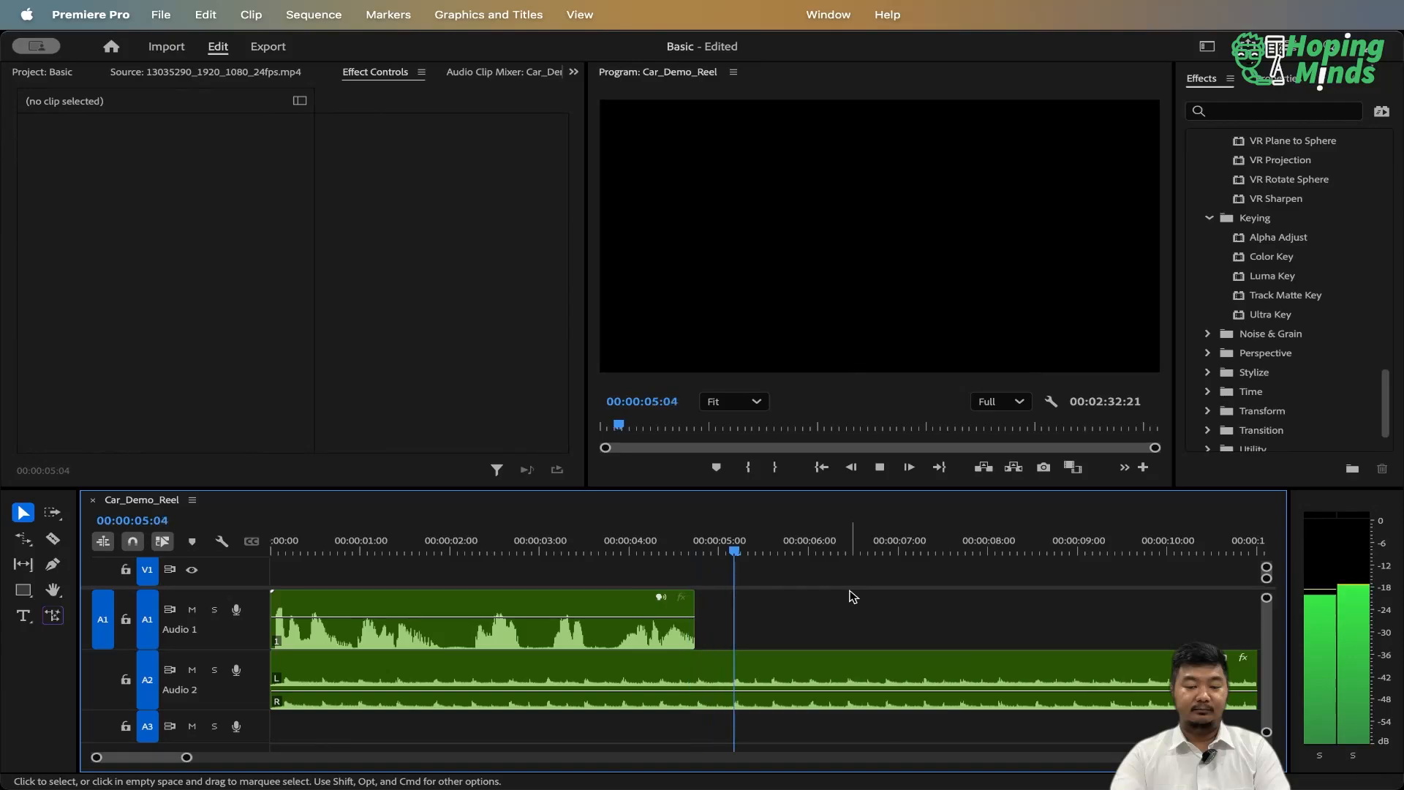
pyautogui.press('space')
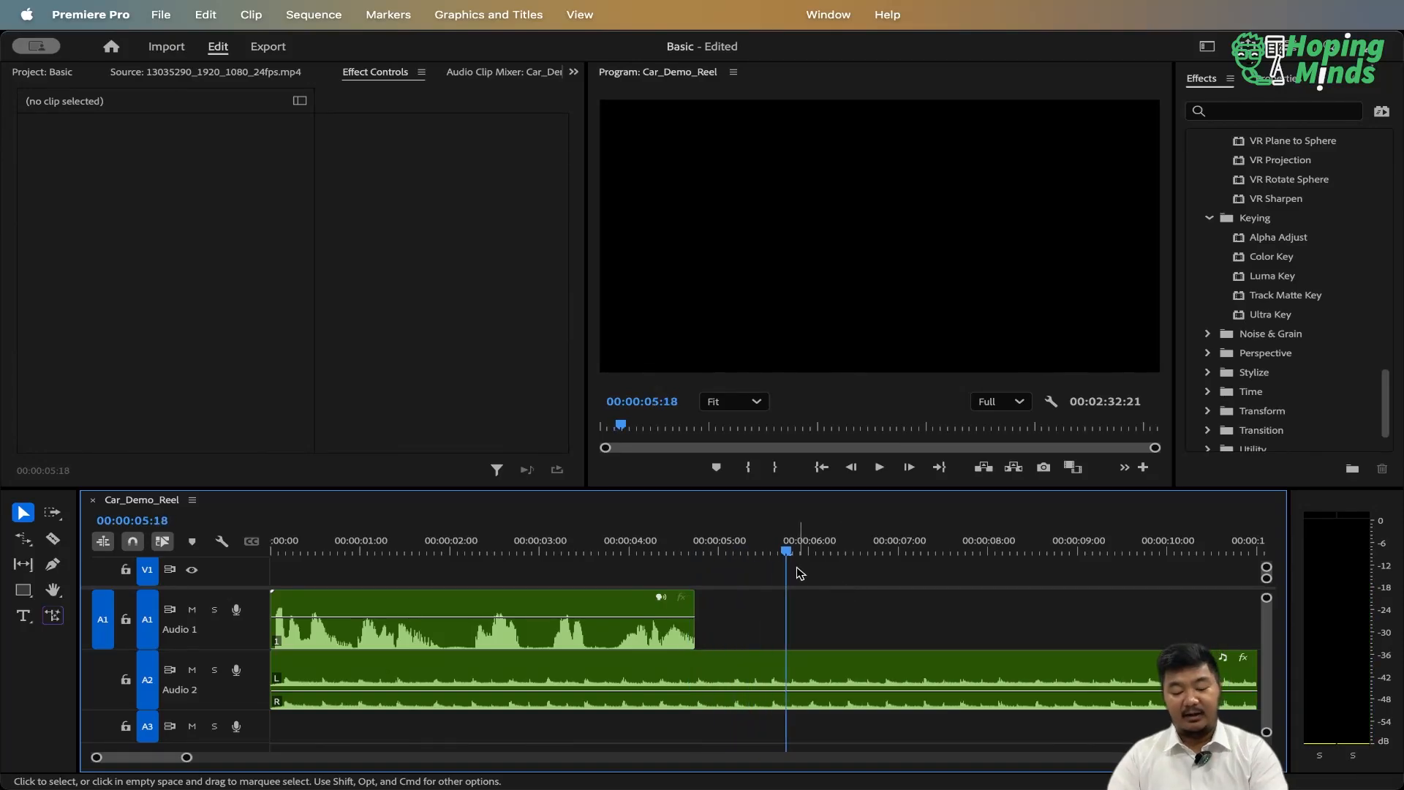
# Split the music clip on A2 at the end of the voice-over (00:00:04:18) and delete the remainder.
pyautogui.press('-')
pyautogui.press('-')
pyautogui.press('Up')
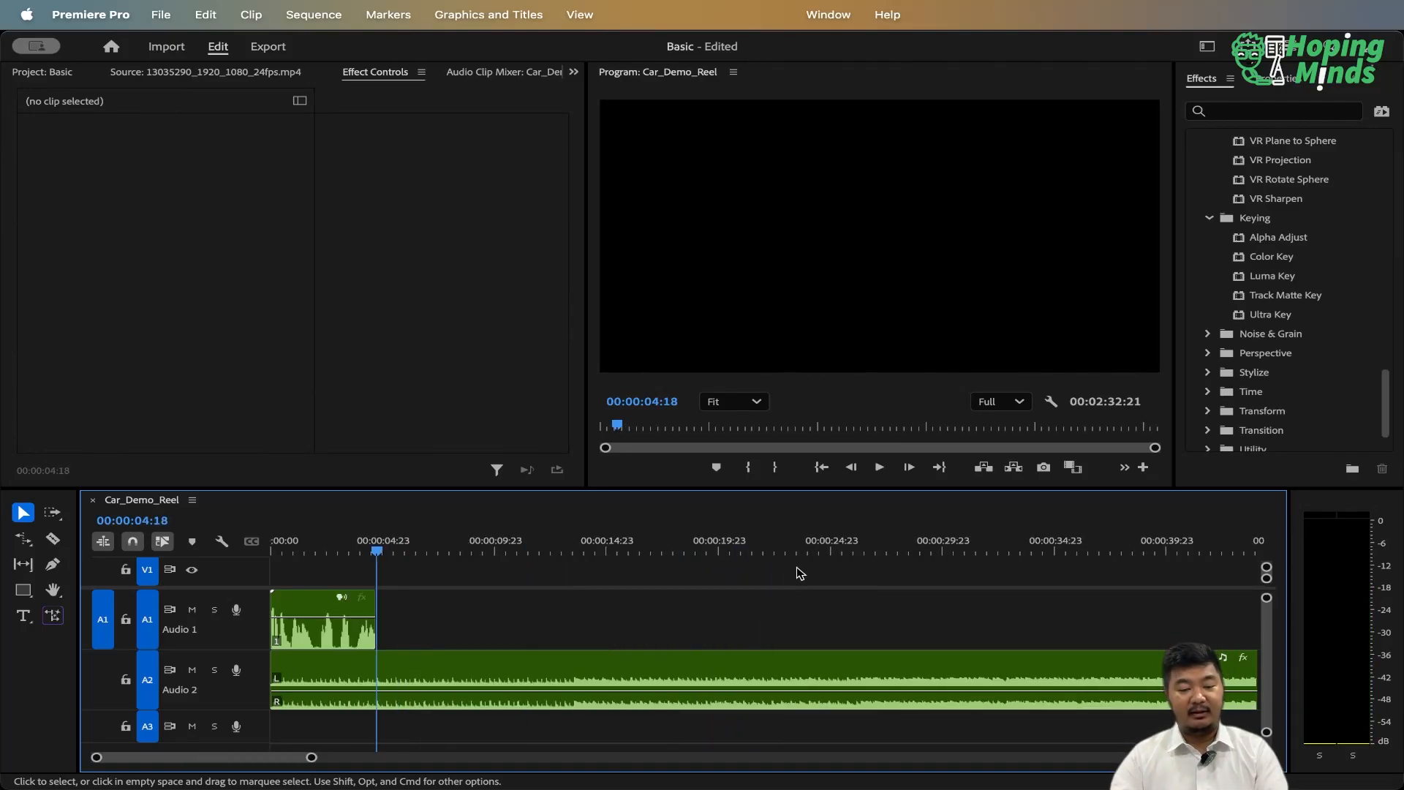
pyautogui.click(528, 667)
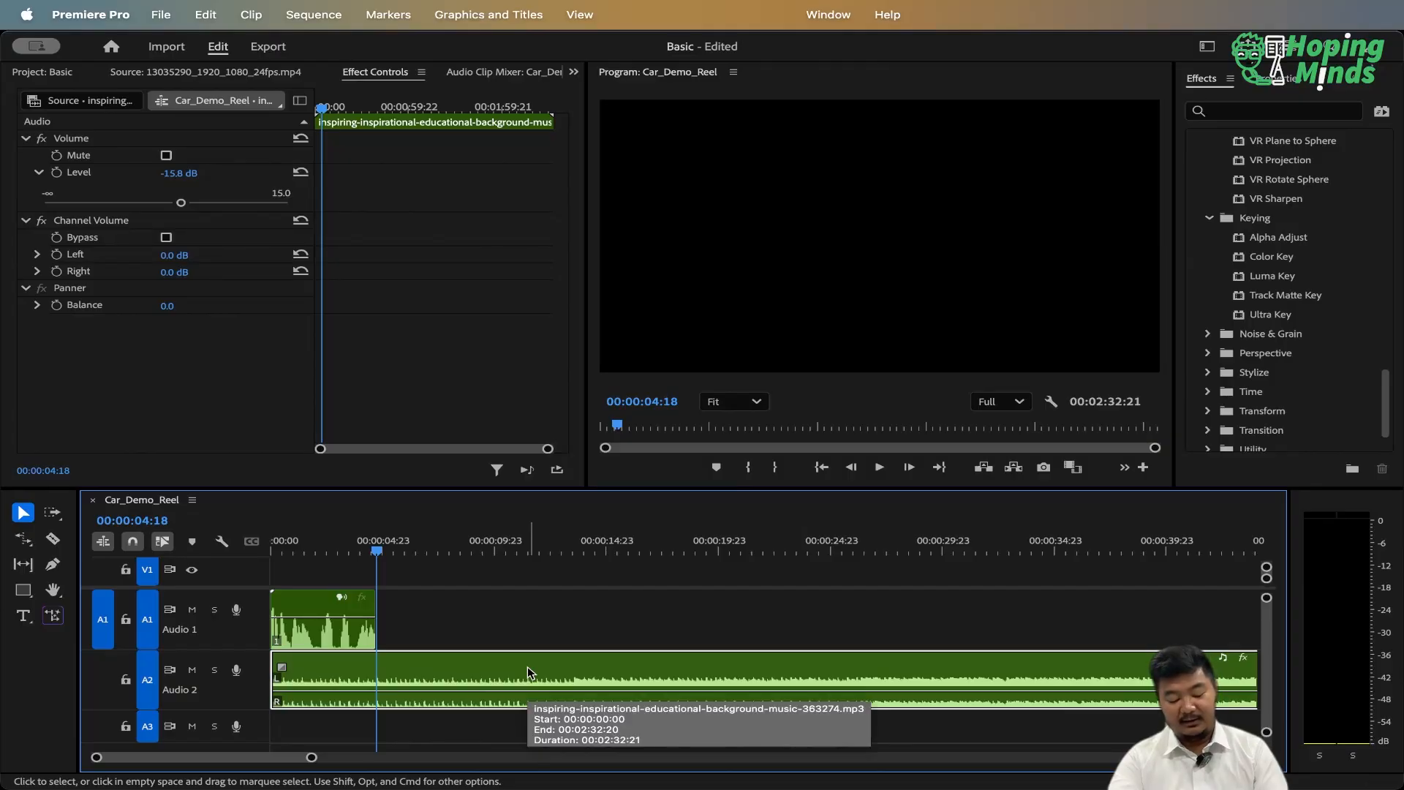
pyautogui.press('super+k')
pyautogui.press('Delete')
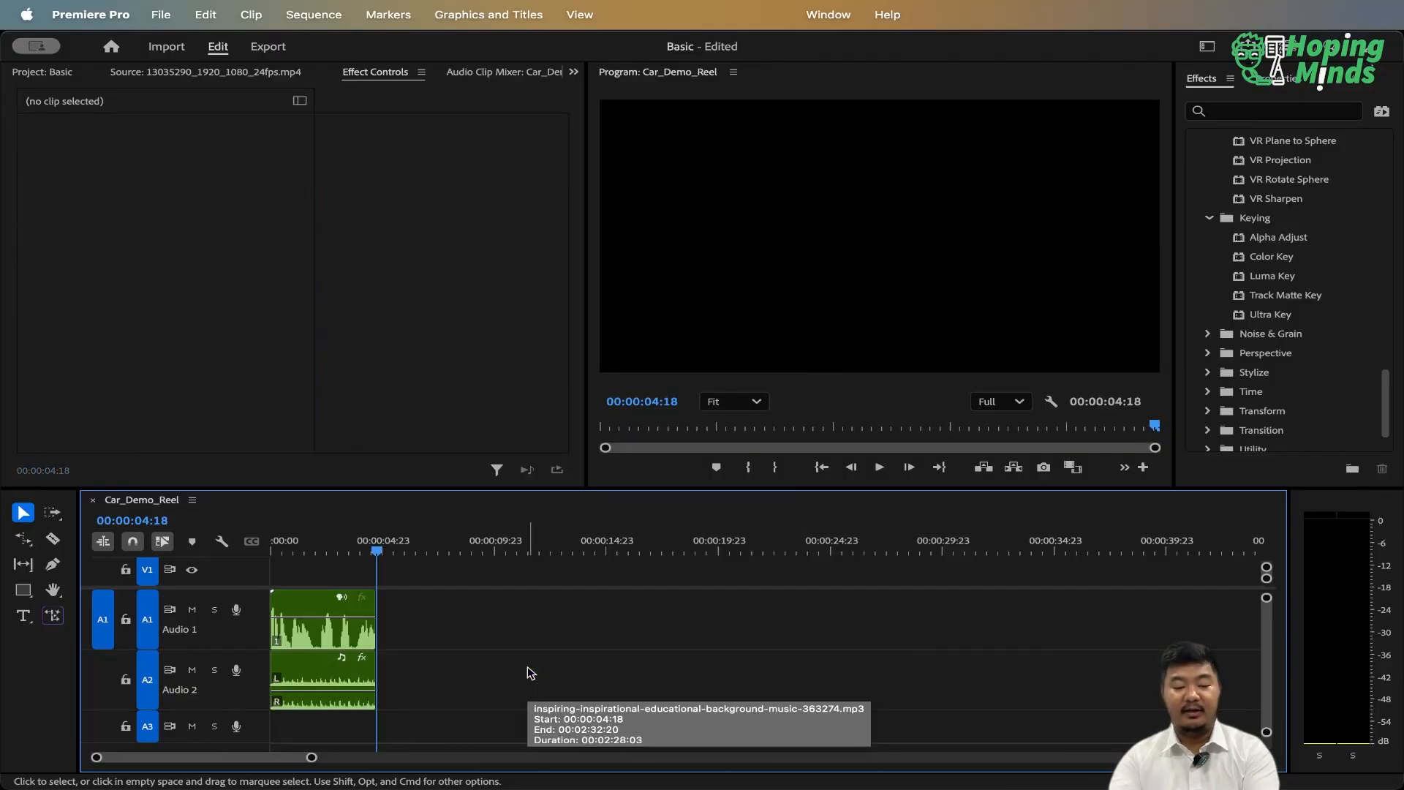
# Fit the whole sequence in the timeline from its start, and increase the height of track A2 and the timeline area.
pyautogui.press('Home')
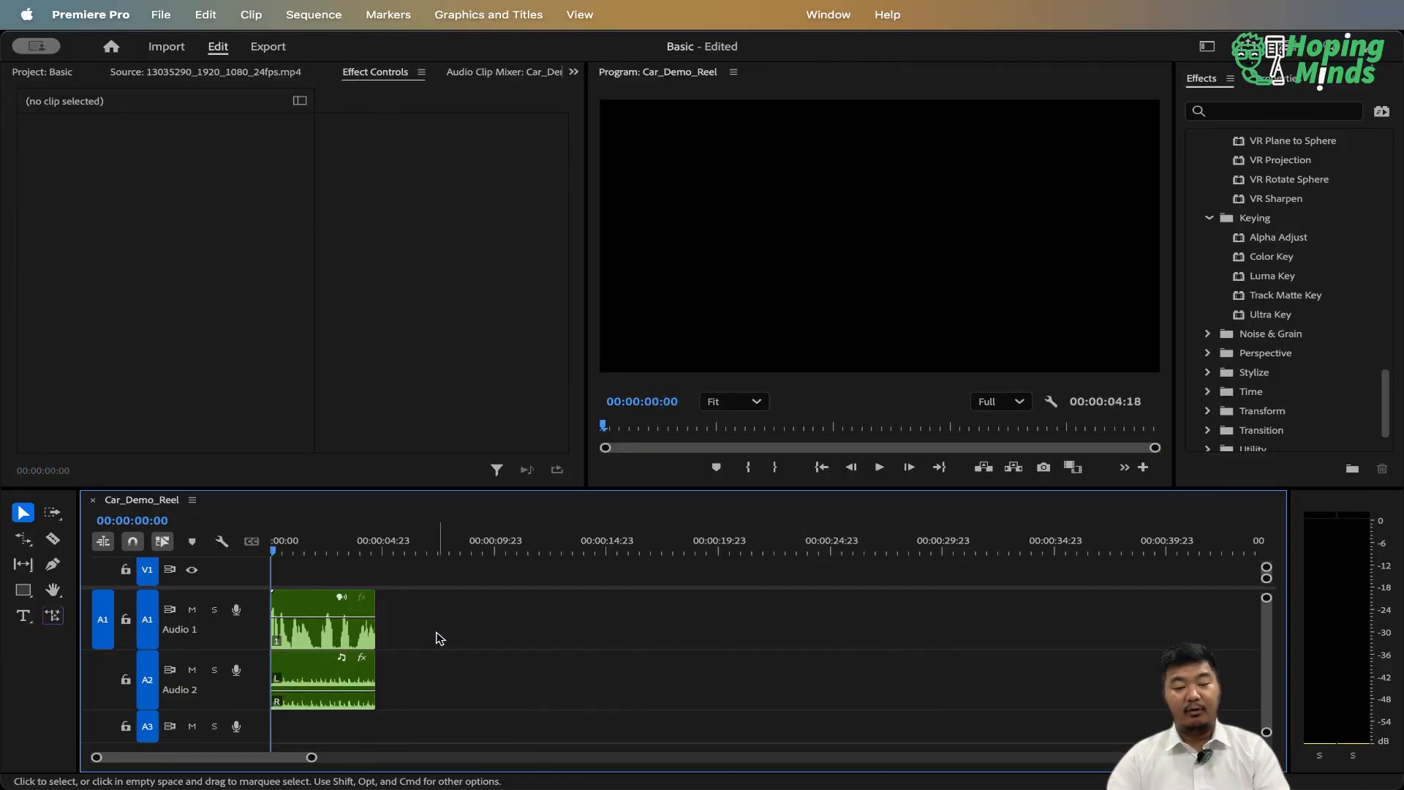
pyautogui.press('\\')
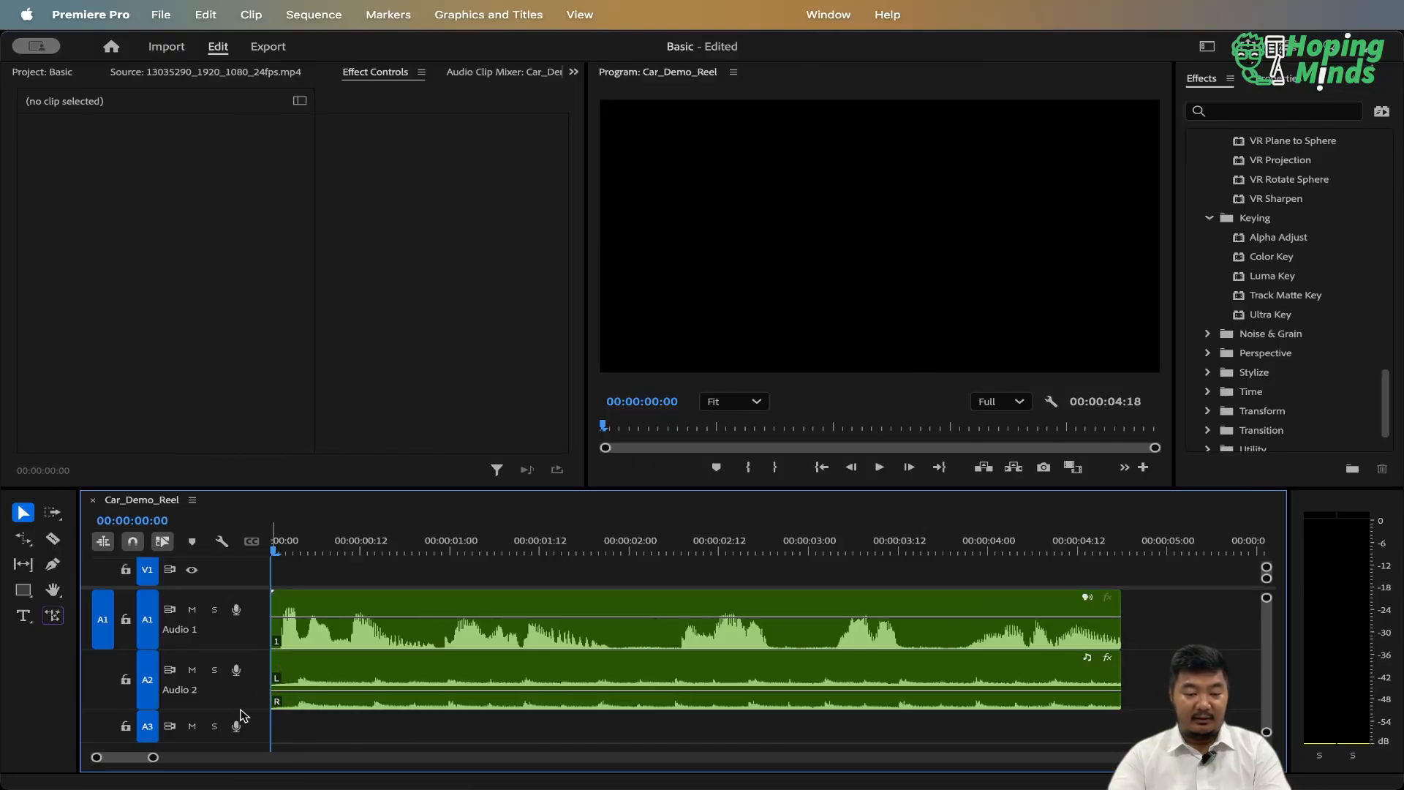
pyautogui.moveTo(243, 708); pyautogui.dragTo(243, 733)
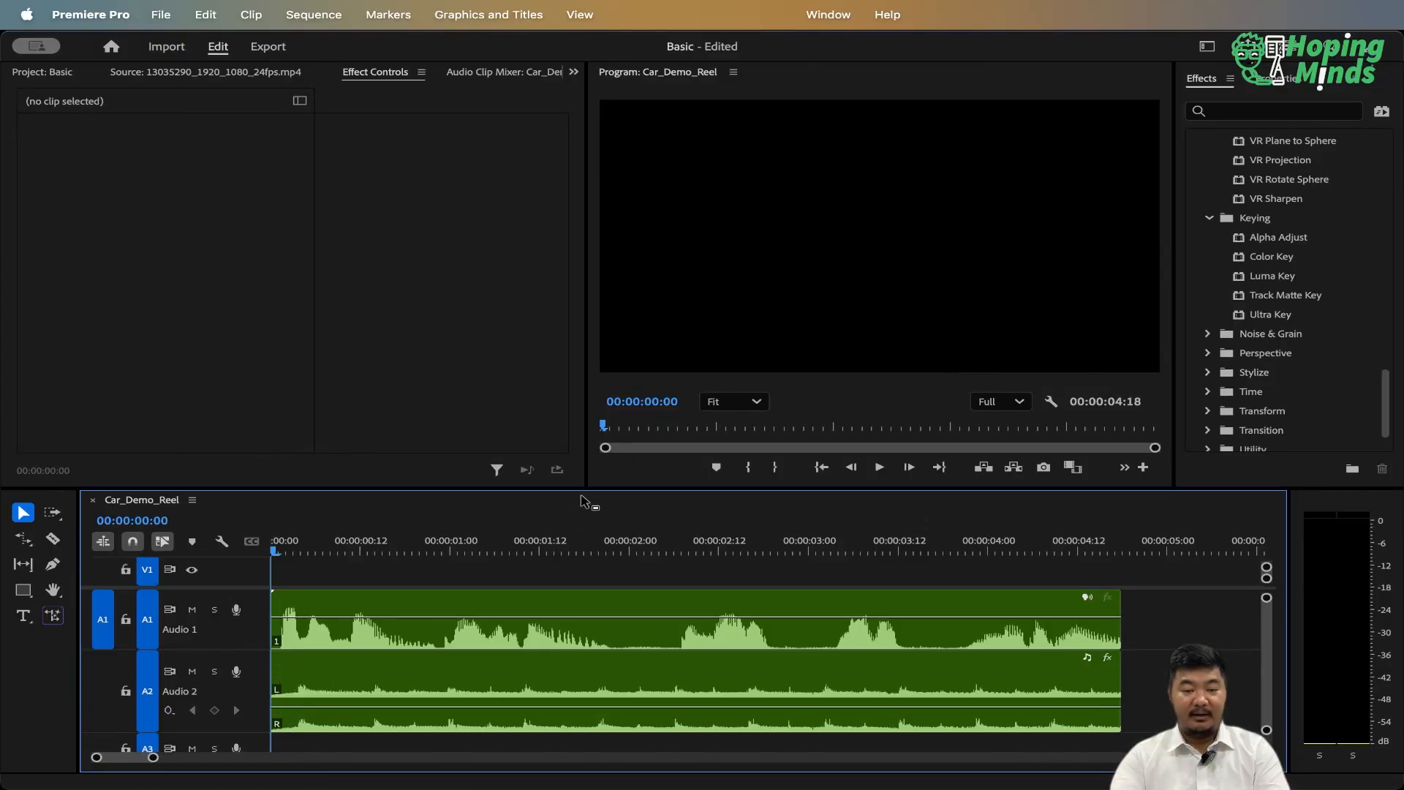
pyautogui.moveTo(584, 489); pyautogui.dragTo(584, 407)
# Show the Volume Level keyframes on the music clip in track A2.
pyautogui.click(454, 625)
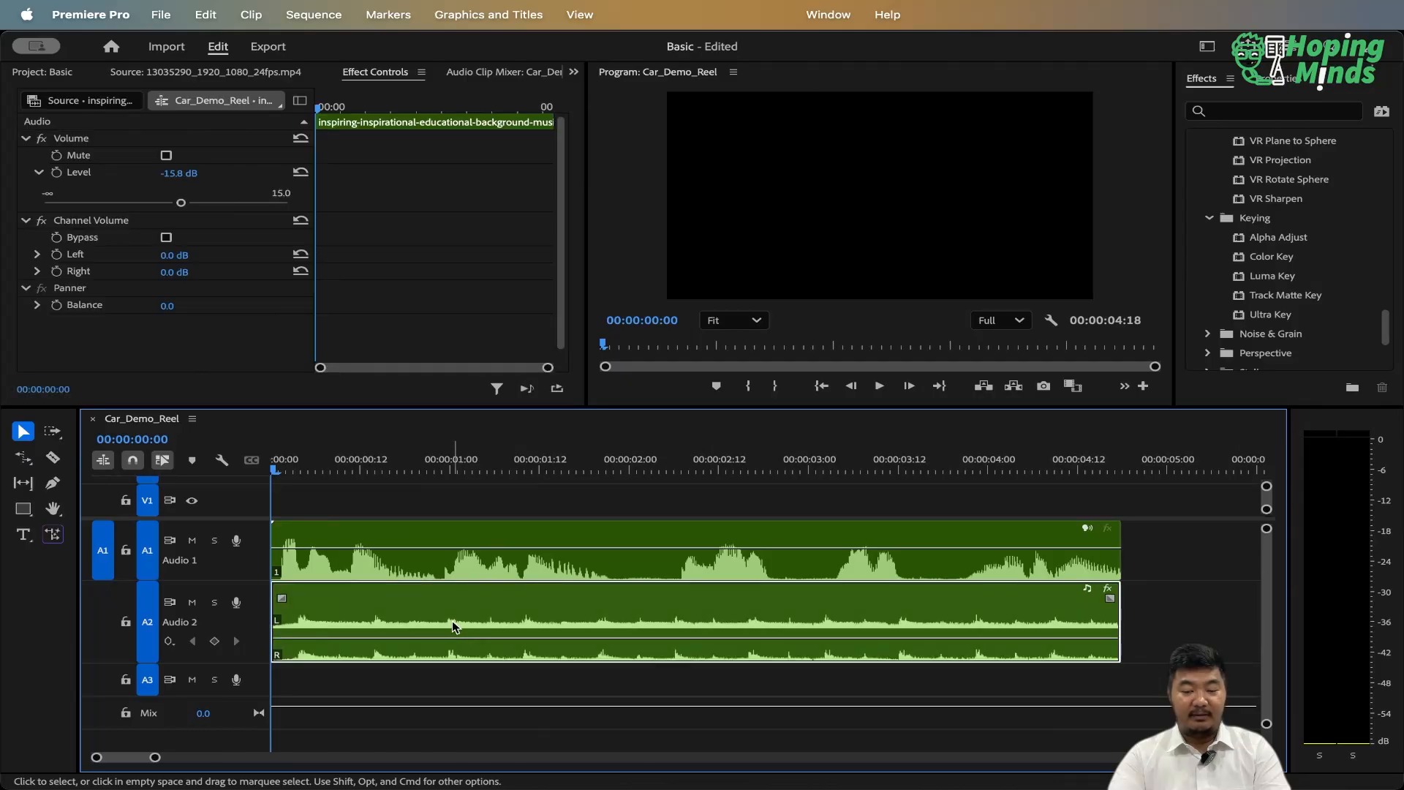
pyautogui.rightClick(454, 625)
pyautogui.moveTo(585, 777)
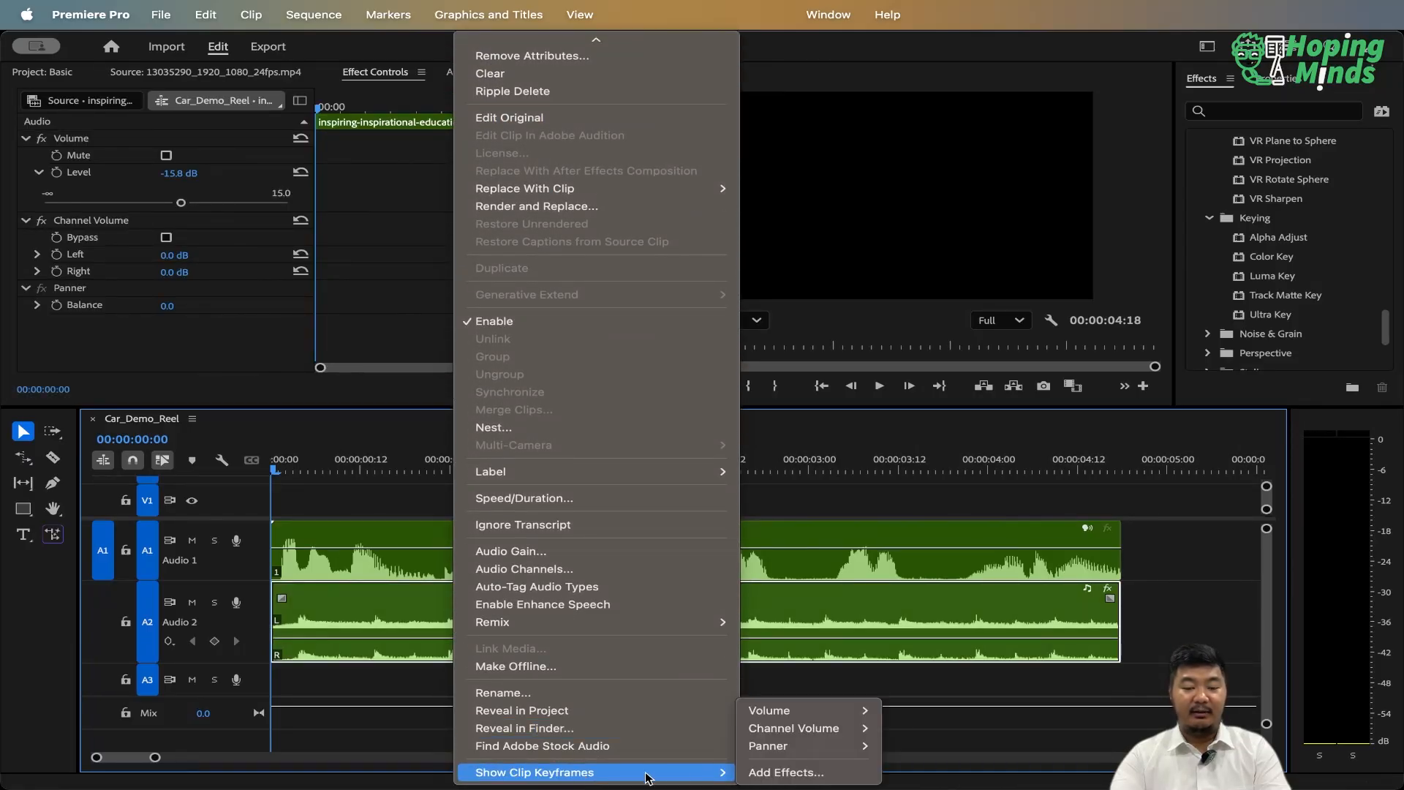
pyautogui.moveTo(830, 713)
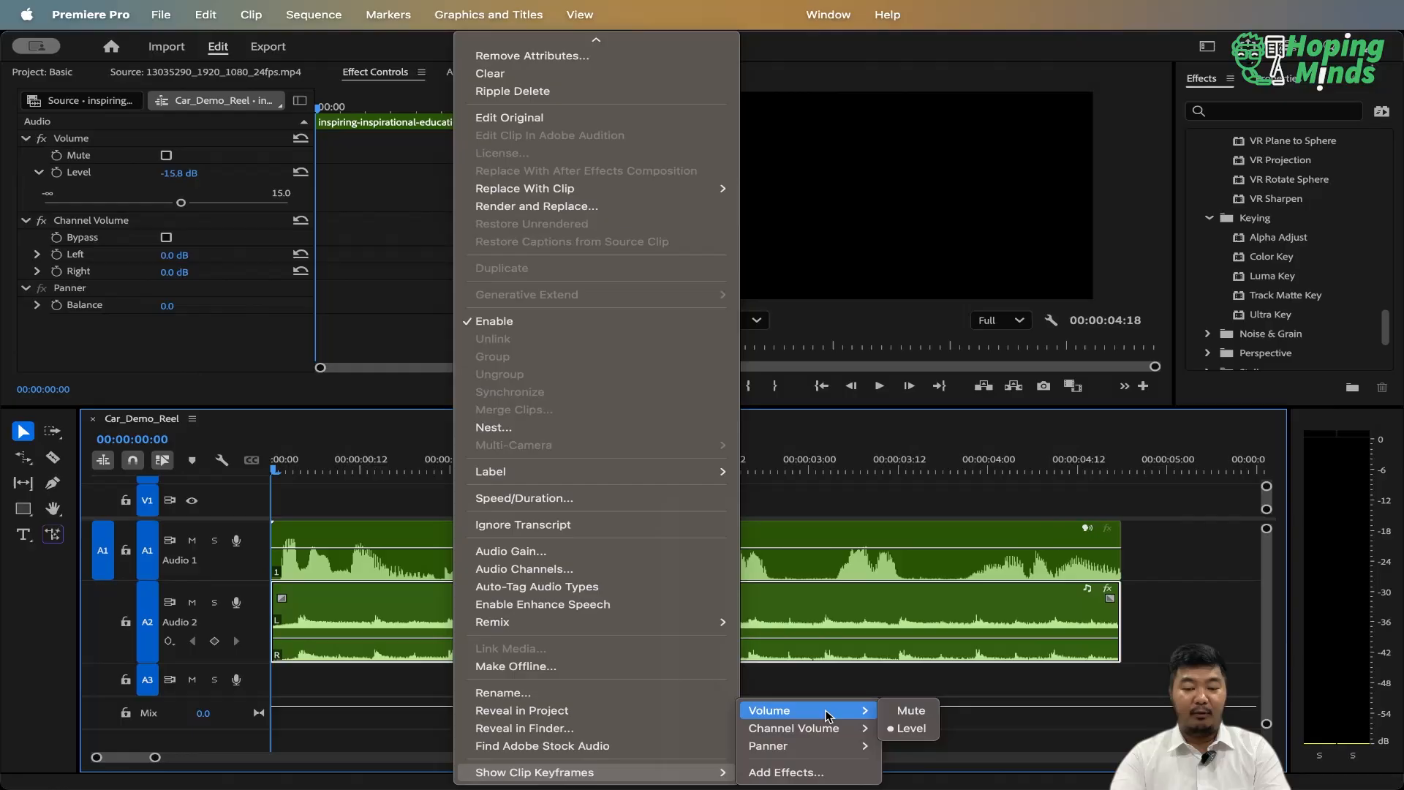
pyautogui.click(904, 727)
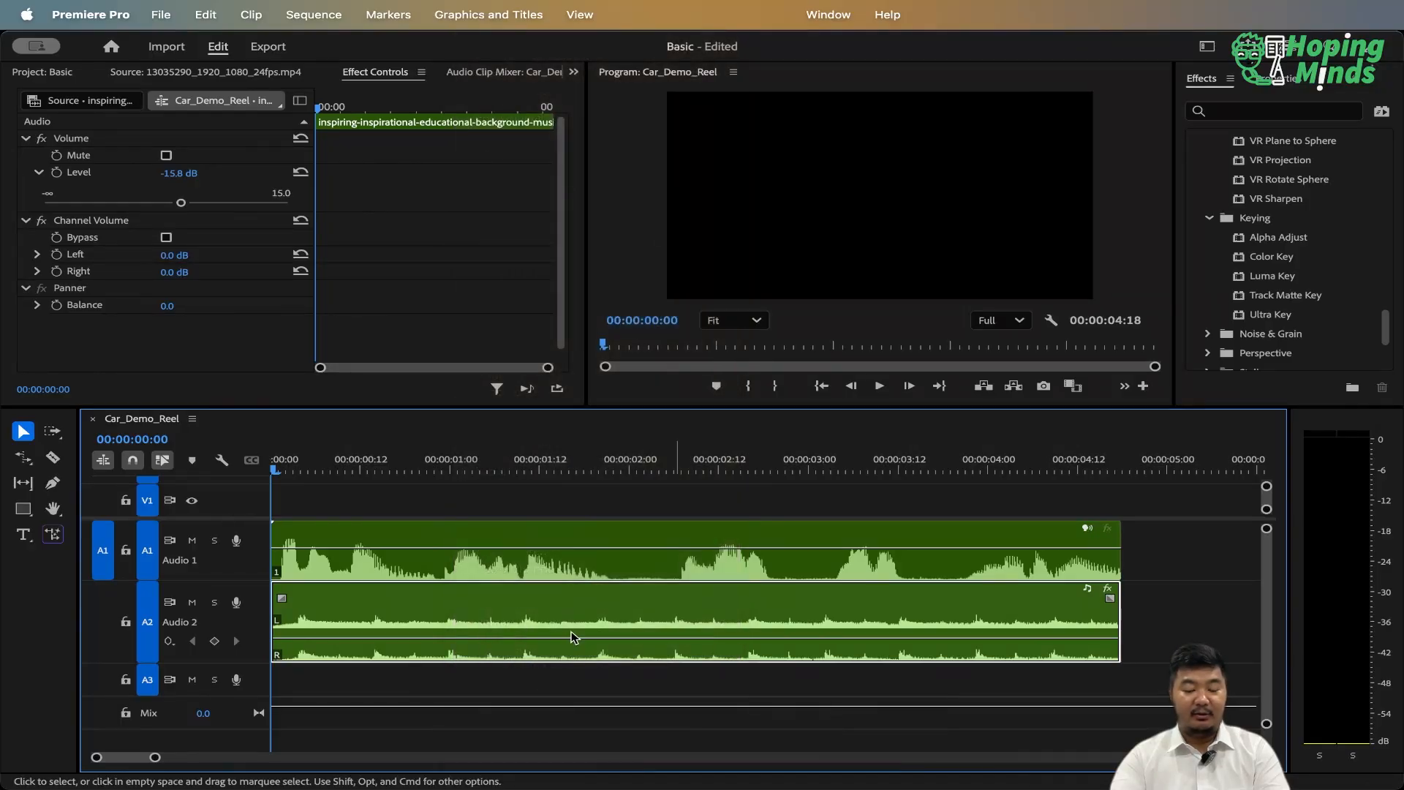
# Add four Volume Level keyframes along the music clip on A2, at about 00:00:00:06, 00:00:01:13, 00:00:03:20 and 00:00:04:10.
pyautogui.press('p')
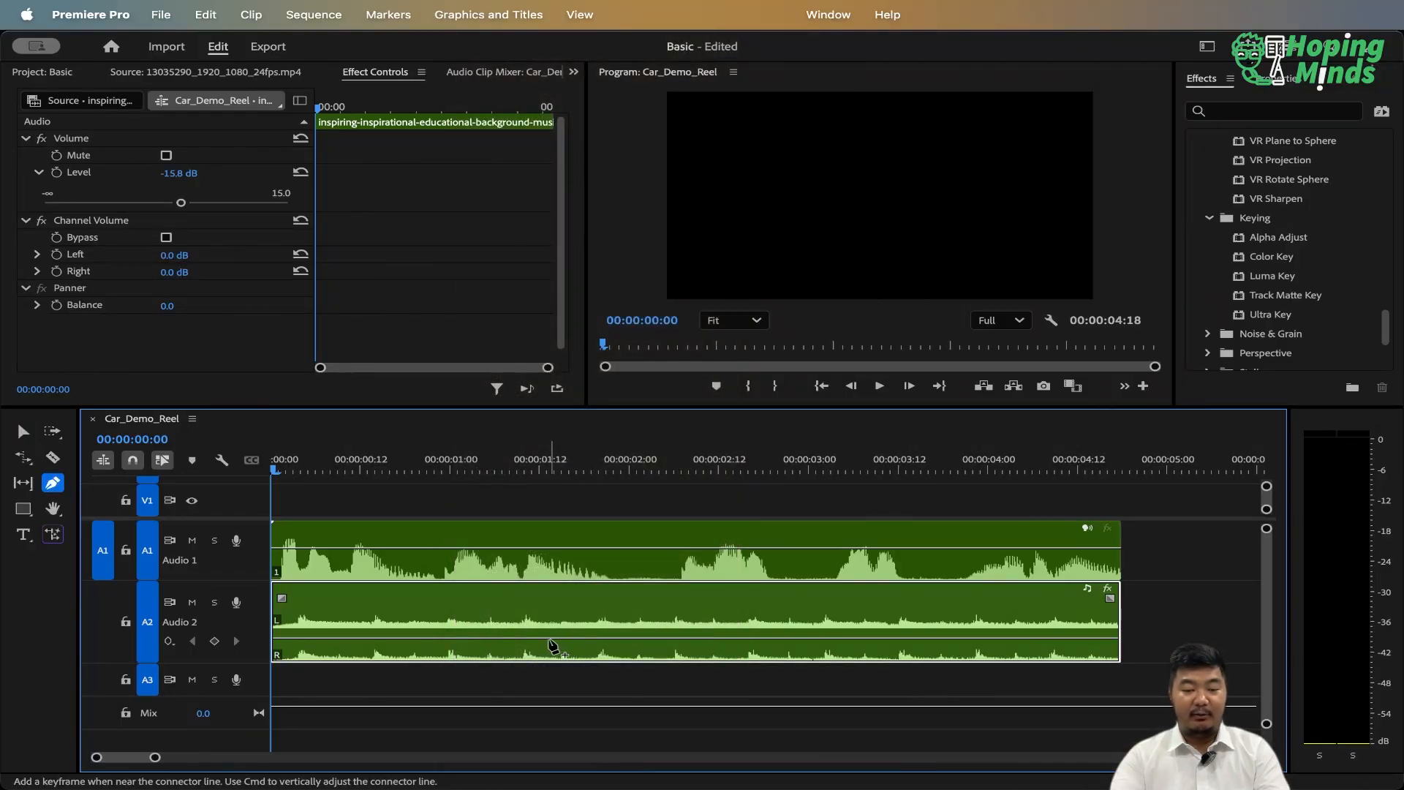
pyautogui.click(548, 638)
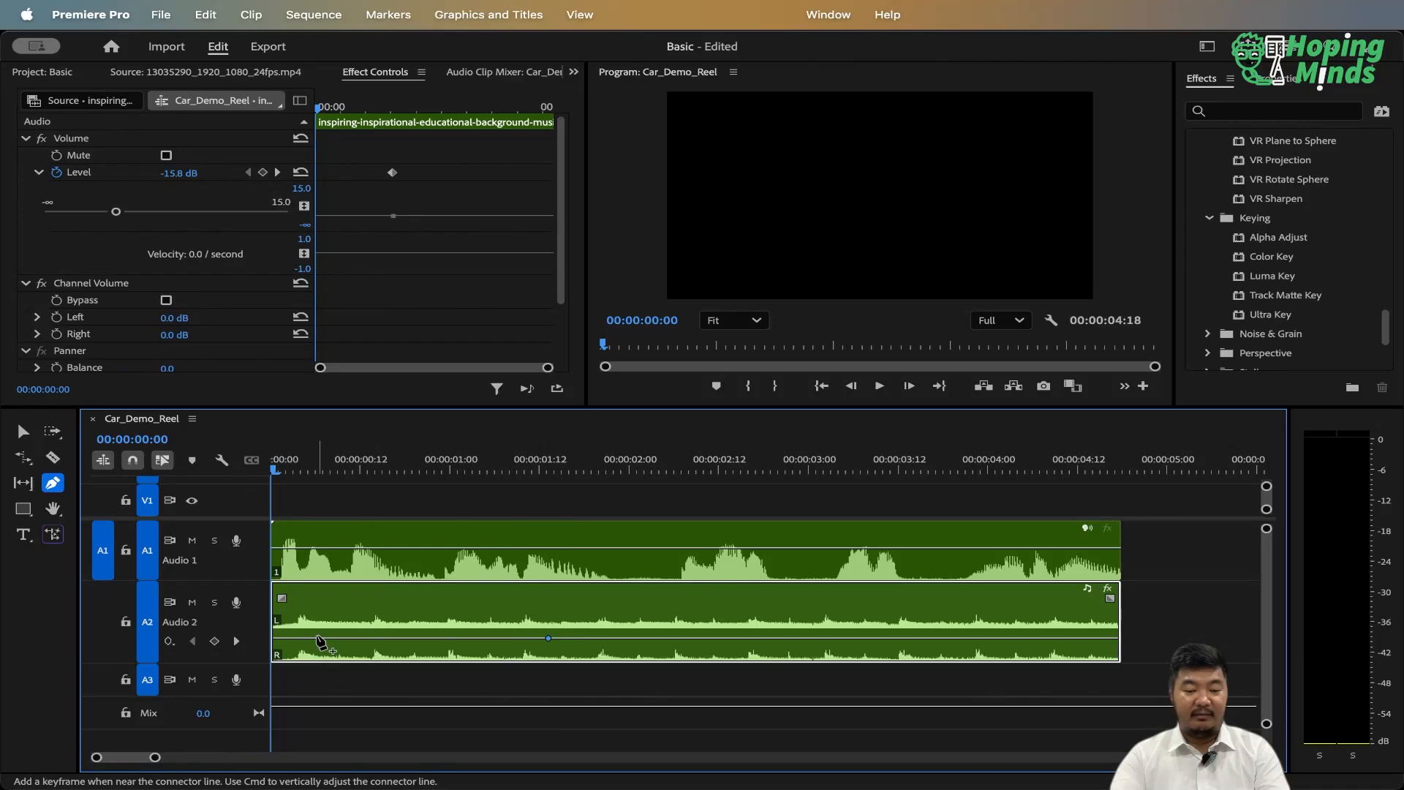
pyautogui.click(316, 638)
pyautogui.press('v')
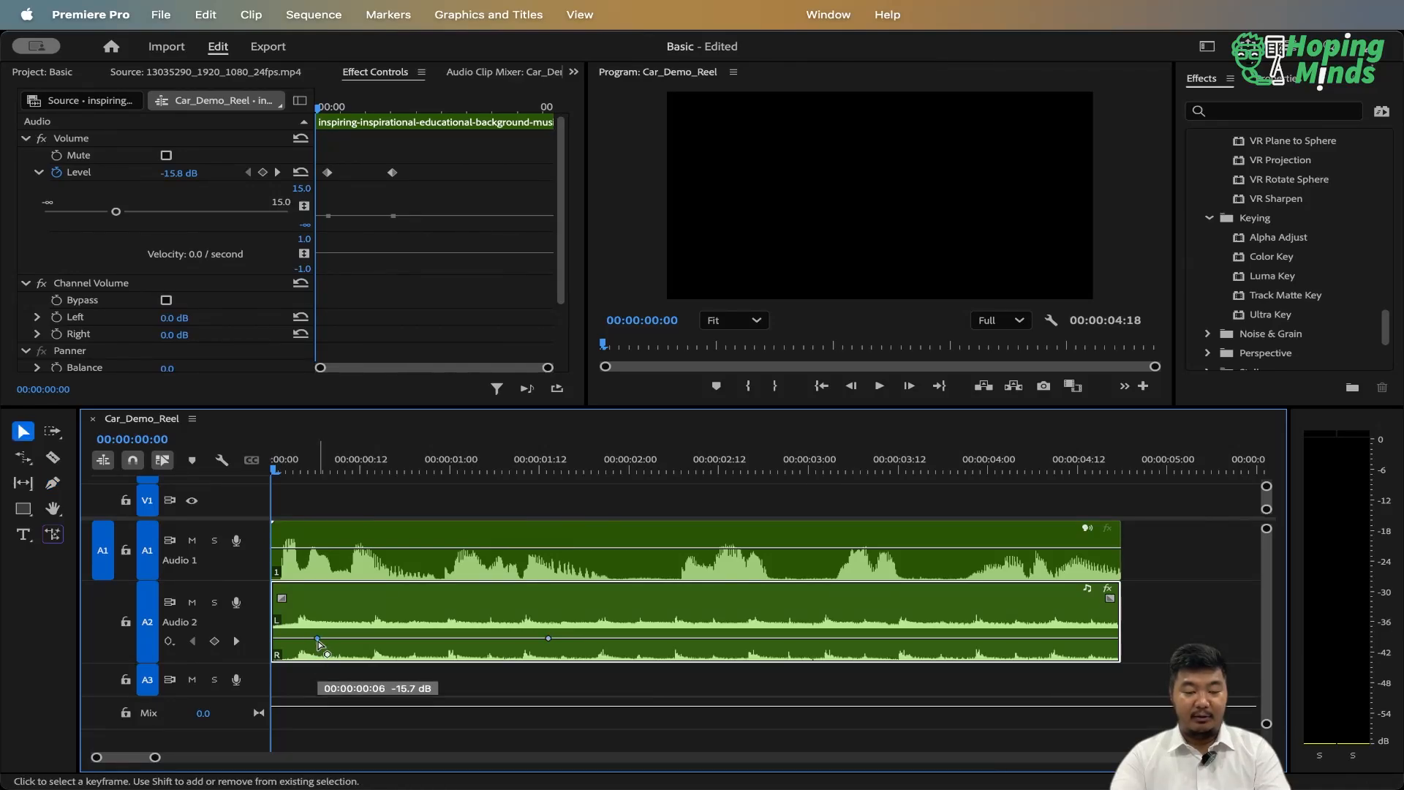
pyautogui.press('p')
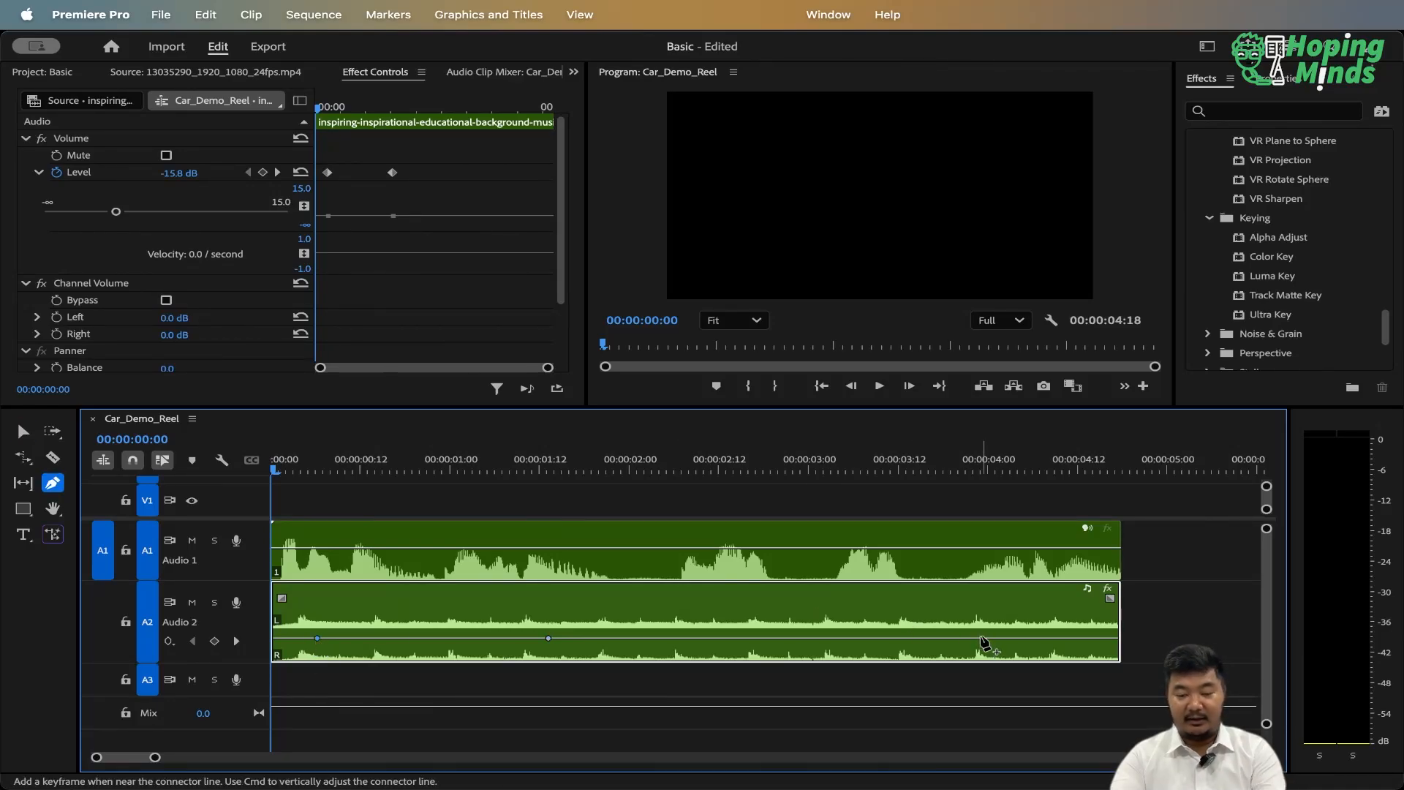
pyautogui.click(956, 639)
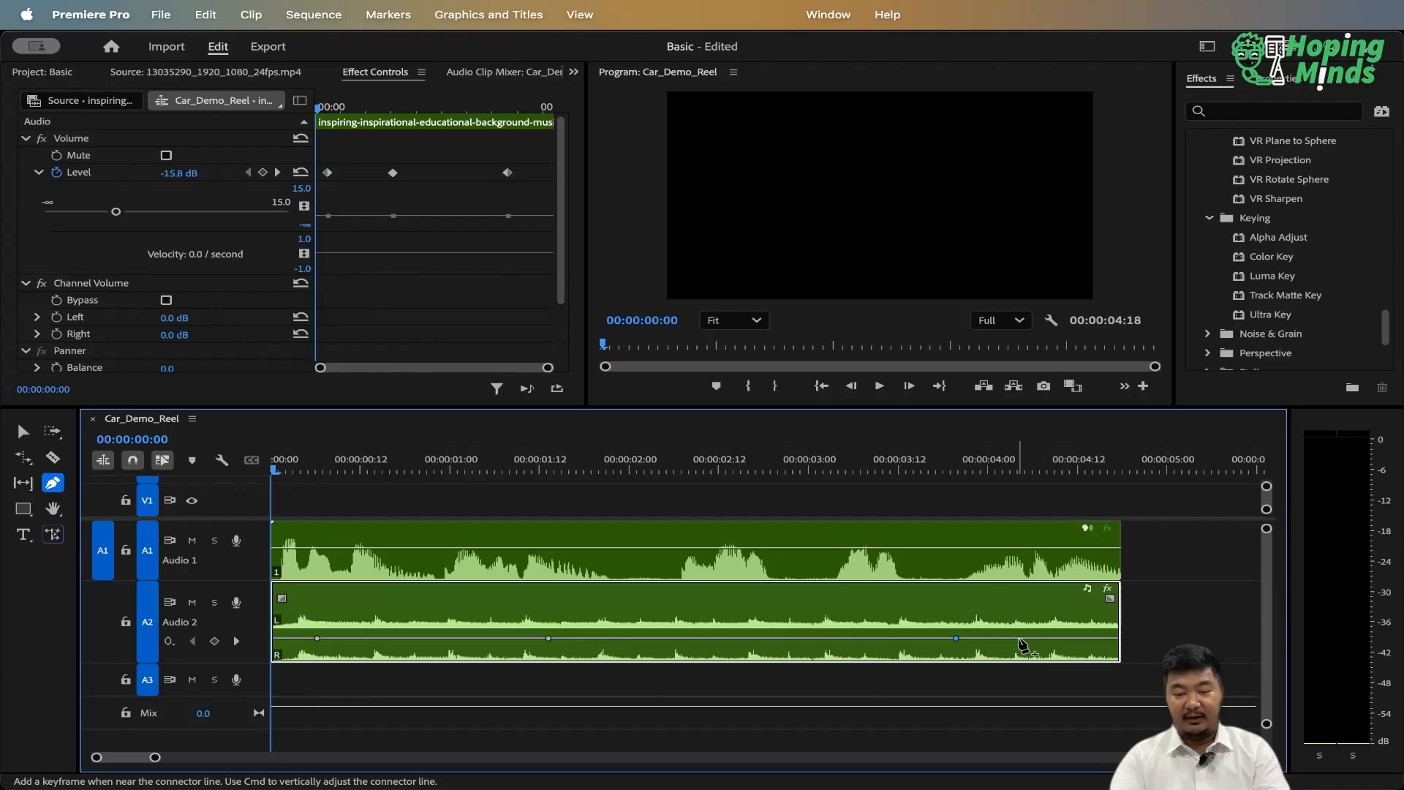
pyautogui.click(1060, 638)
# Move the last music keyframe to silence at about 00:00:04:16 and smooth the fade-out with Bezier curves at both its keyframes.
pyautogui.press('v')
pyautogui.moveTo(1062, 642); pyautogui.dragTo(1110, 690)
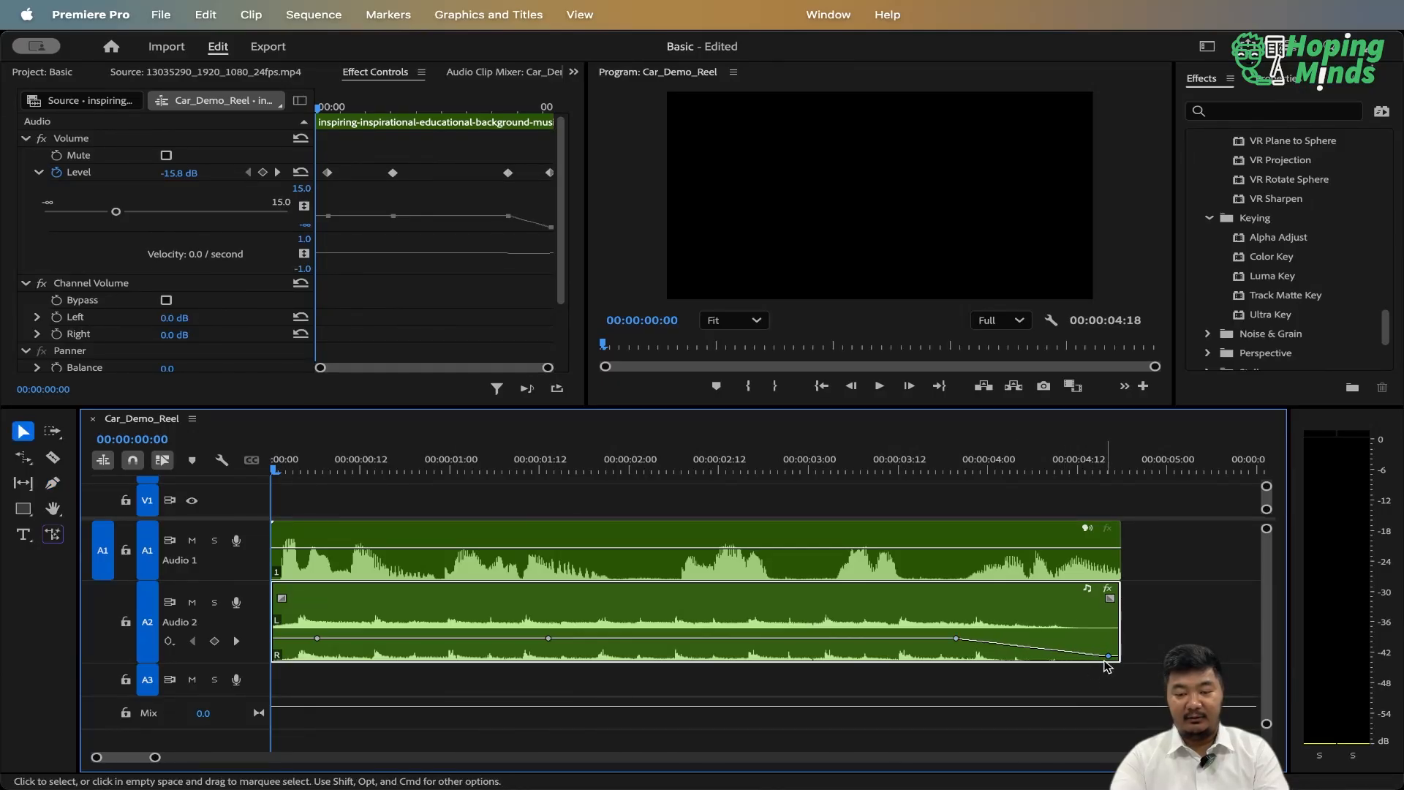
pyautogui.keyDown('super'); pyautogui.click(1109, 656); pyautogui.keyUp('super')
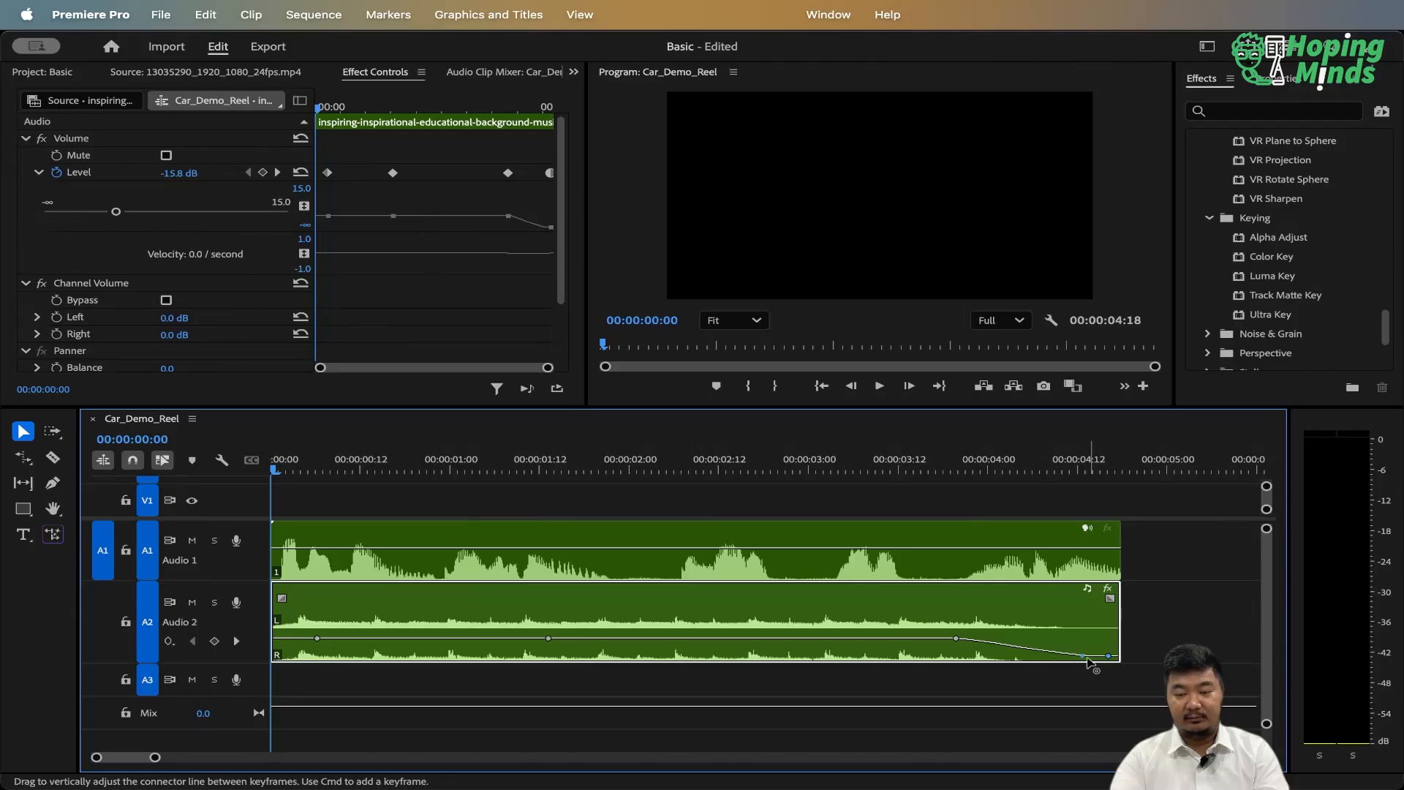
pyautogui.moveTo(1057, 660); pyautogui.dragTo(1070, 655)
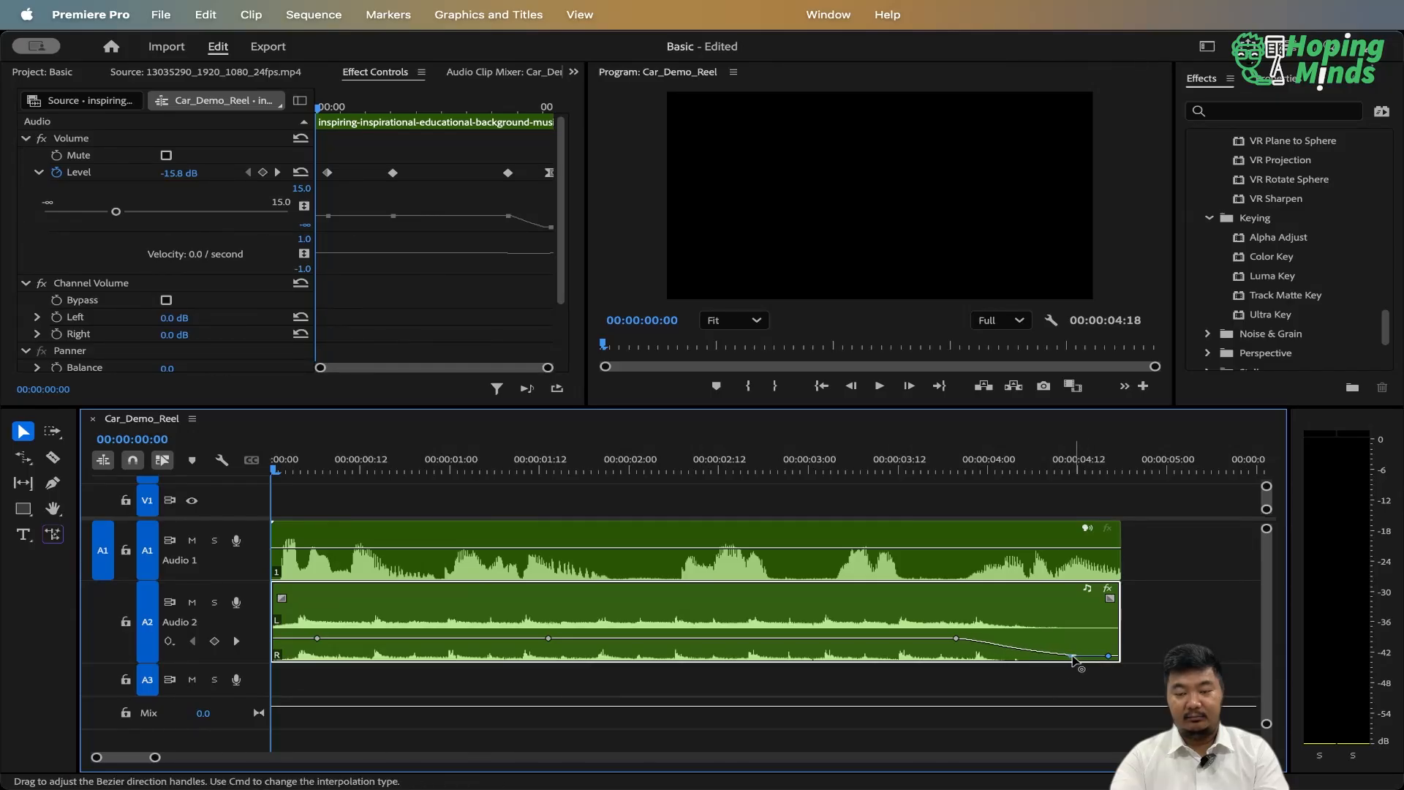
pyautogui.keyDown('super'); pyautogui.click(957, 638); pyautogui.keyUp('super')
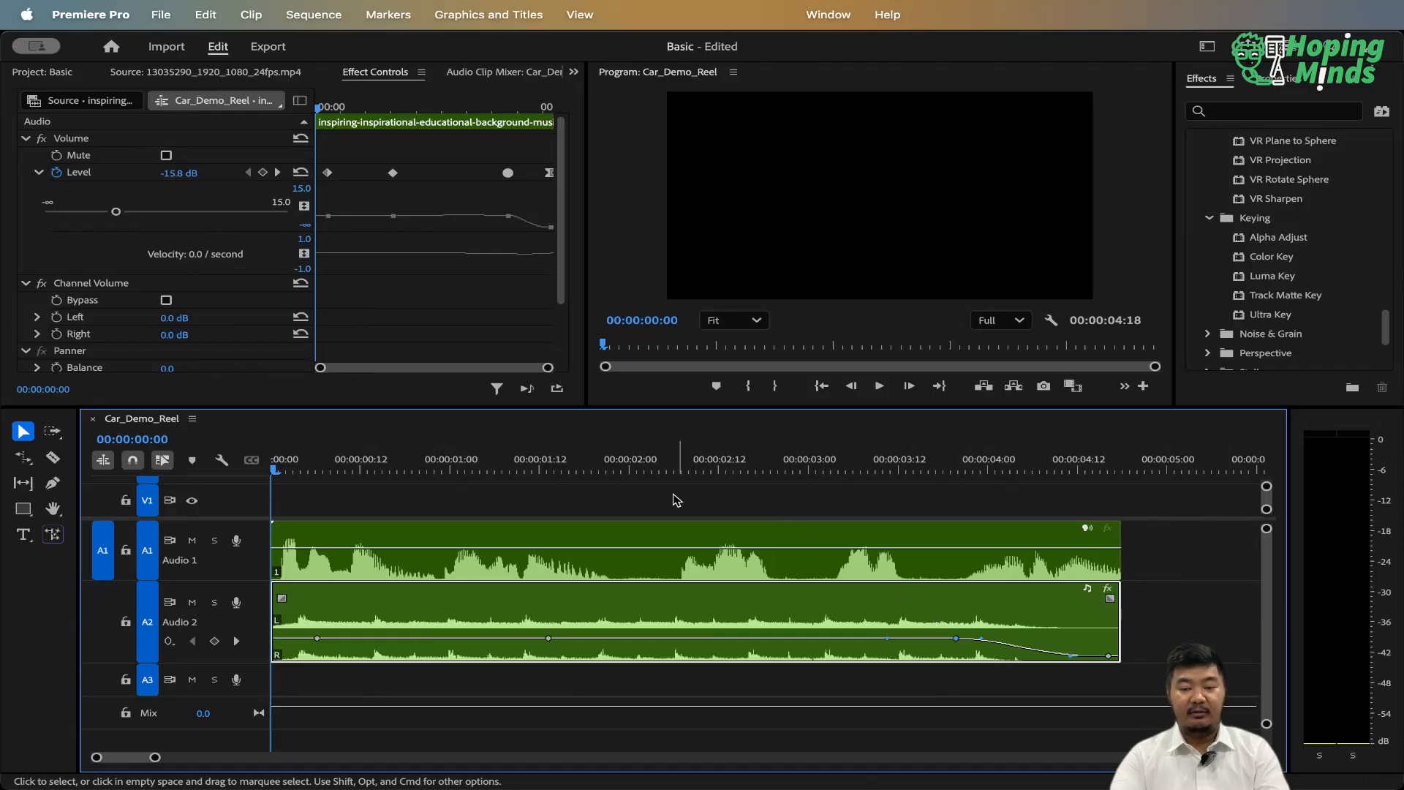
# Mute the voice-over track A1 and play the music from 00:00:01:17 to check its fade-out.
pyautogui.click(580, 468)
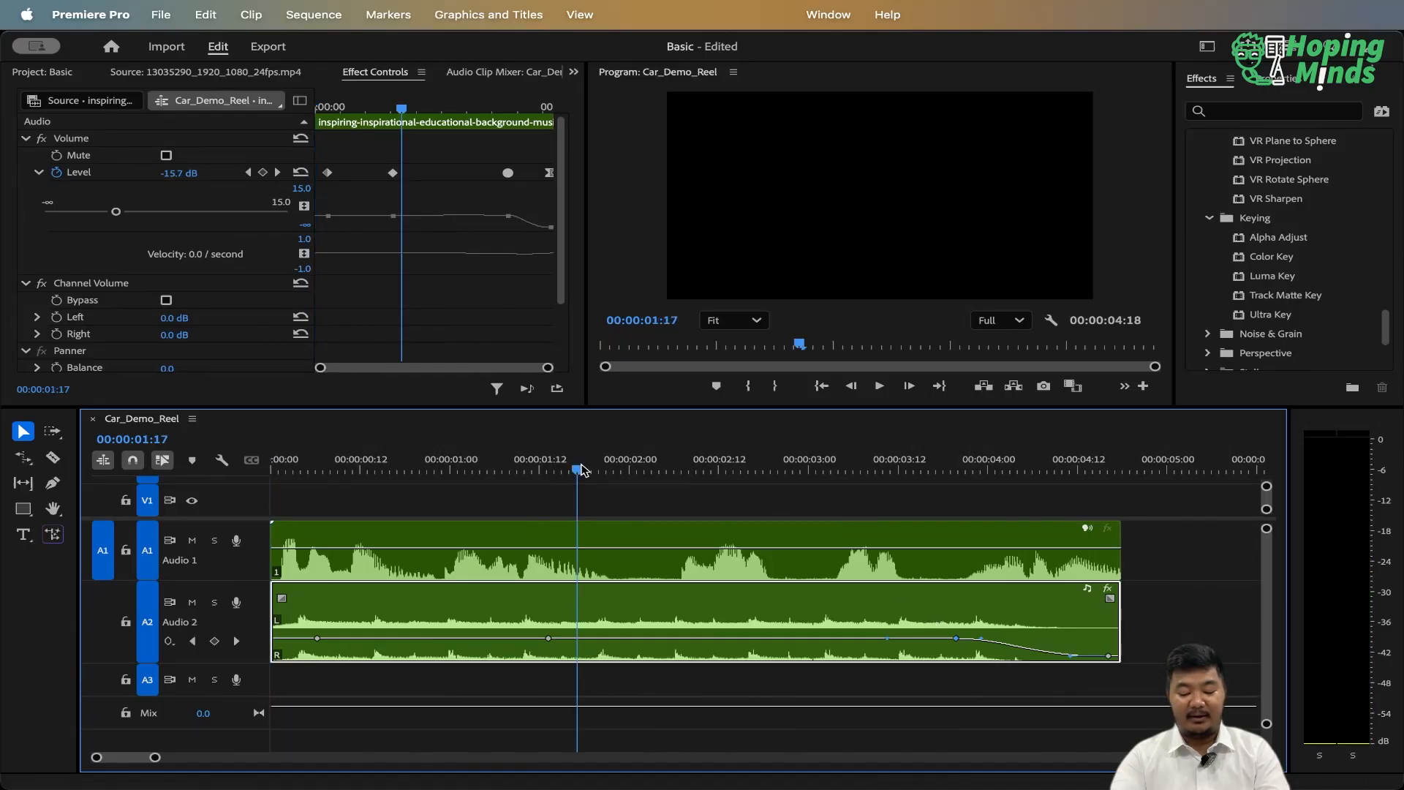
pyautogui.click(196, 544)
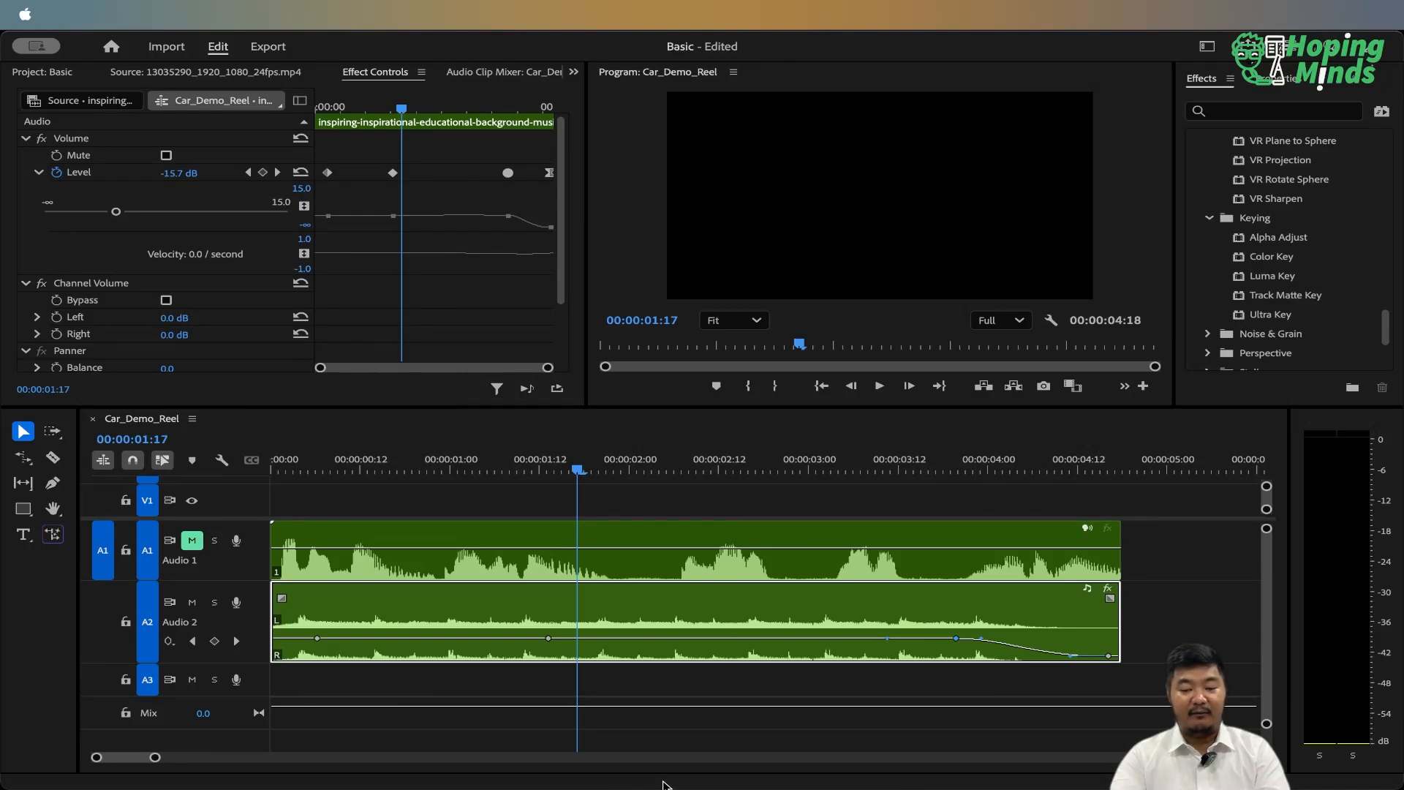
pyautogui.click(769, 753)
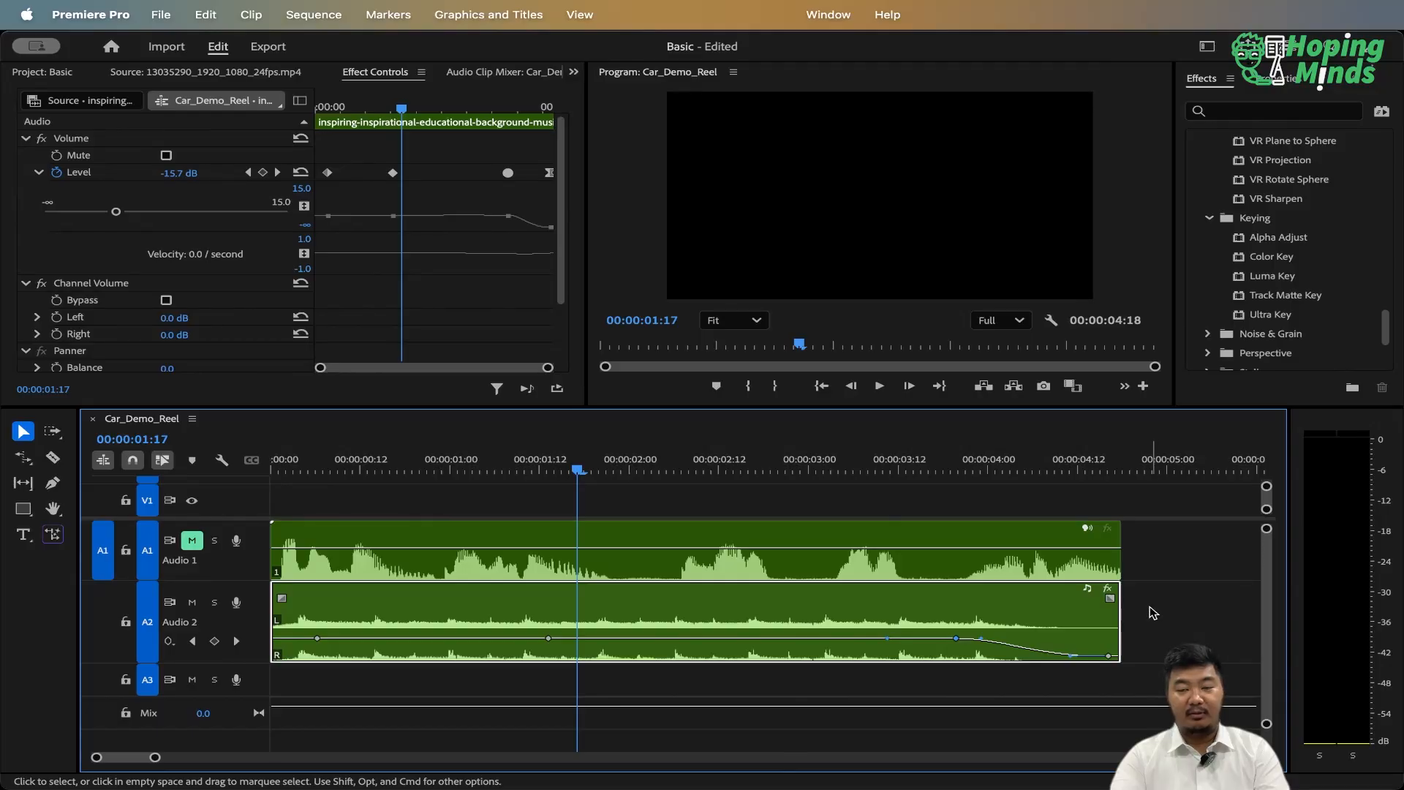
pyautogui.press('space')
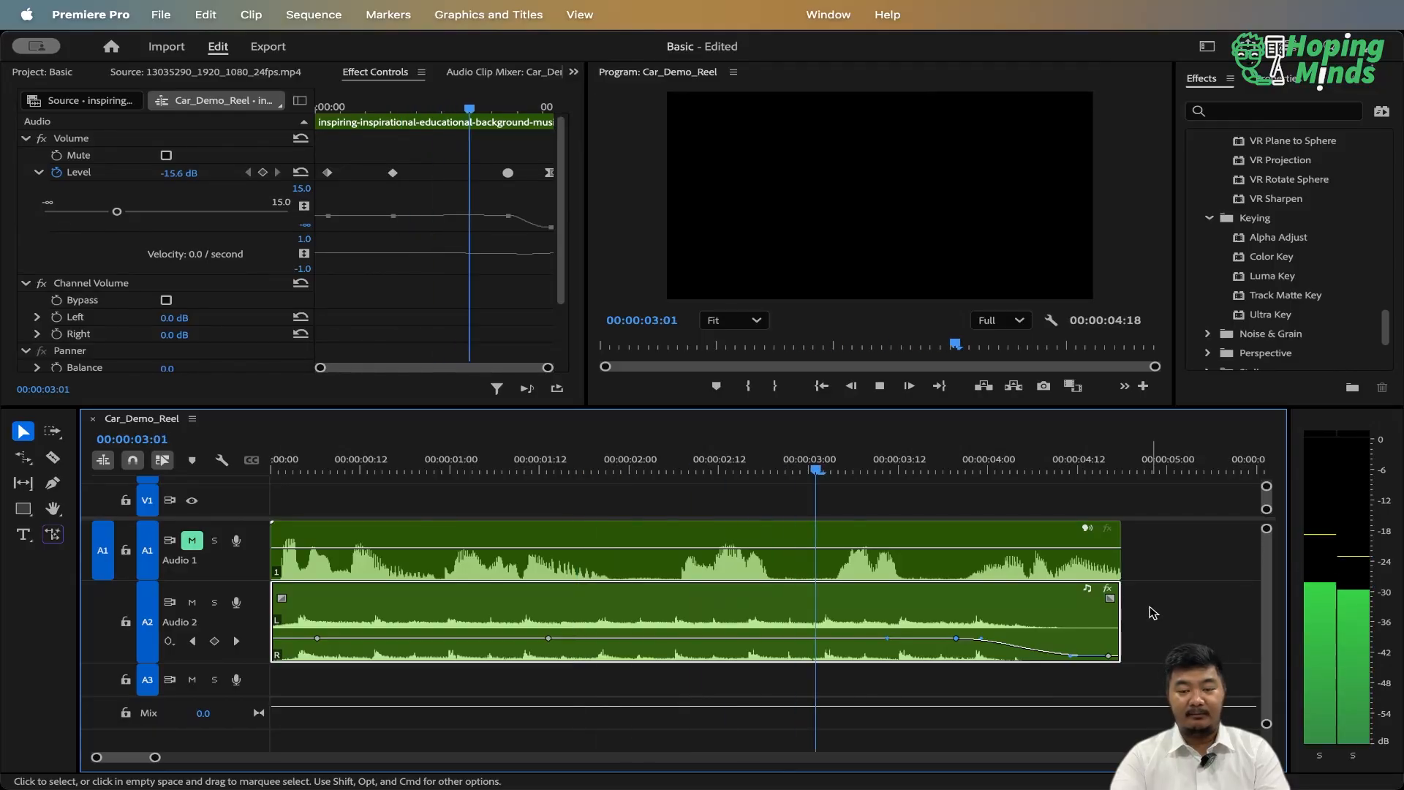
pyautogui.press('space')
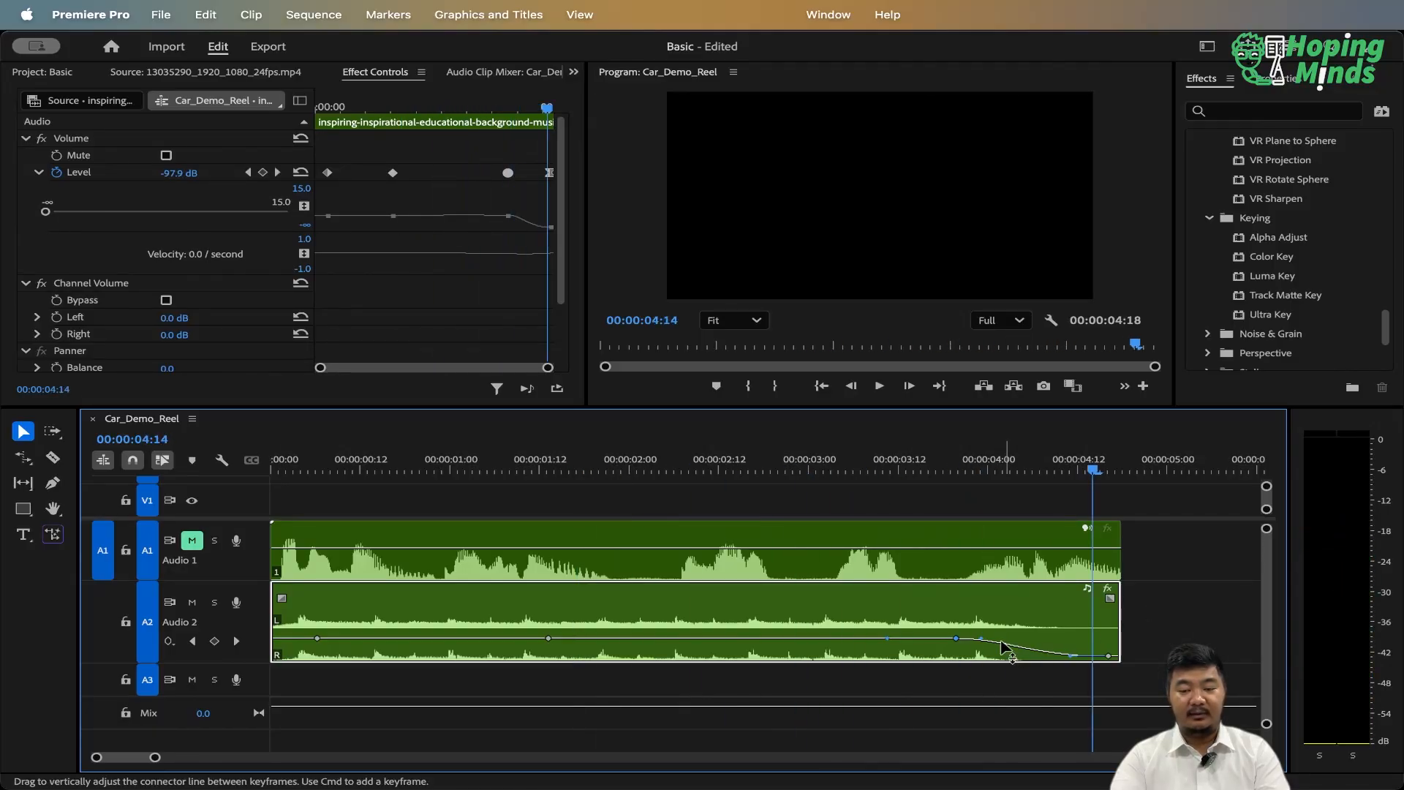
# Lengthen the music fade so it runs from about 00:00:02:09 to about 00:00:04:11, and play it from 00:00:01:11.
pyautogui.moveTo(957, 639); pyautogui.dragTo(698, 639)
pyautogui.click(534, 470)
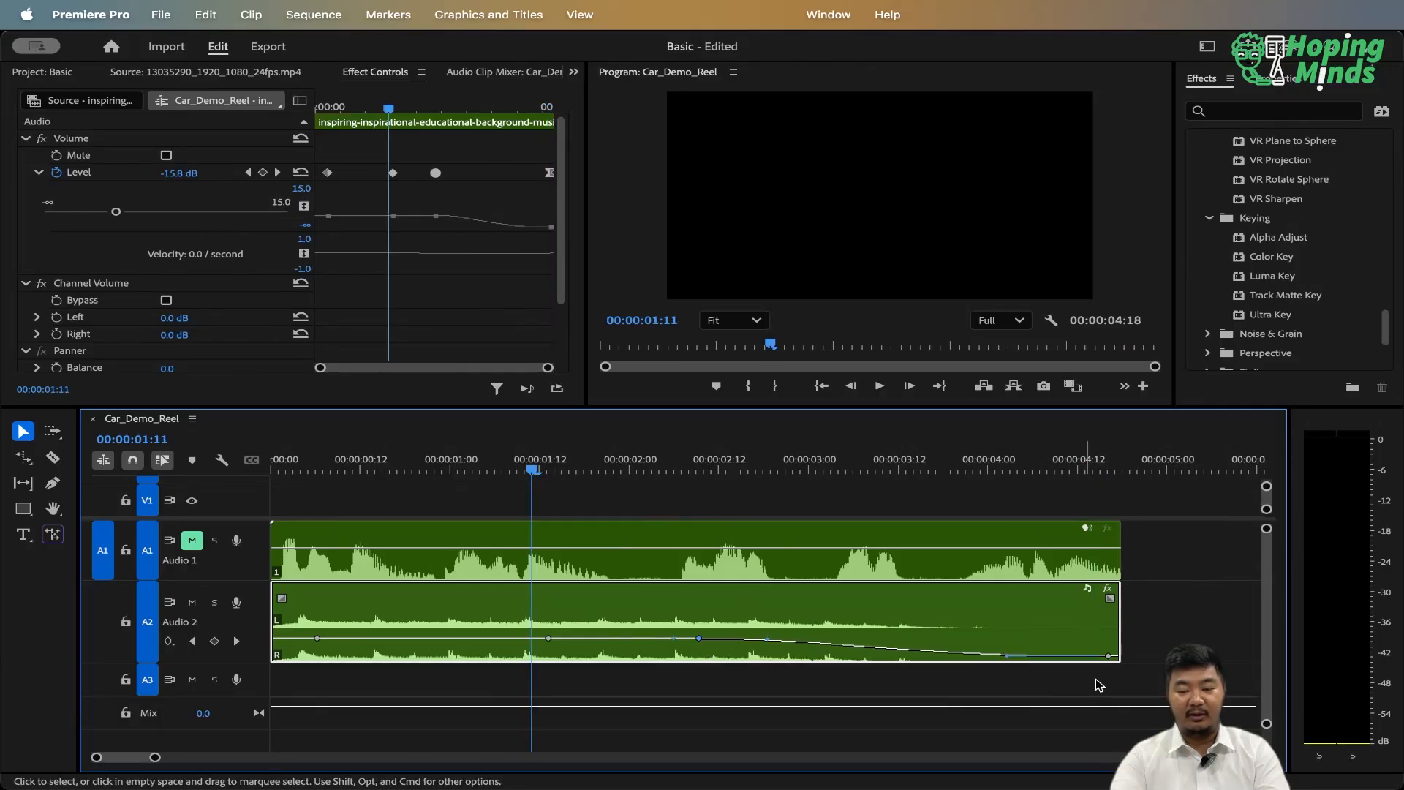
pyautogui.moveTo(1109, 655); pyautogui.dragTo(1098, 655)
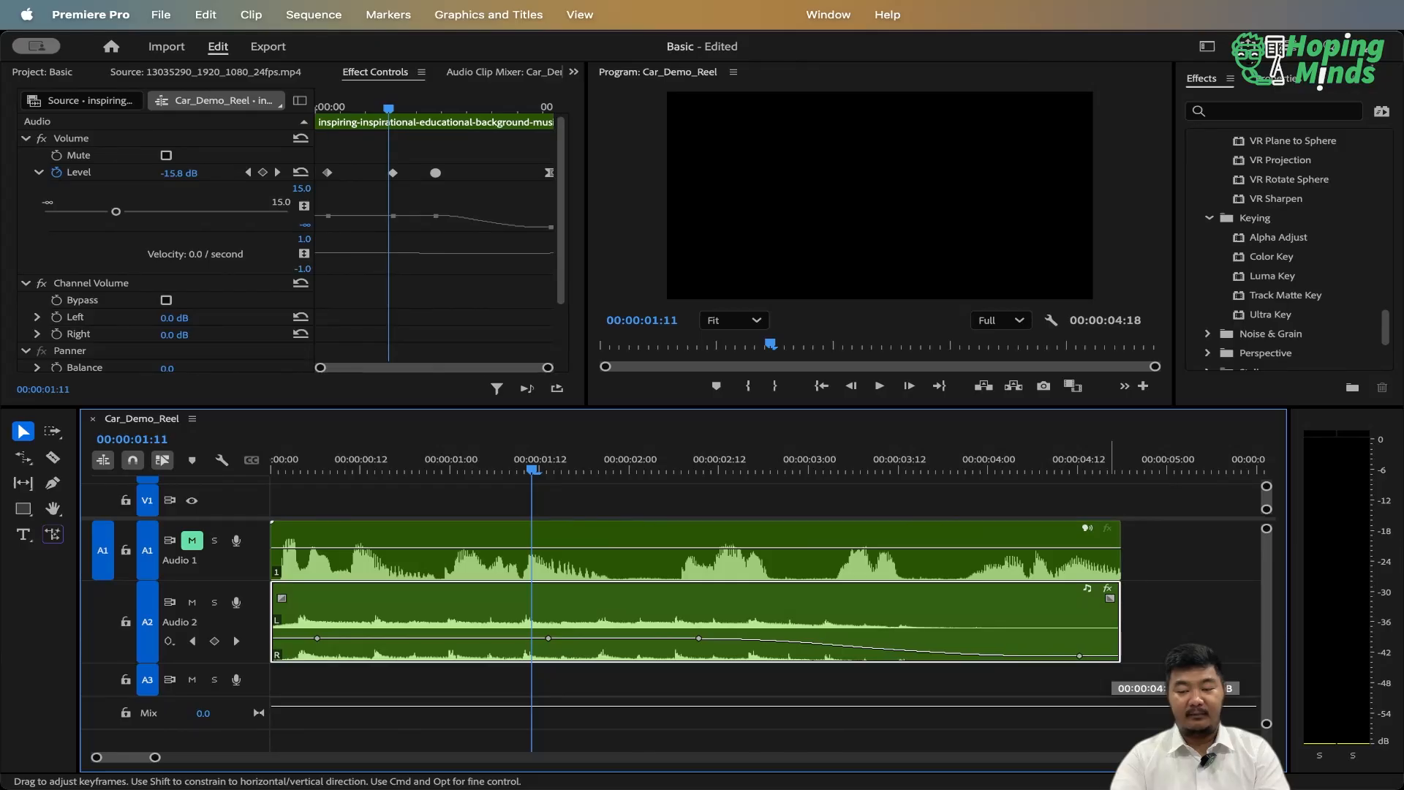
pyautogui.press('space')
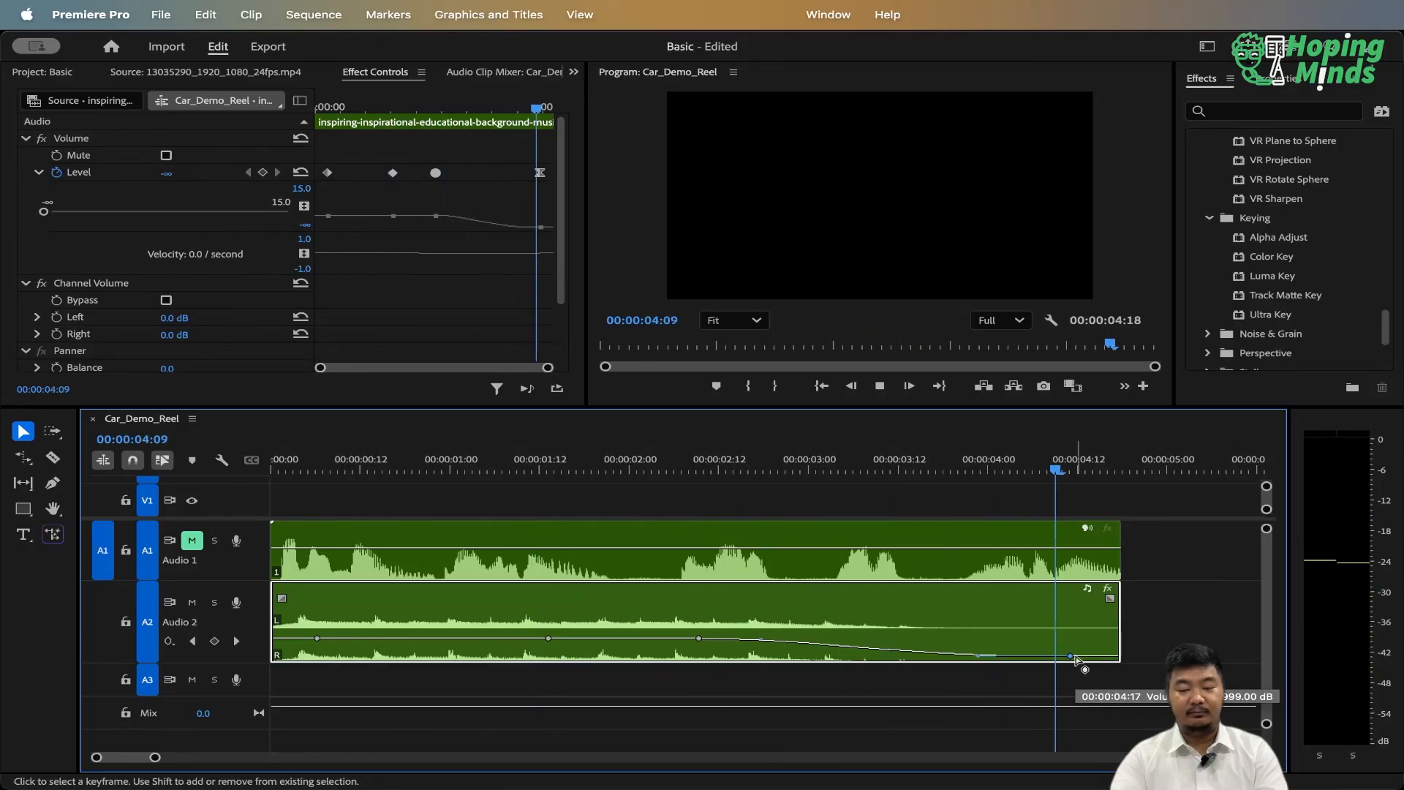
pyautogui.press('space')
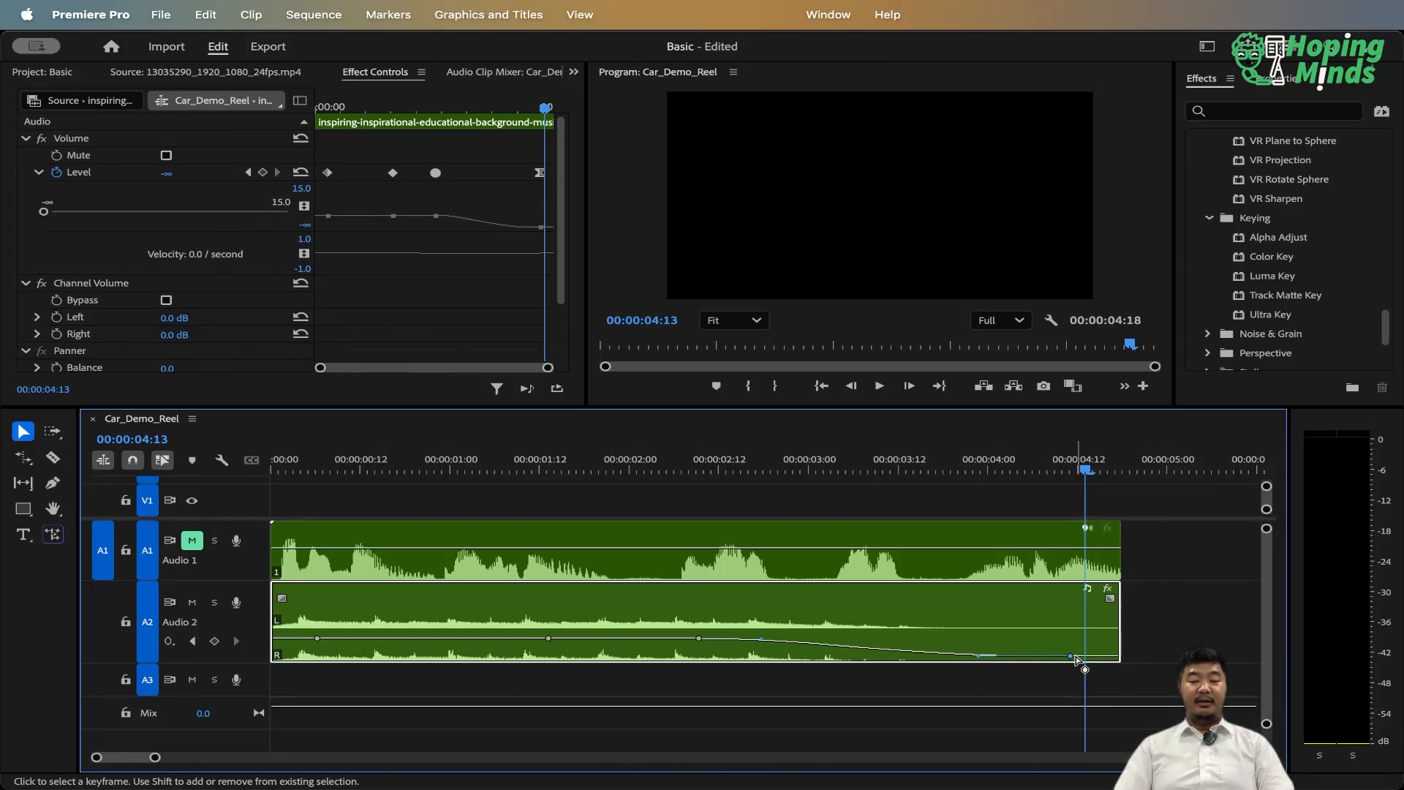
# Collapse the video effects and examine the Crossfade audio transitions and the audio effect categories.
pyautogui.scroll(10, 1307, 245)
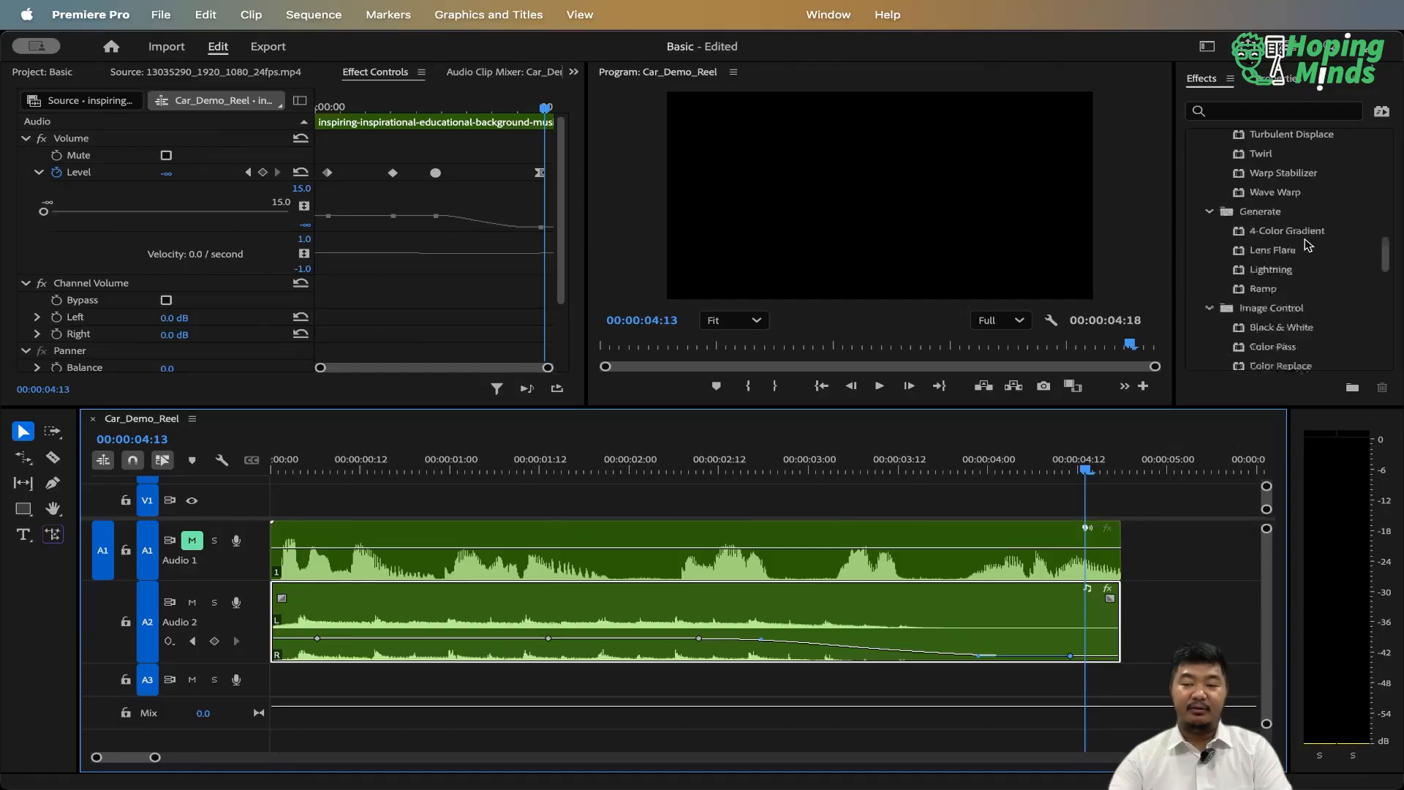
pyautogui.scroll(1, 1307, 245)
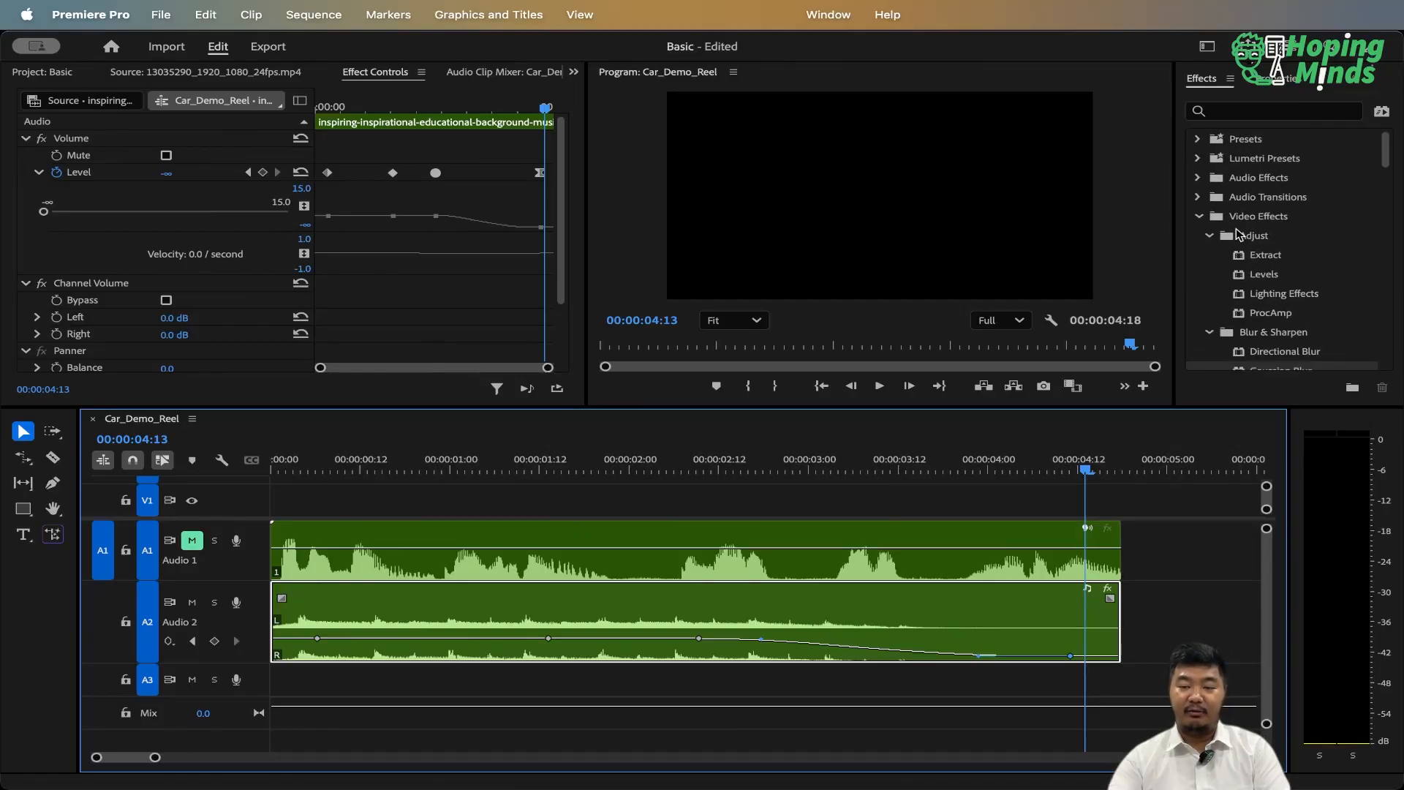
pyautogui.click(1208, 237)
pyautogui.click(1199, 217)
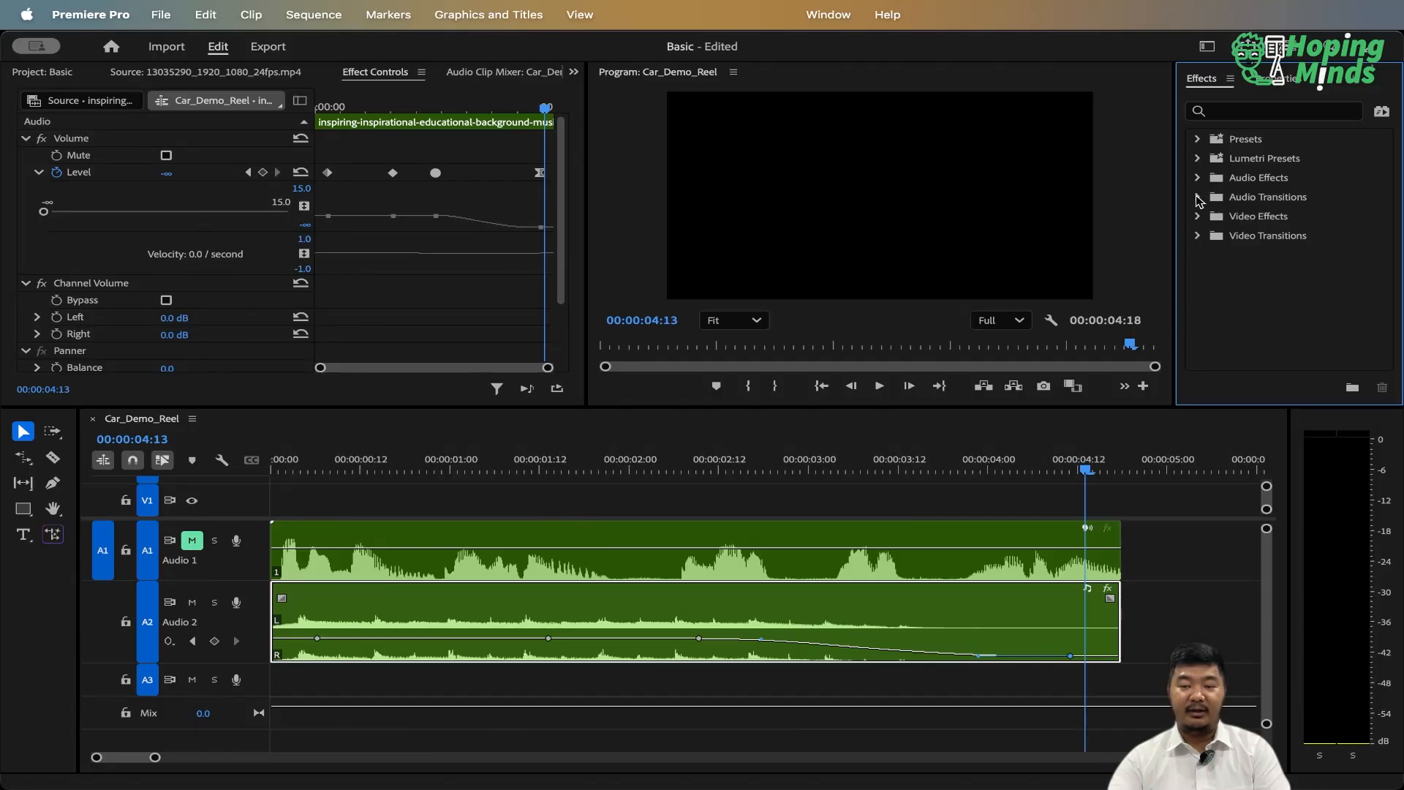
pyautogui.click(1199, 198)
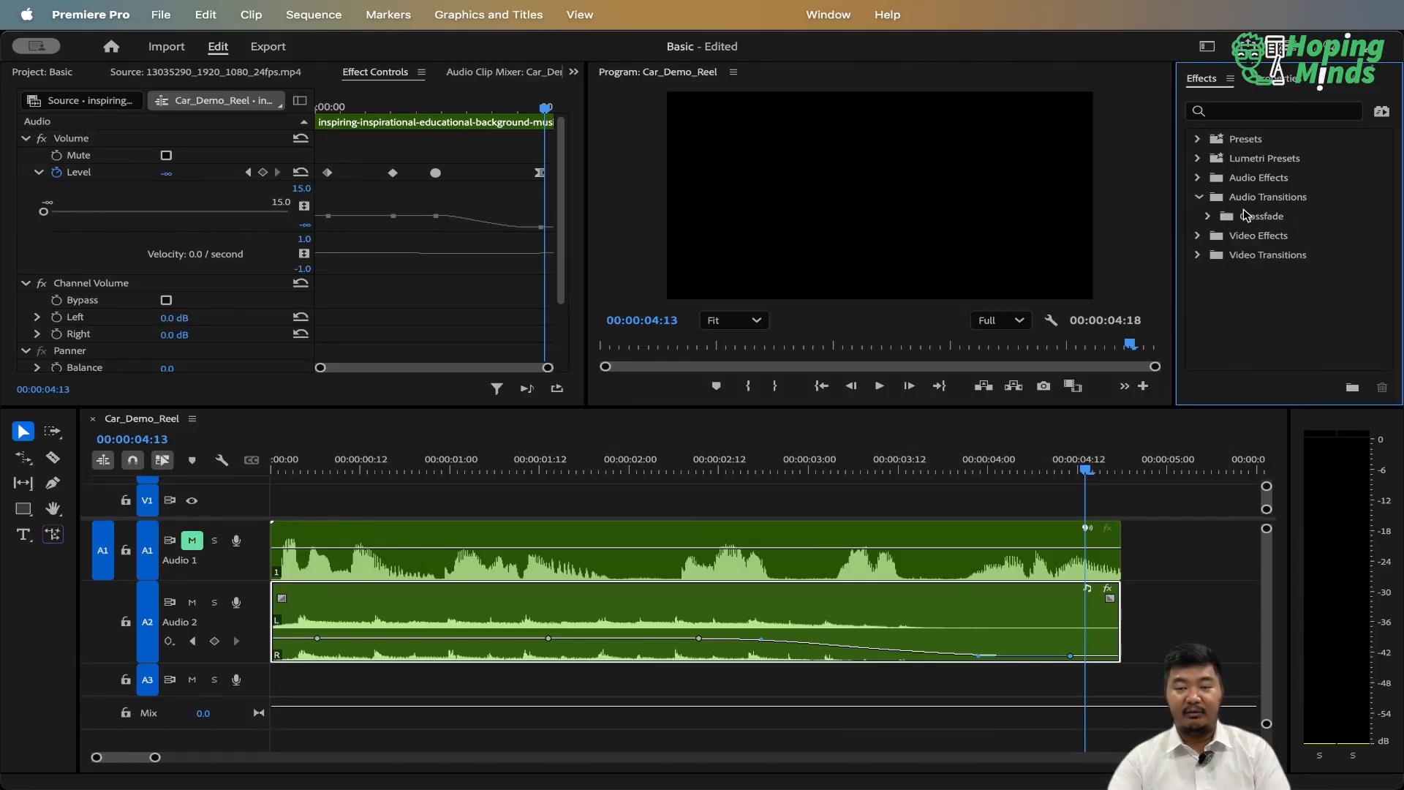
pyautogui.click(1210, 216)
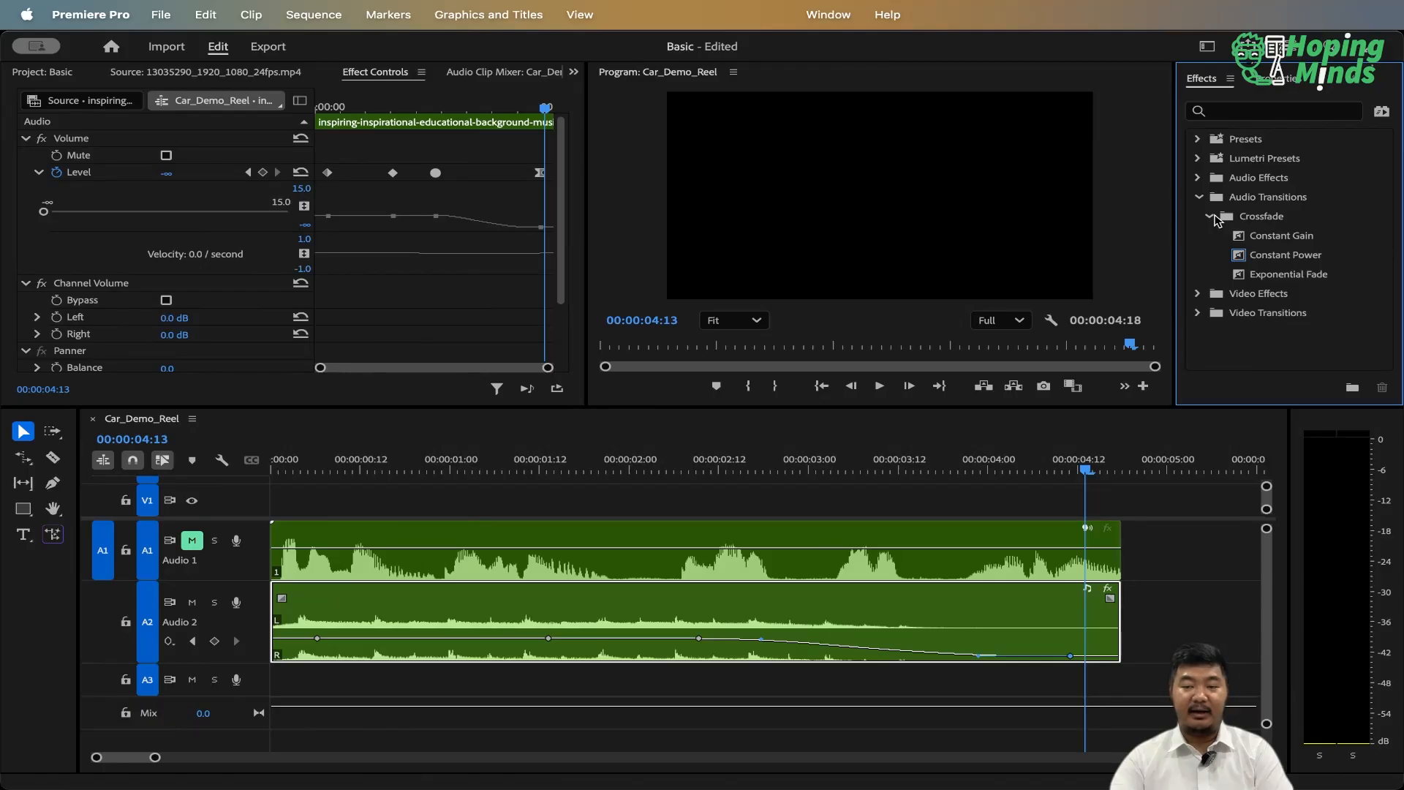
pyautogui.click(1200, 178)
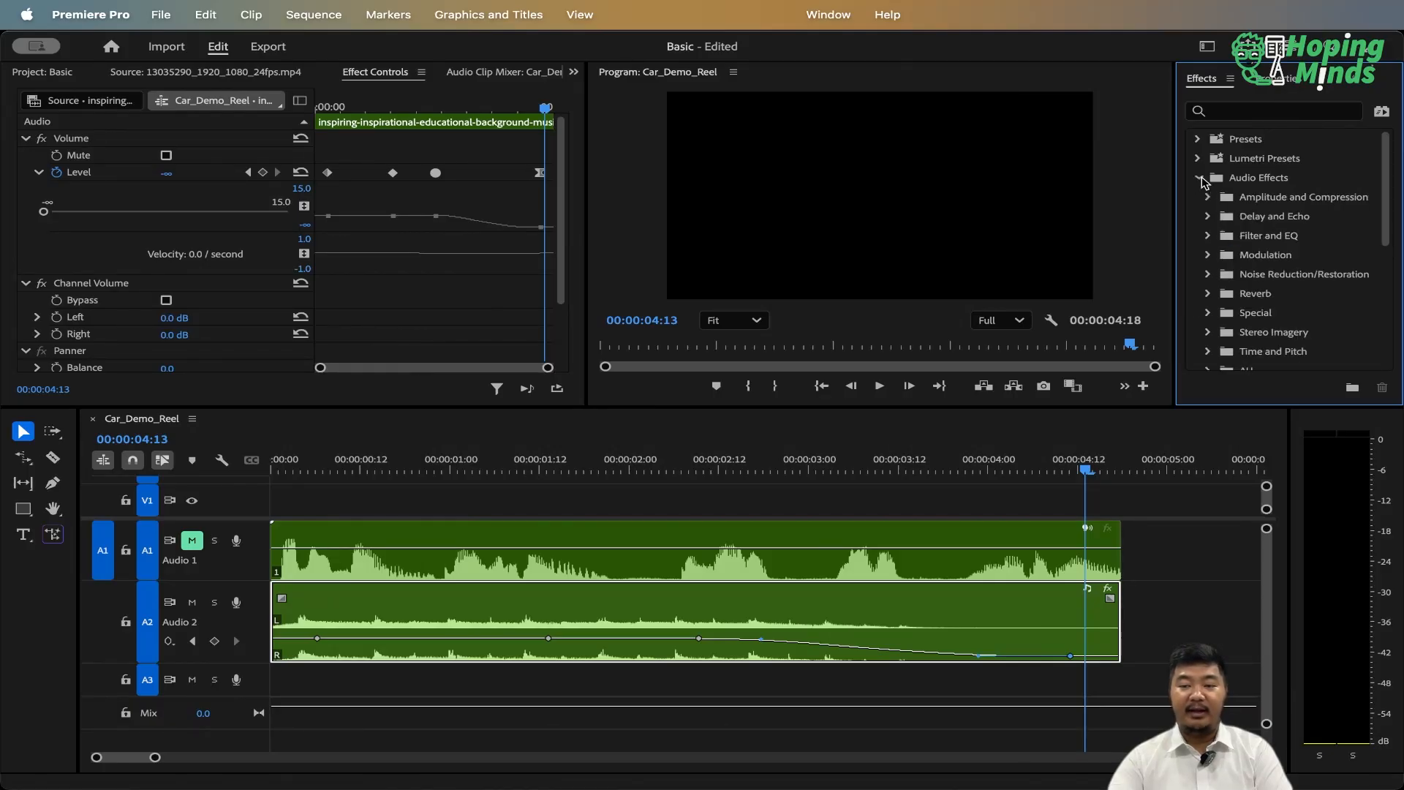
pyautogui.scroll(-5, 1276, 251)
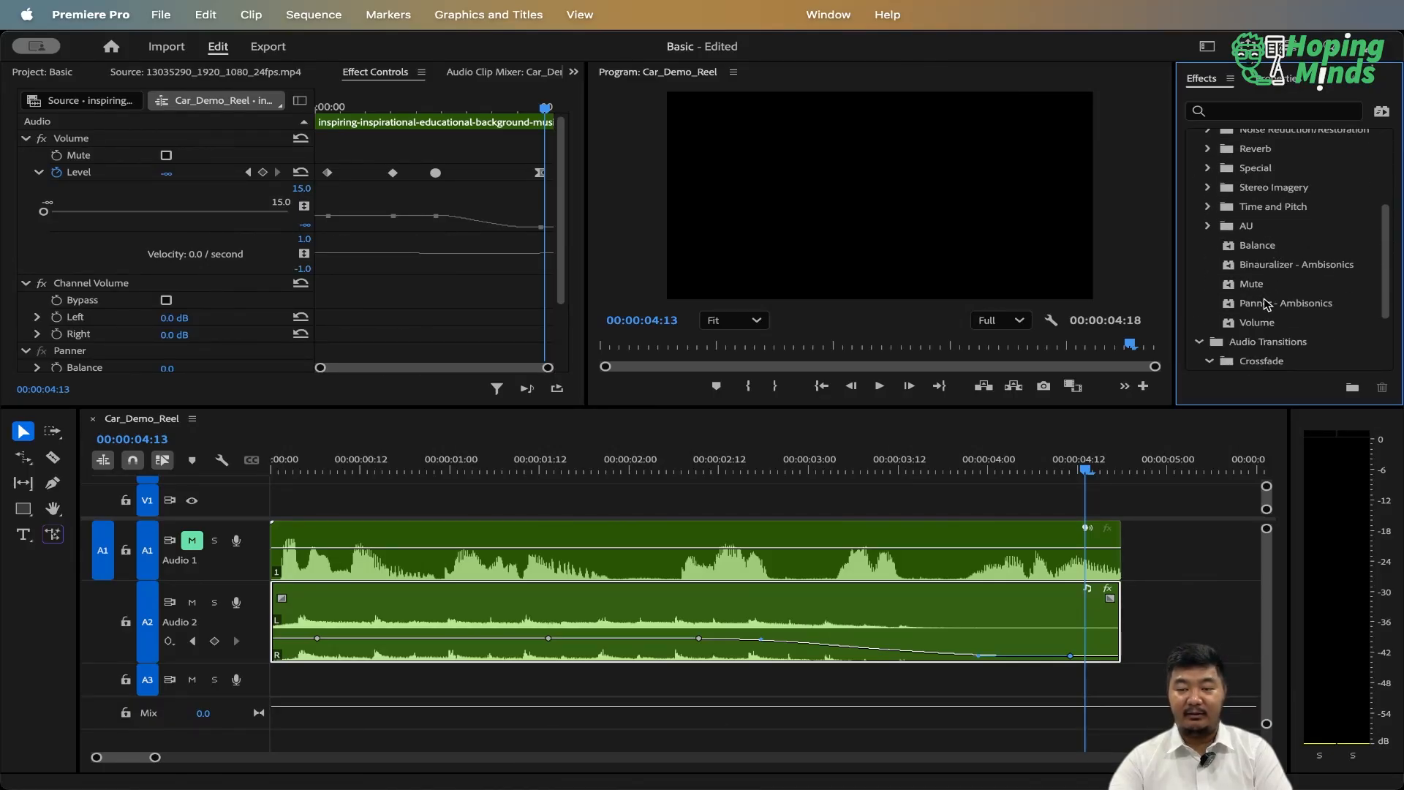
pyautogui.scroll(5, 1251, 300)
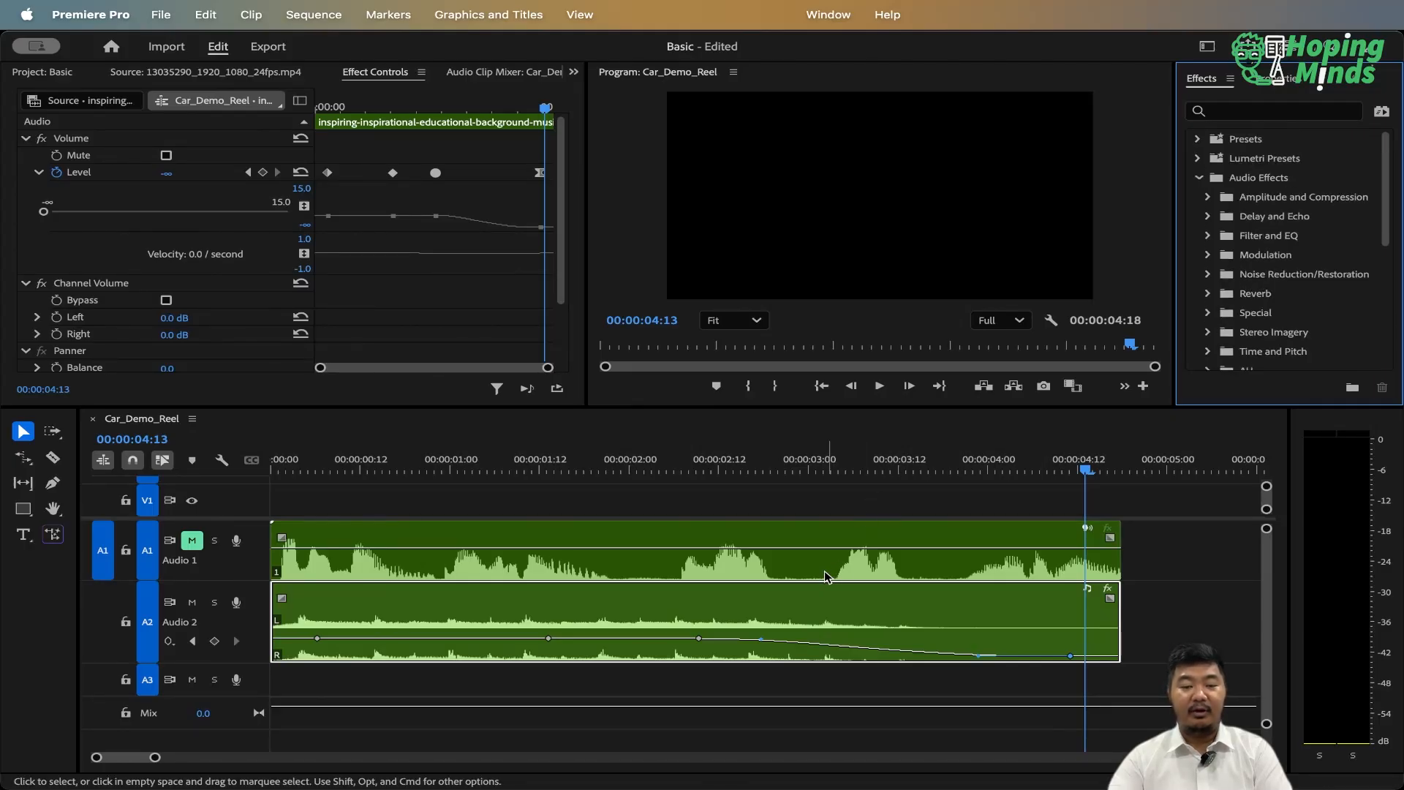
# Increase the height of the voice-over track A1 and deselect all clips.
pyautogui.click(821, 600)
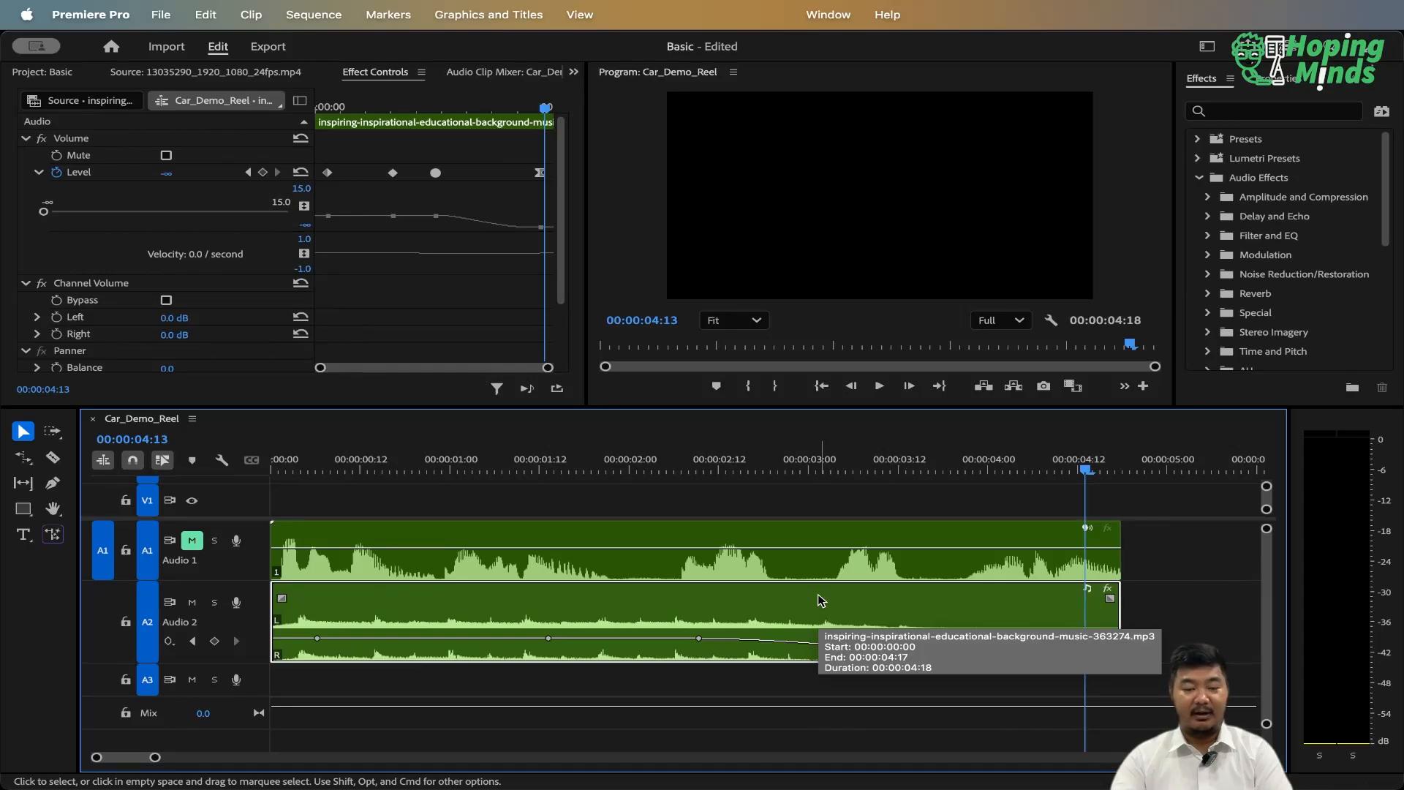
pyautogui.moveTo(220, 580); pyautogui.dragTo(220, 612)
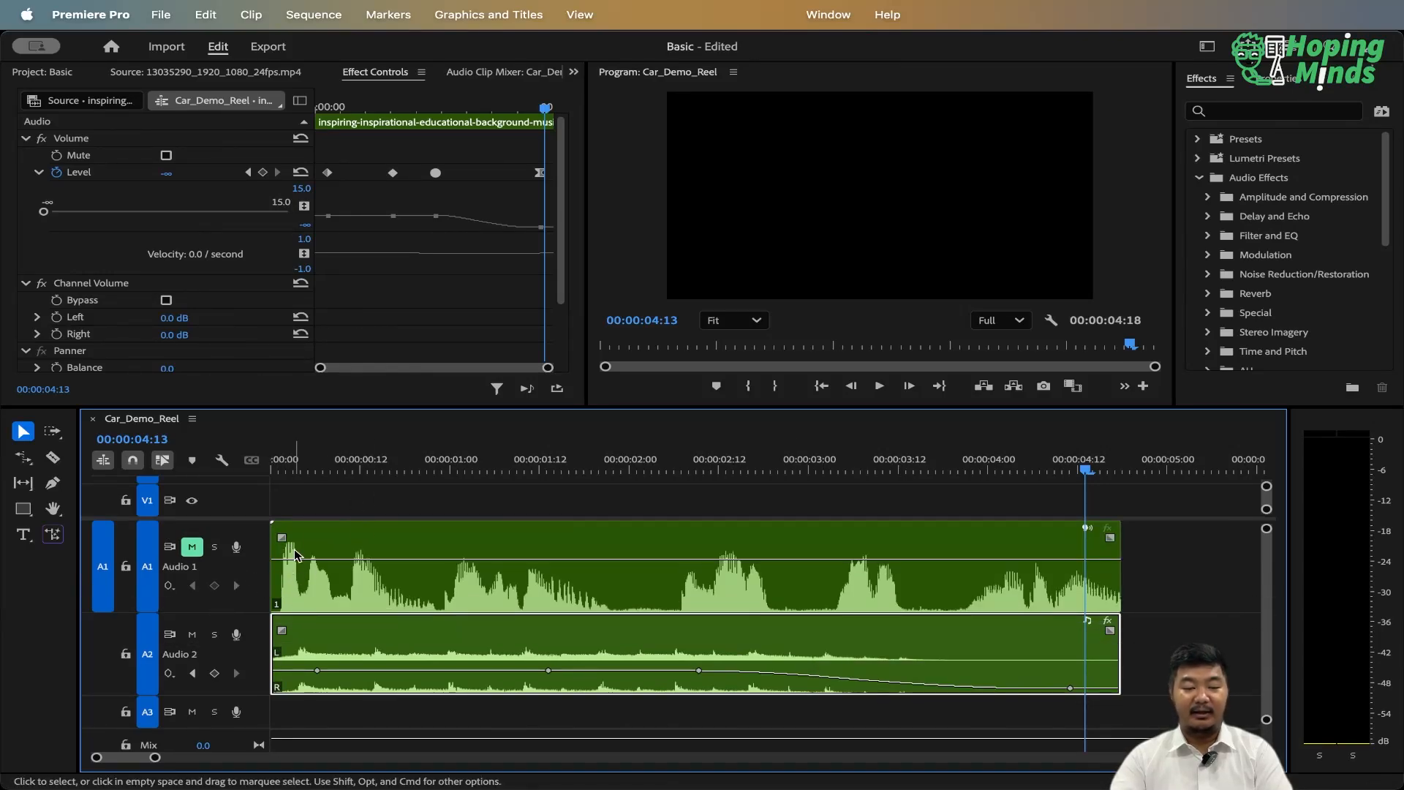
pyautogui.click(1165, 577)
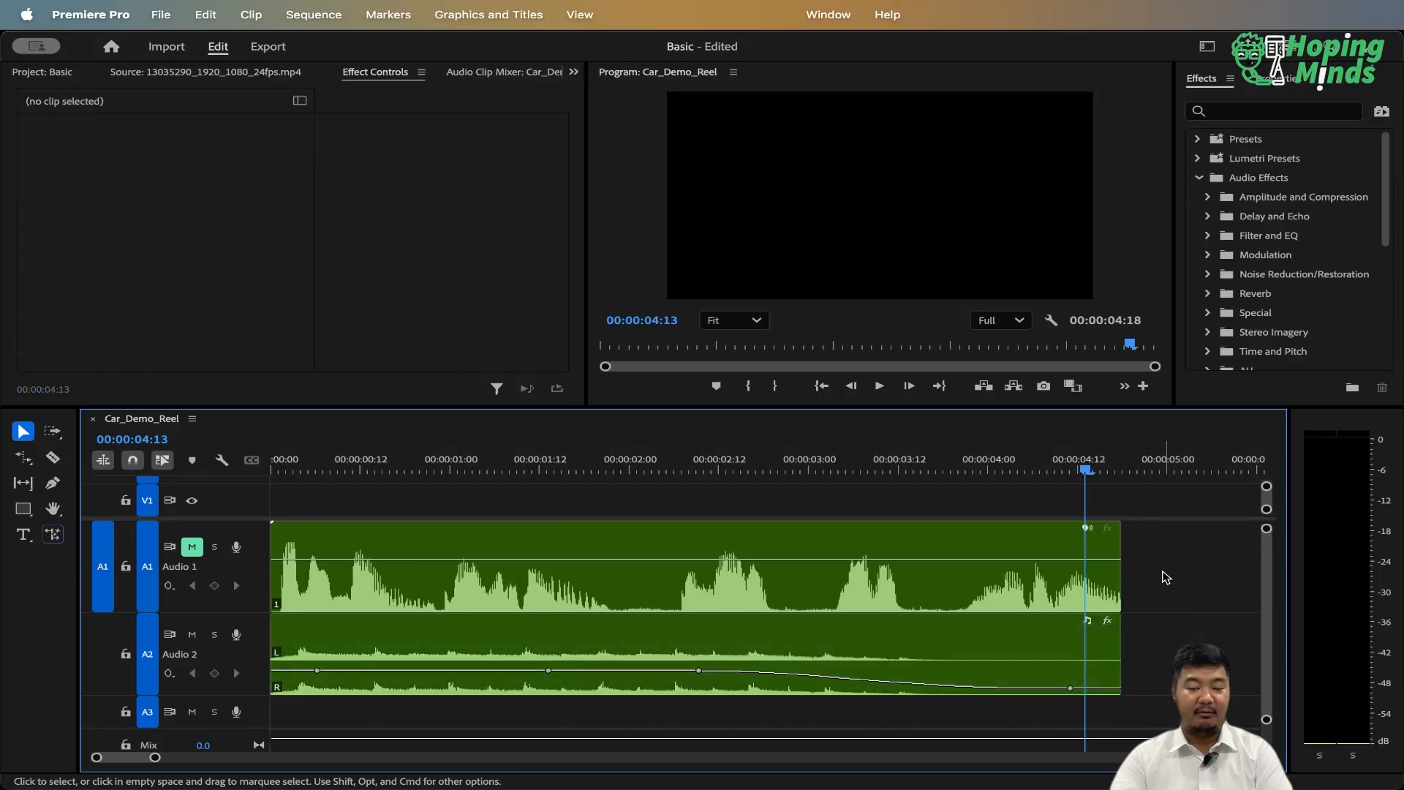
# Examine the voice-over clip's Volume Level and Pan settings, and the music clip's Channel Volume and Balance settings.
pyautogui.click(582, 578)
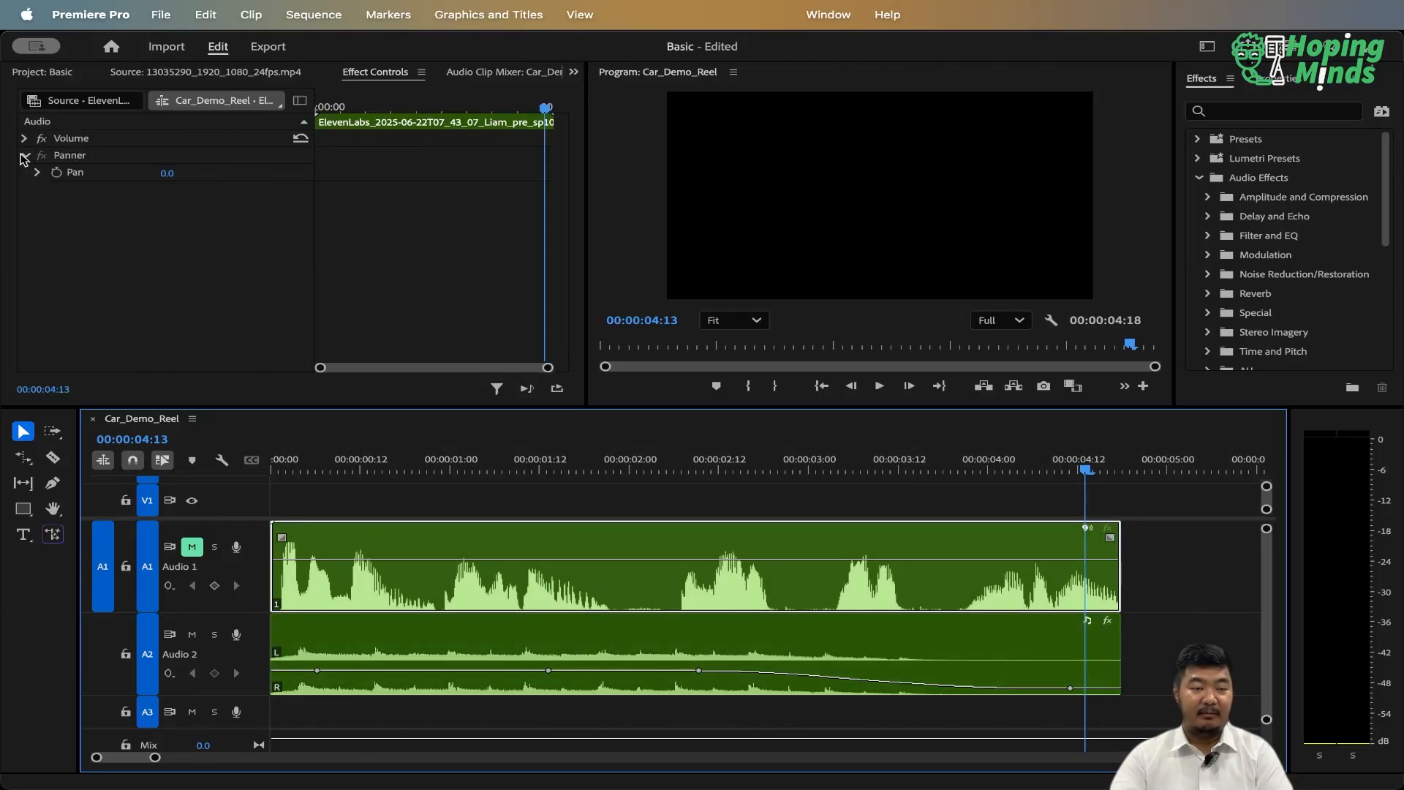
pyautogui.click(24, 155)
pyautogui.click(24, 156)
pyautogui.click(25, 139)
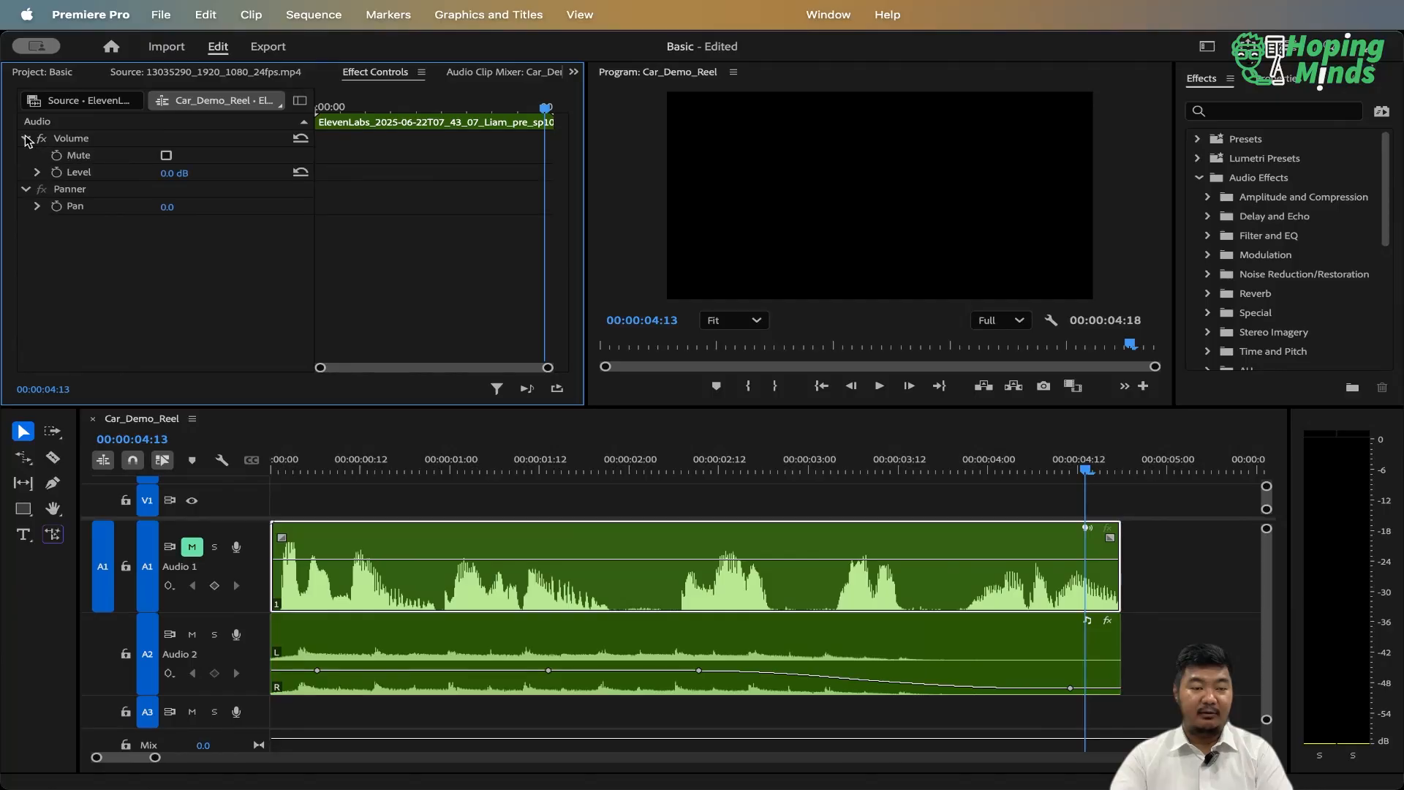
pyautogui.click(38, 173)
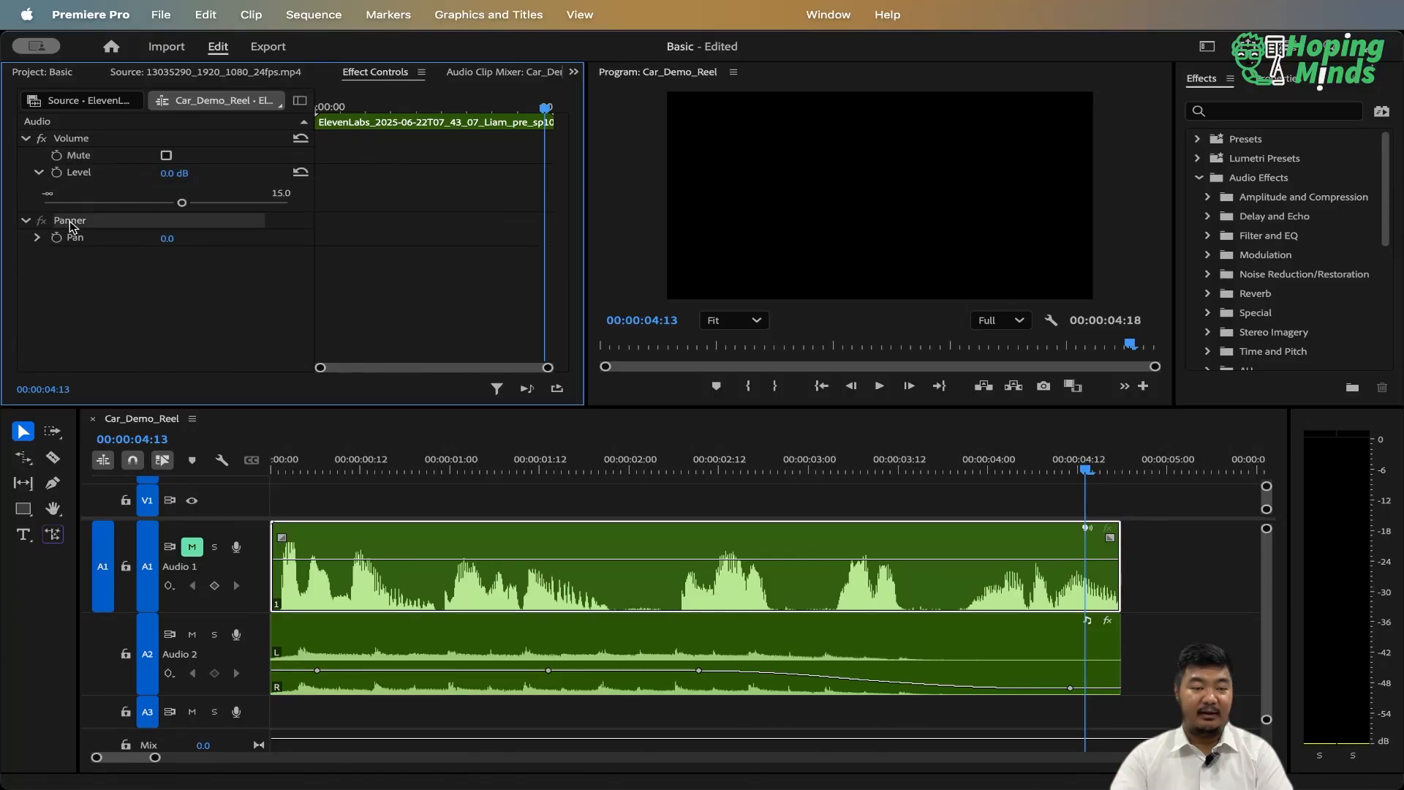
pyautogui.click(37, 238)
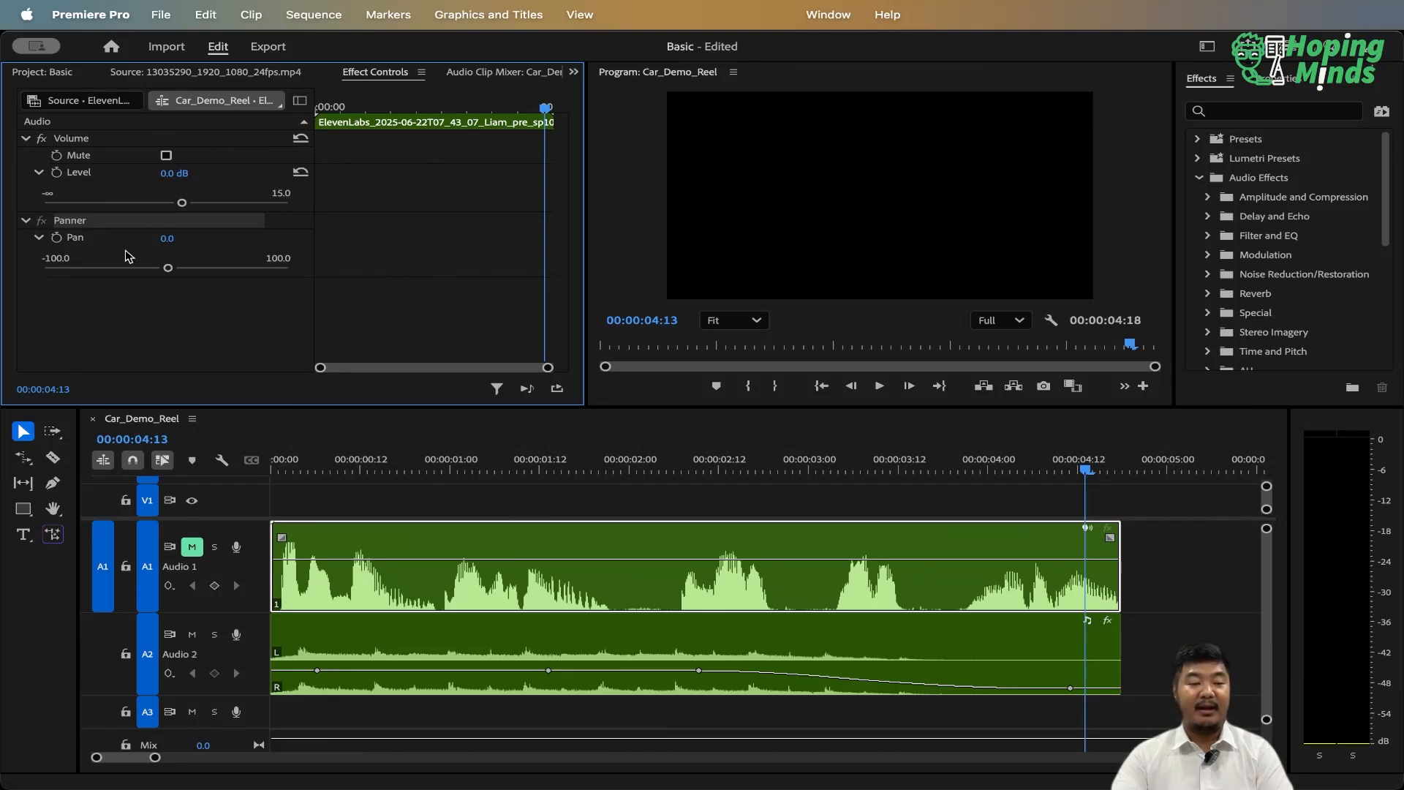
pyautogui.click(604, 644)
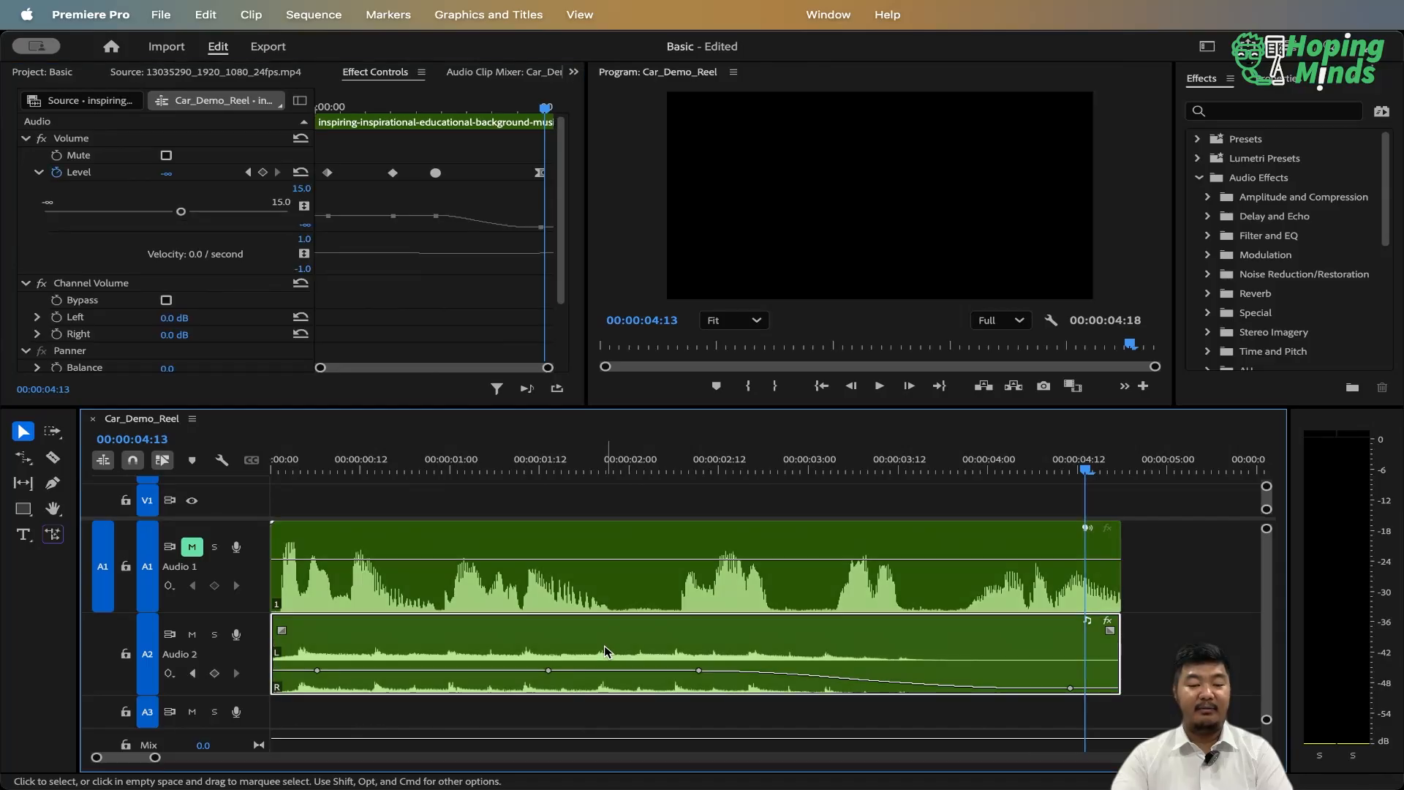
pyautogui.scroll(-2, 236, 303)
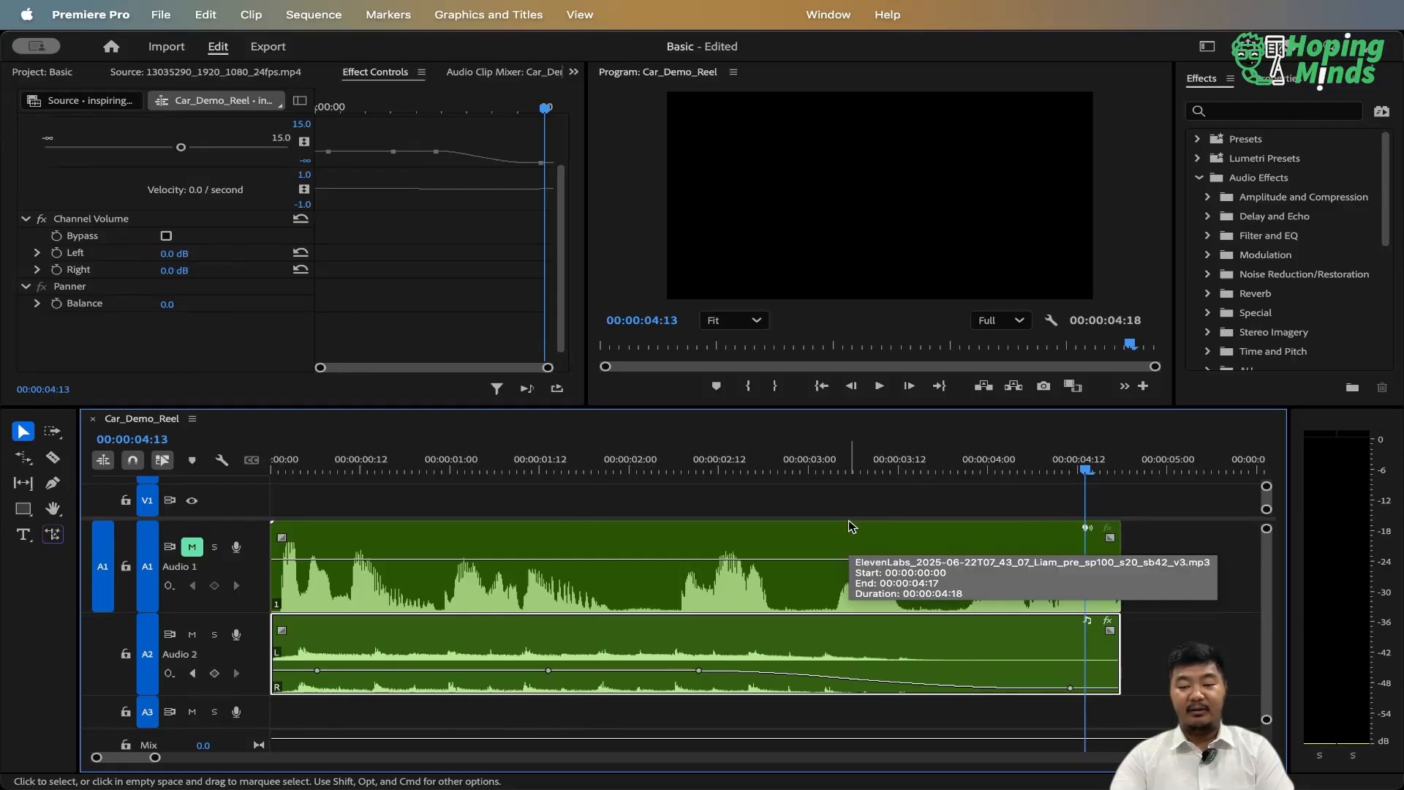
pyautogui.press('-')
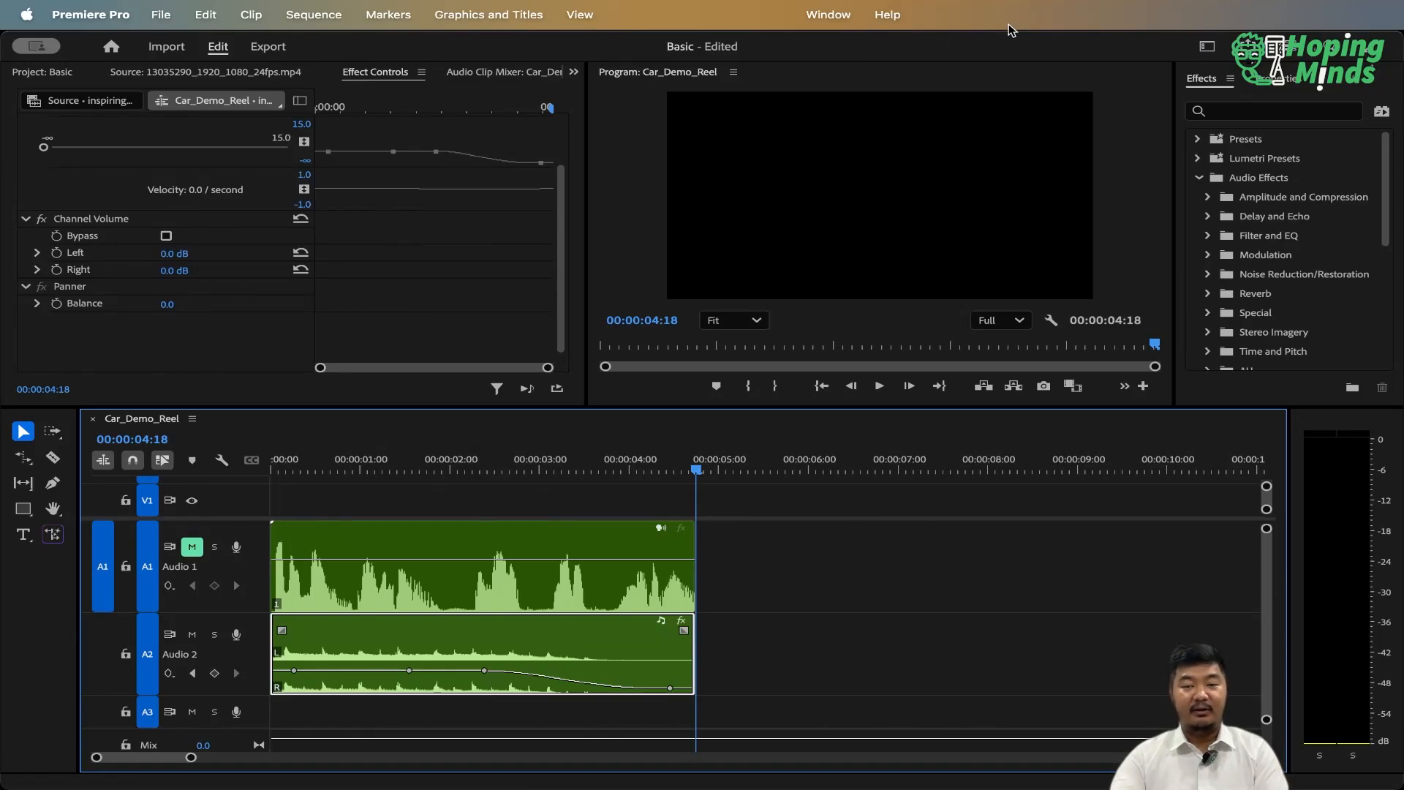
pyautogui.click(954, 16)
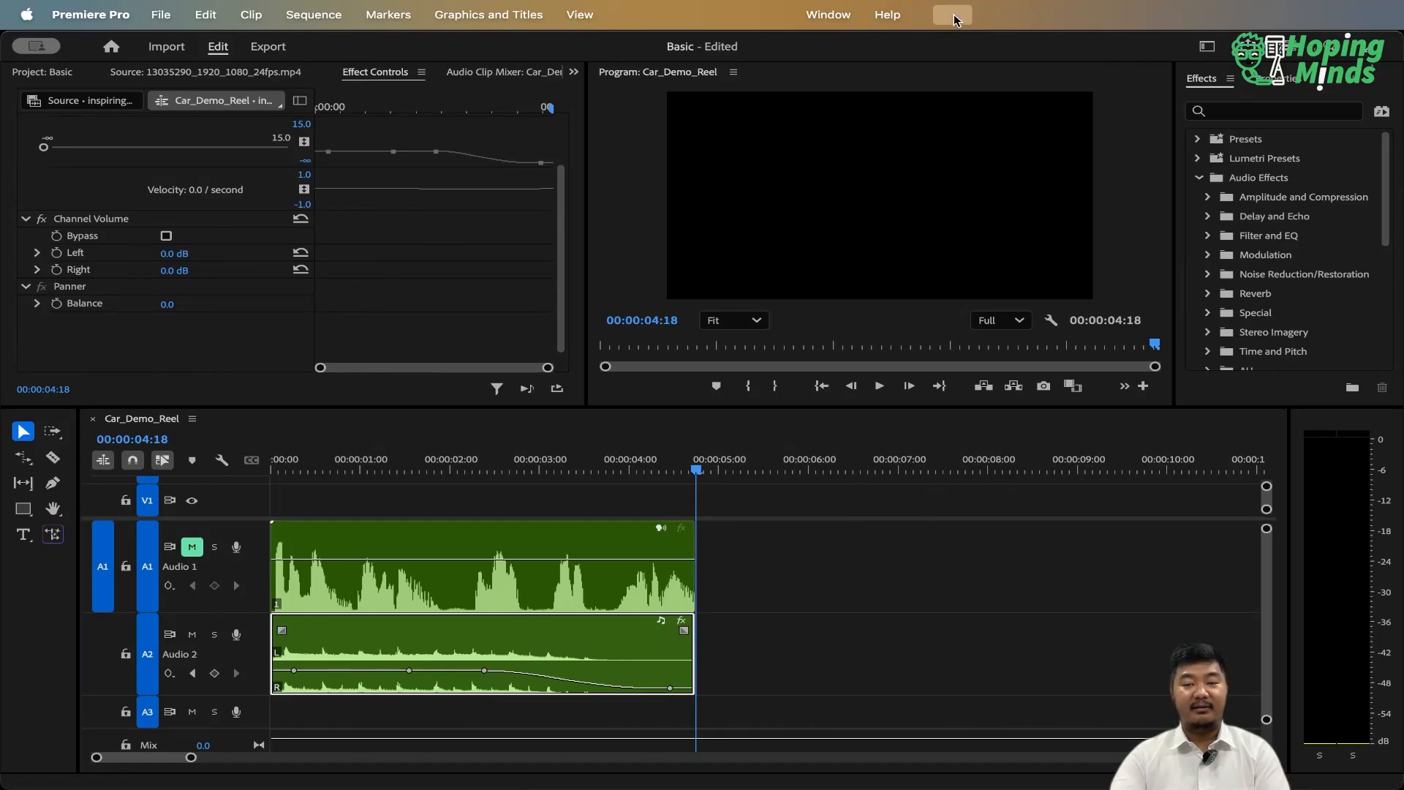